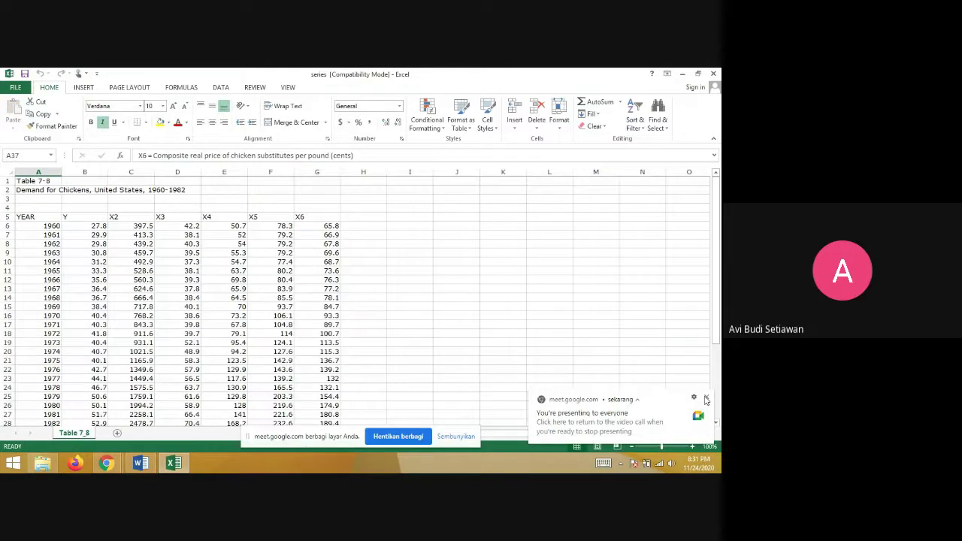
# Step: Dismiss the presentation notification and look over the chicken demand table
pyautogui.click(706, 396)
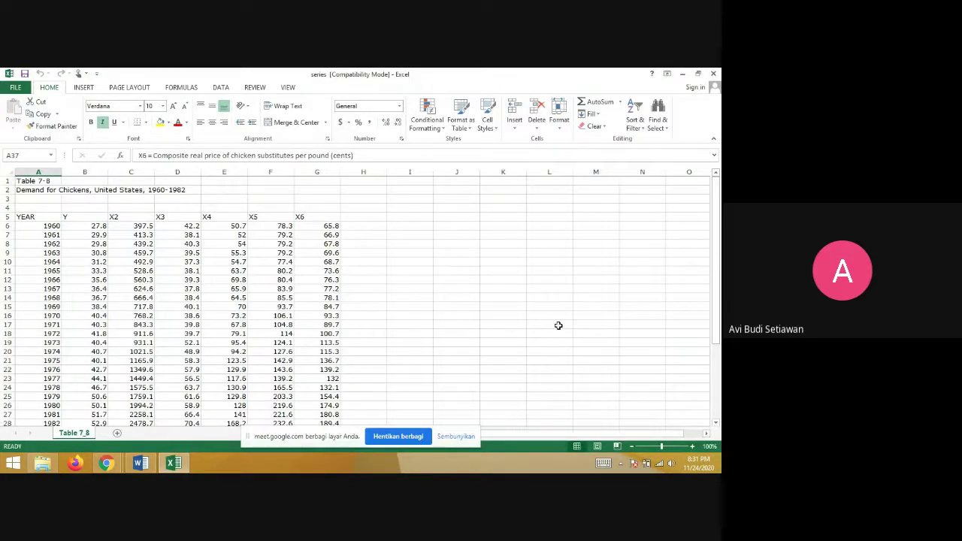
pyautogui.scroll(-1, 558, 325)
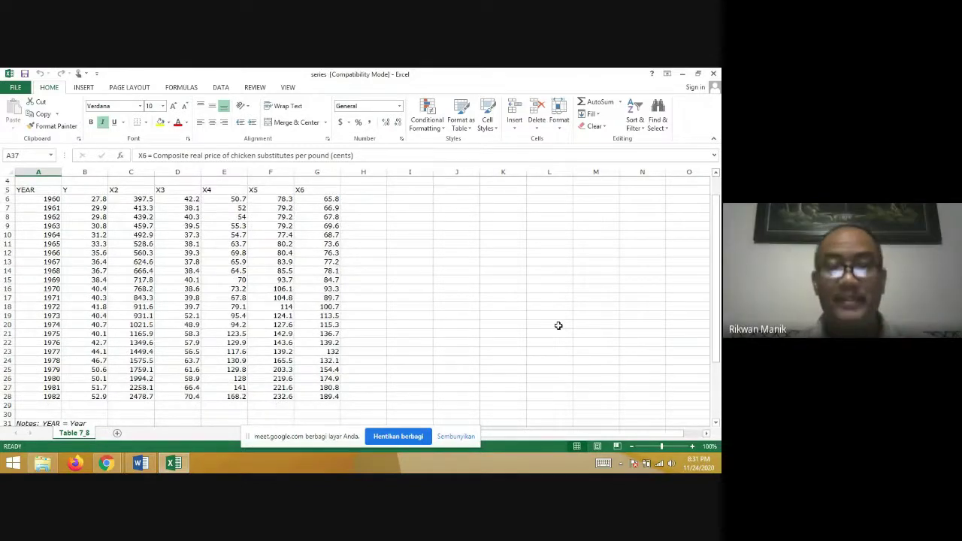
pyautogui.scroll(1, 559, 325)
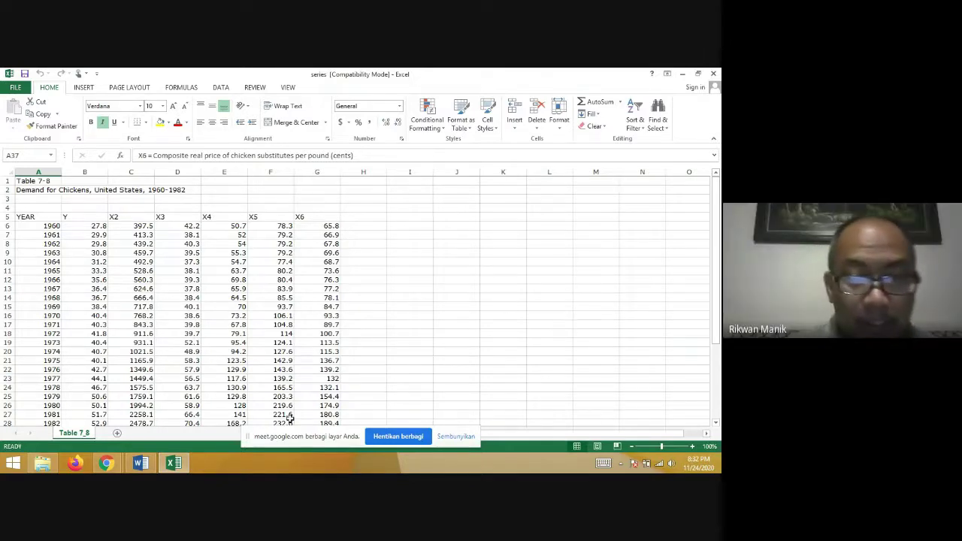
# Step: Switch to the Google Meet window in Chrome and hide the screen-sharing notice
pyautogui.moveTo(106, 463)
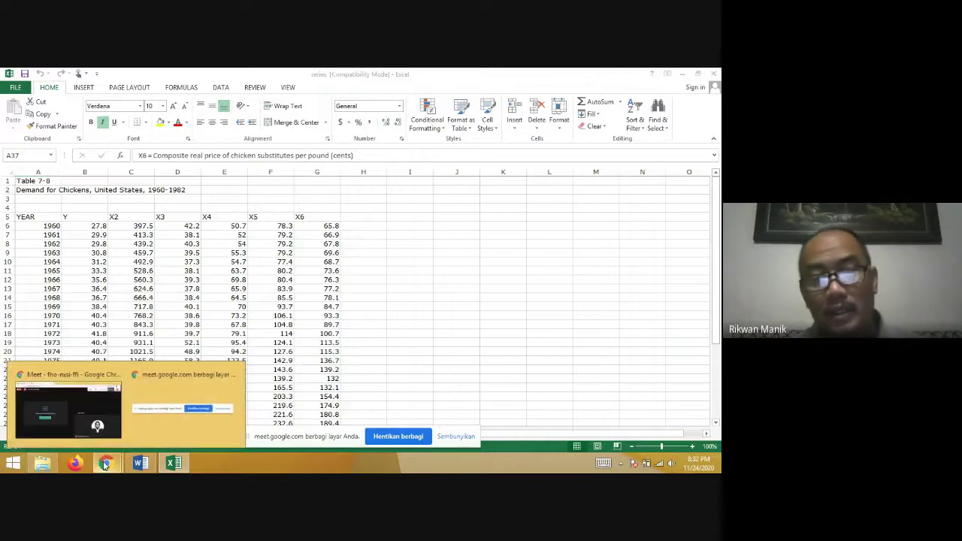
pyautogui.click(62, 417)
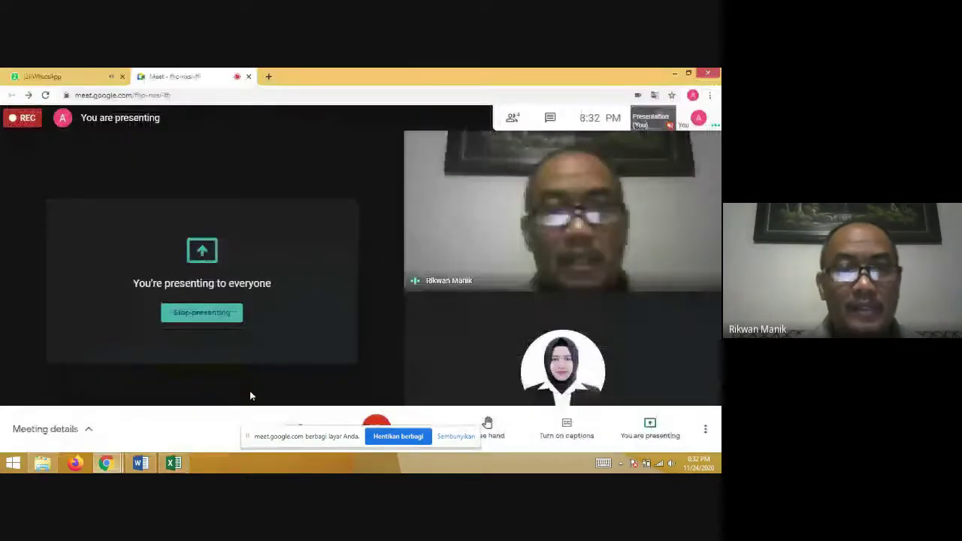
pyautogui.click(456, 438)
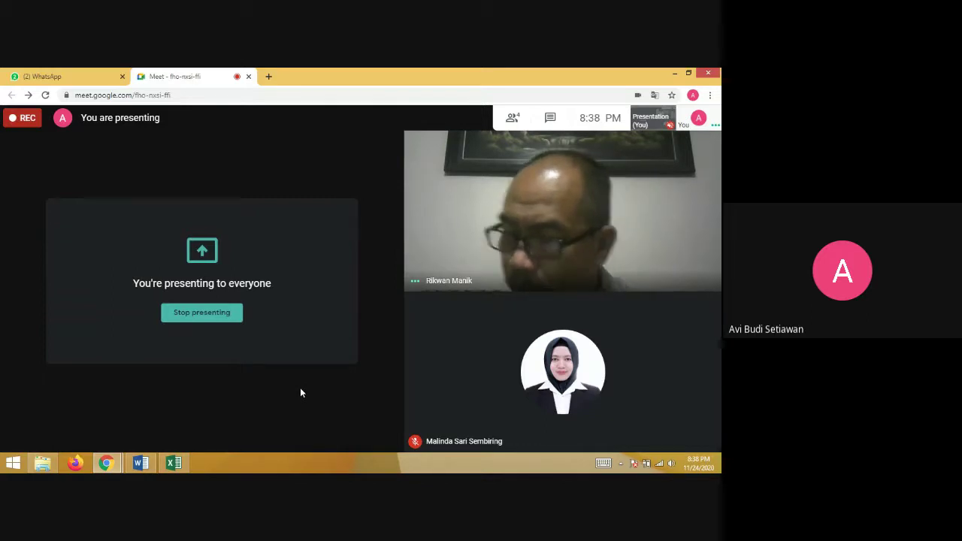
# Step: Switch to the series workbook in Excel and examine the 1960-1982 chicken demand data and the variable notes beneath it
pyautogui.moveTo(181, 468)
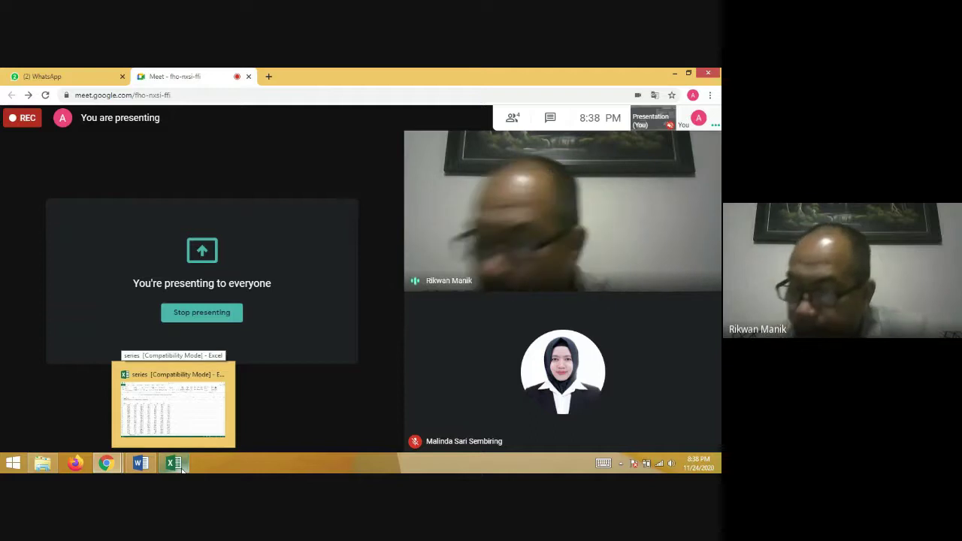
pyautogui.click(182, 468)
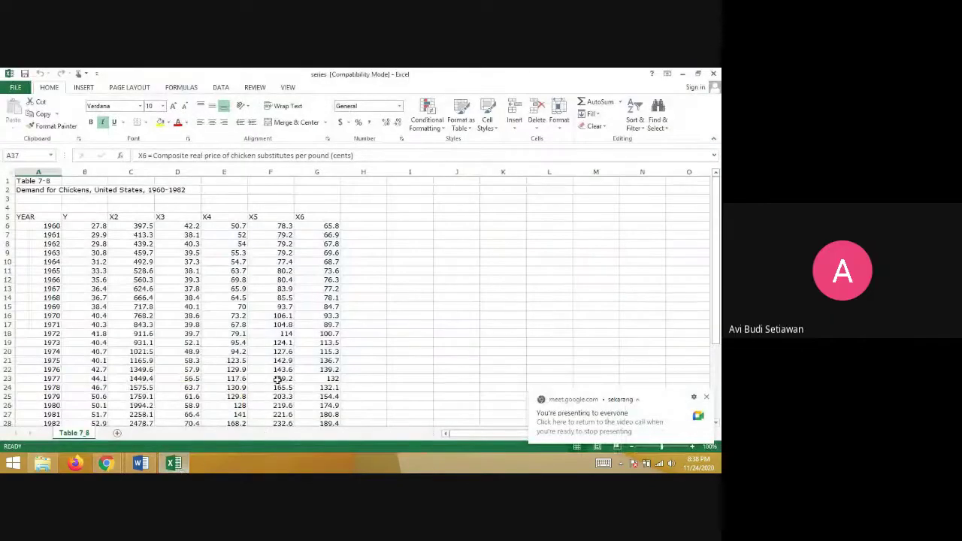
pyautogui.scroll(-2, 277, 320)
pyautogui.scroll(1, 276, 320)
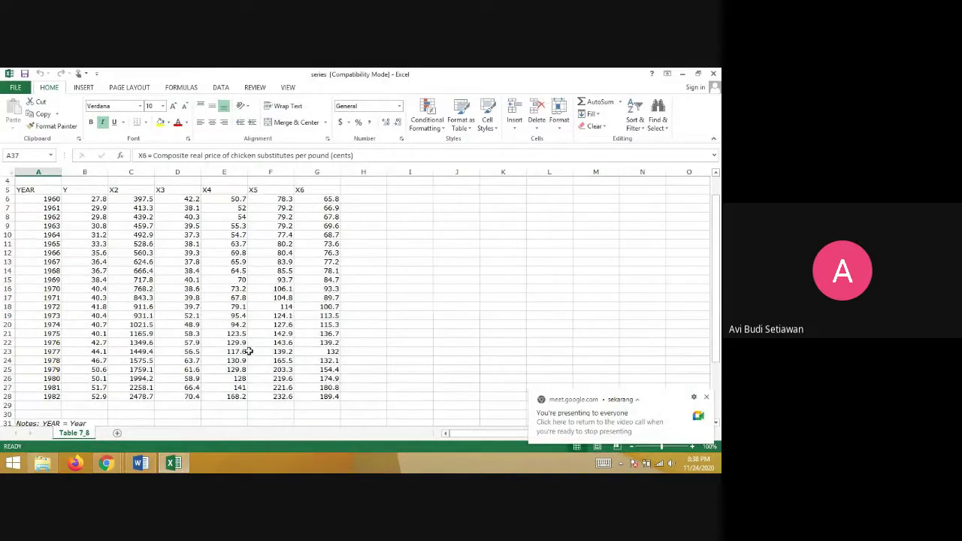
pyautogui.click(119, 463)
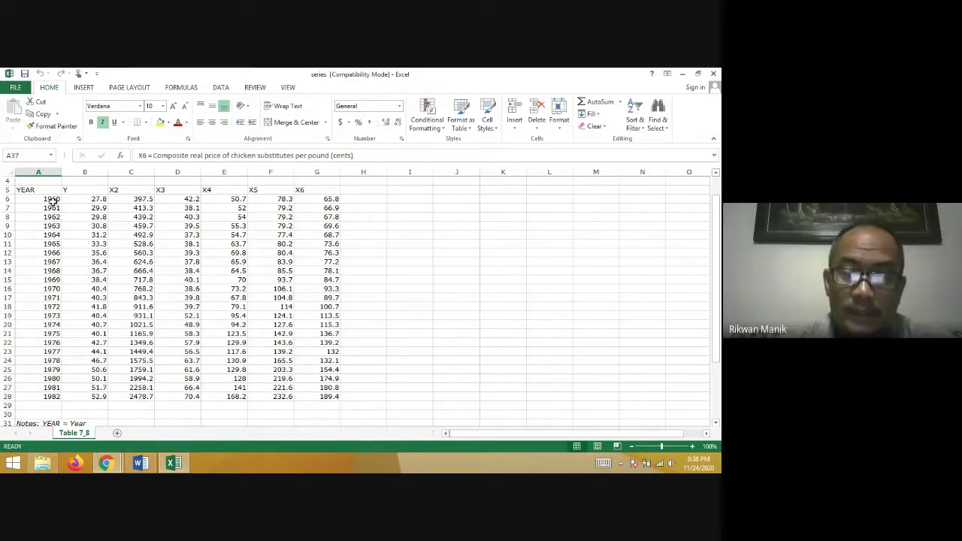
pyautogui.scroll(-3, 52, 201)
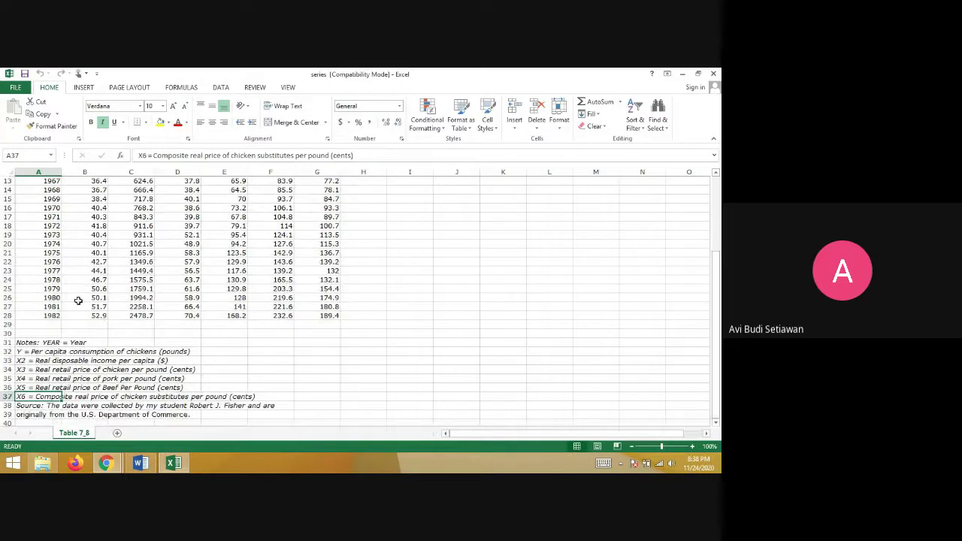
pyautogui.scroll(2, 124, 333)
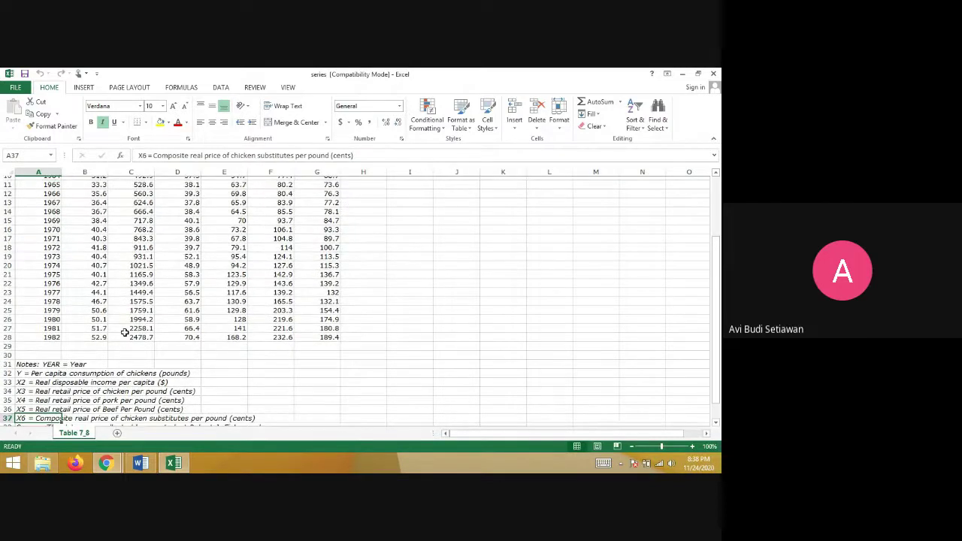
pyautogui.scroll(-2, 124, 332)
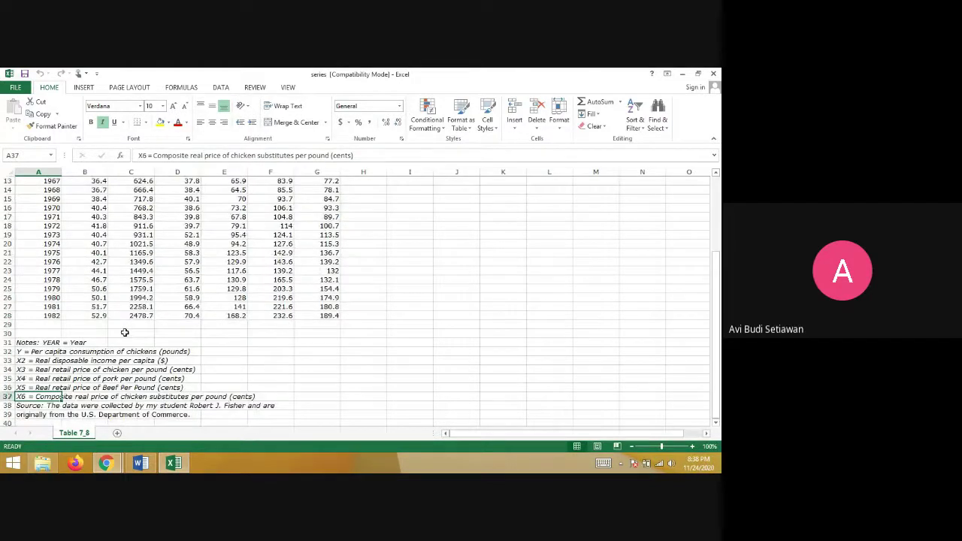
pyautogui.scroll(4, 81, 279)
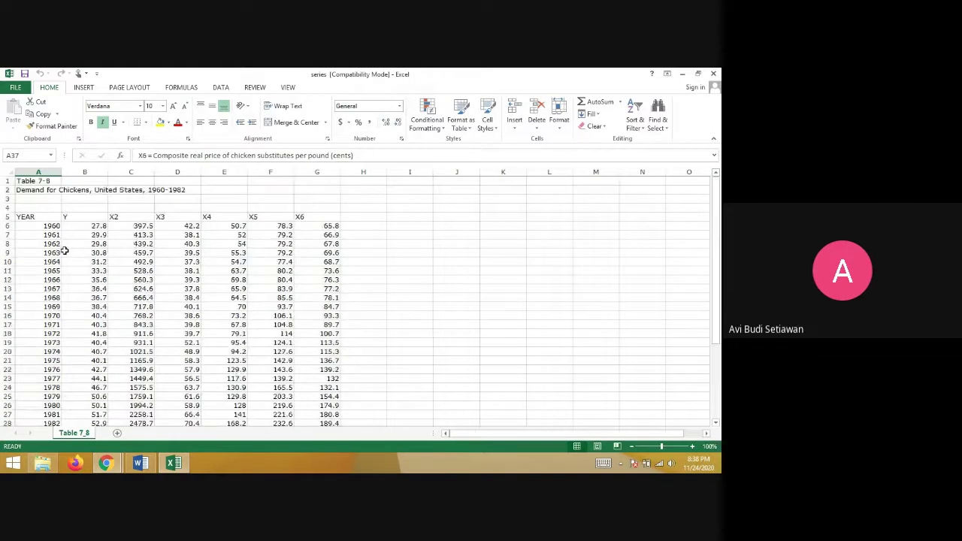
pyautogui.scroll(-2, 64, 316)
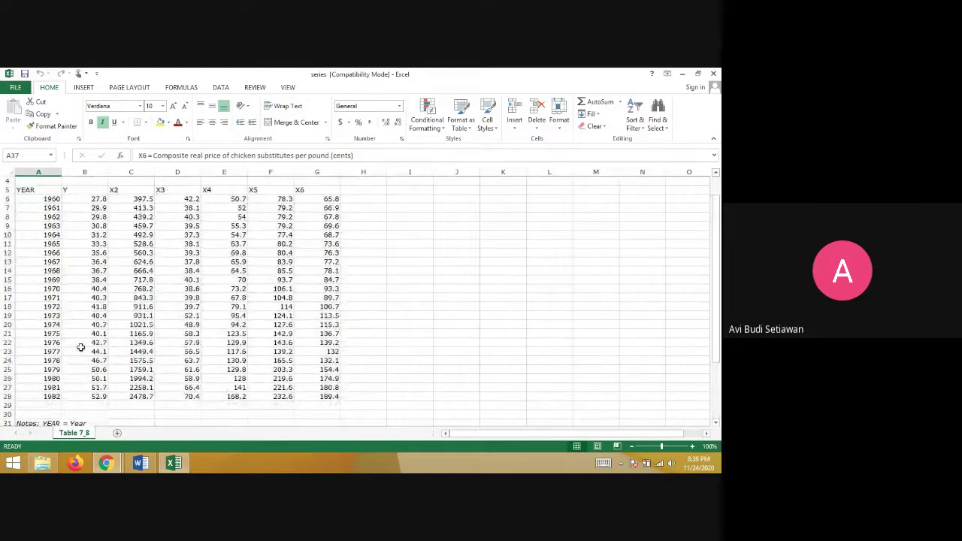
pyautogui.scroll(1, 100, 322)
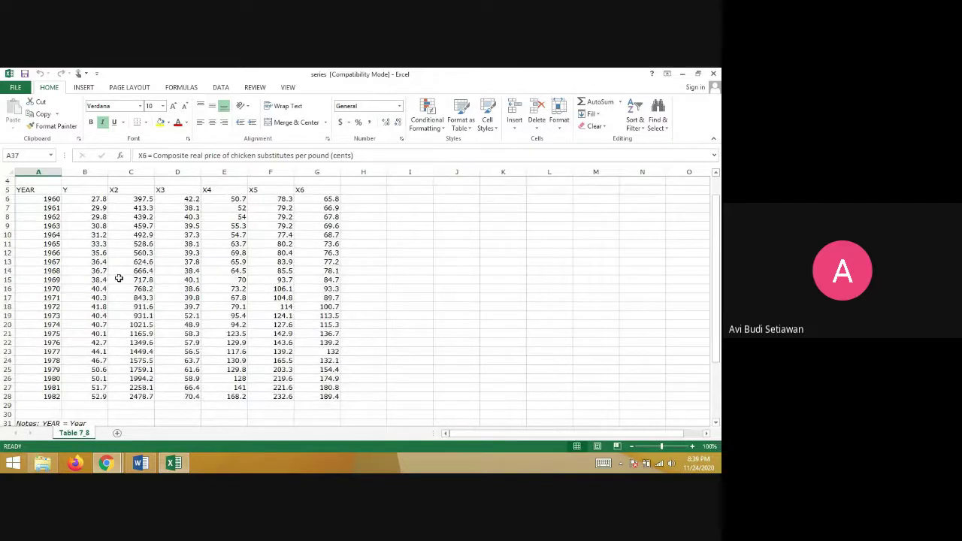
pyautogui.click(132, 191)
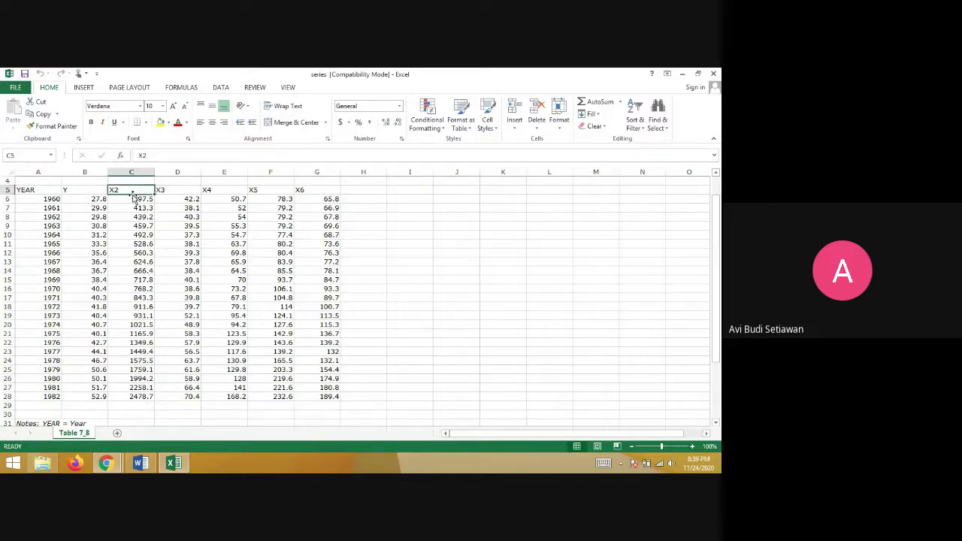
pyautogui.hotkey('ctrl', 'c')
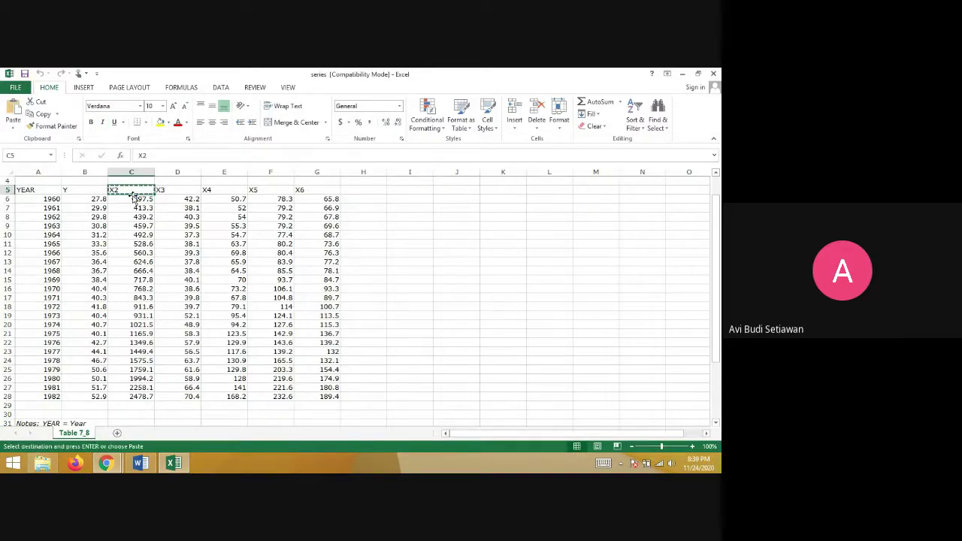
pyautogui.write('X1')
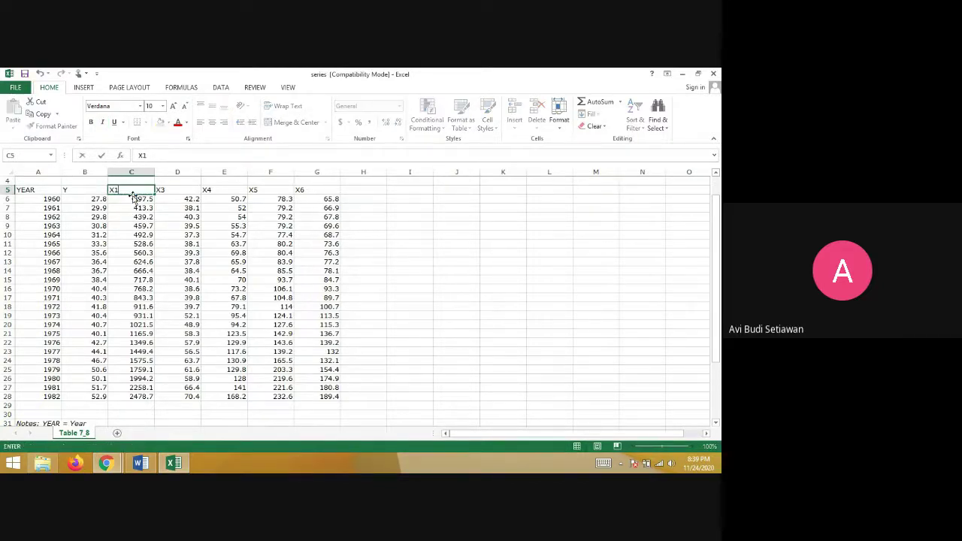
pyautogui.scroll(-1, 172, 237)
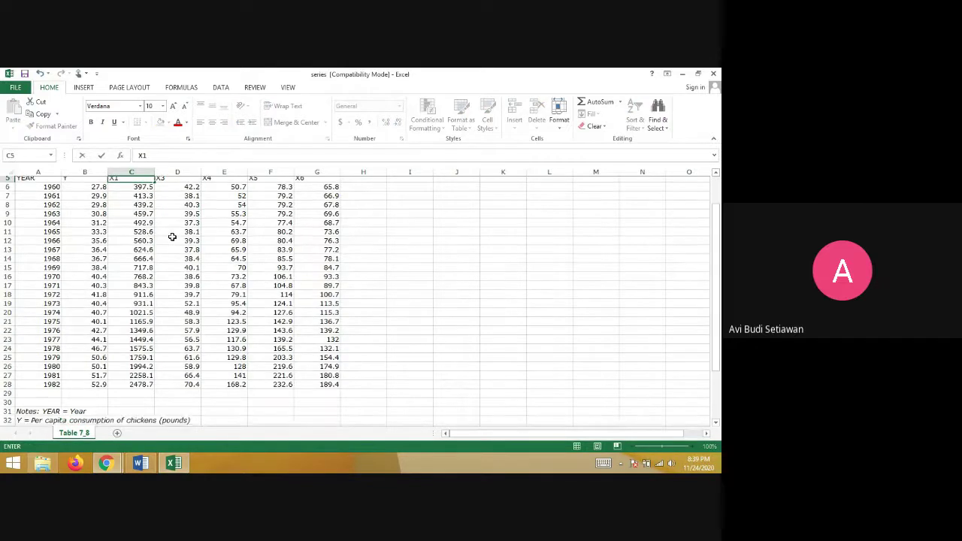
pyautogui.scroll(-3, 173, 236)
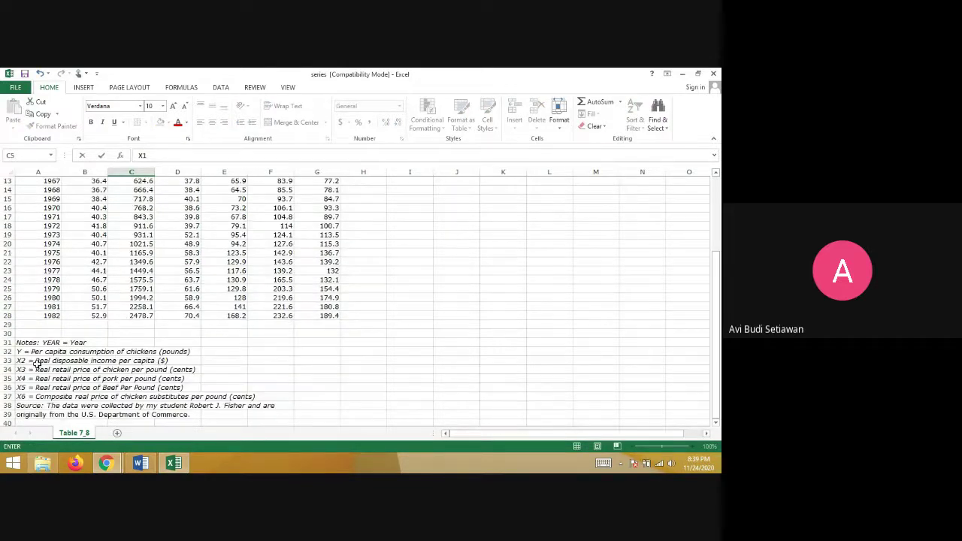
pyautogui.scroll(3, 71, 335)
pyautogui.press('BackSpace')
pyautogui.write('2')
pyautogui.click(223, 316)
# Step: Examine the definitions of Y and X2 to X6 beneath the table against the data columns
pyautogui.scroll(-3, 223, 315)
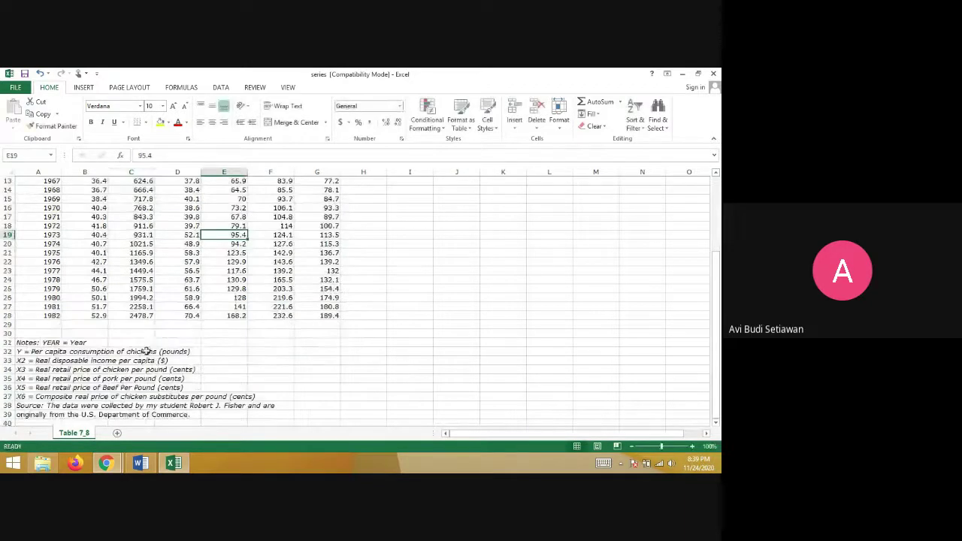
pyautogui.scroll(4, 155, 343)
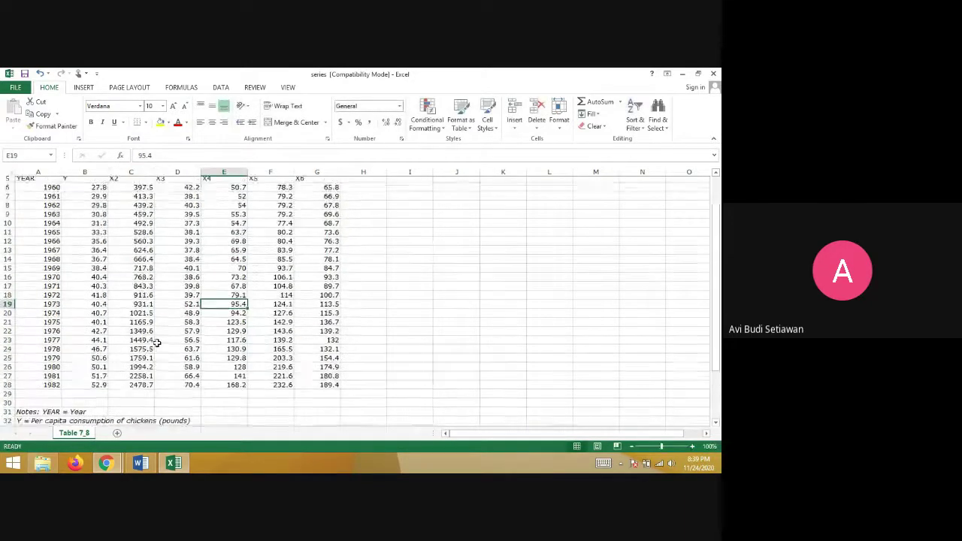
pyautogui.scroll(-1, 146, 326)
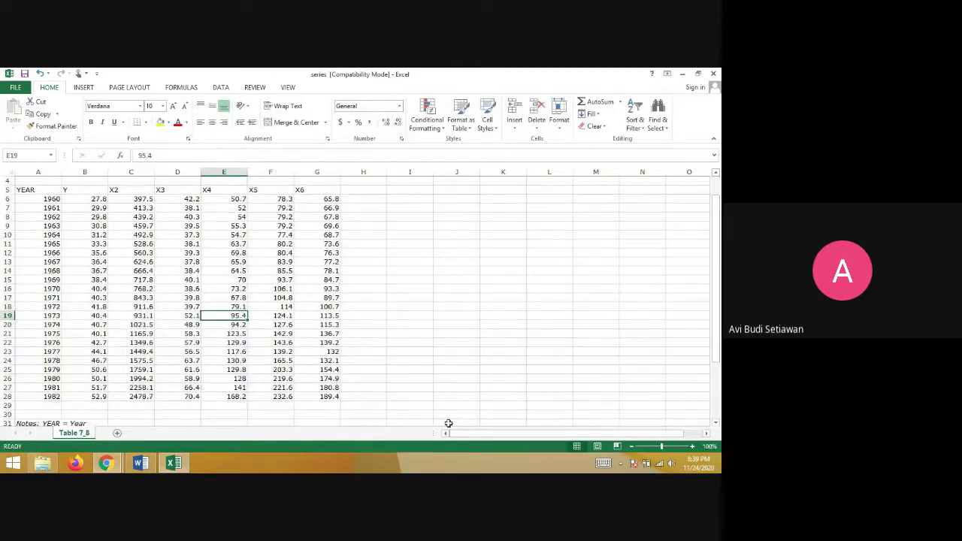
pyautogui.scroll(-2, 421, 430)
pyautogui.scroll(-1, 420, 431)
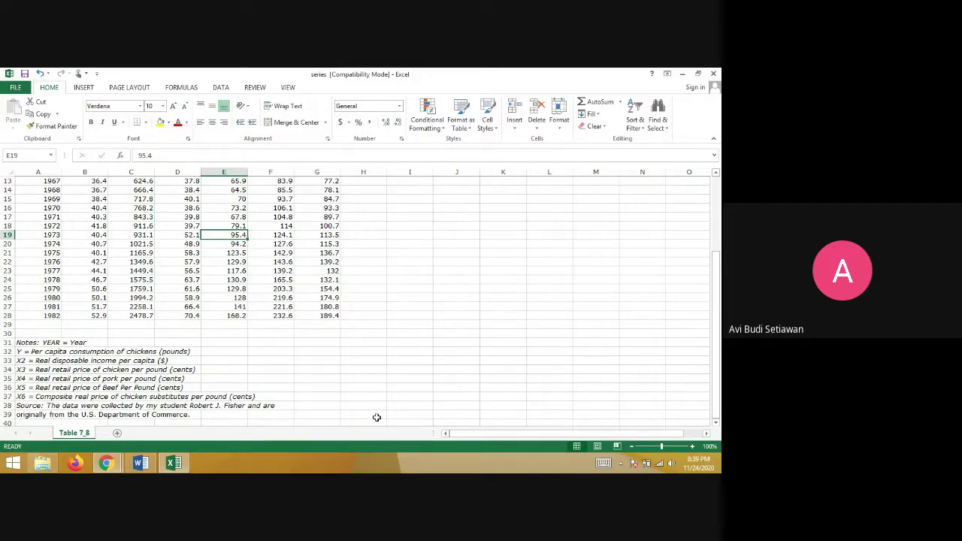
pyautogui.scroll(1, 388, 374)
pyautogui.scroll(4, 388, 374)
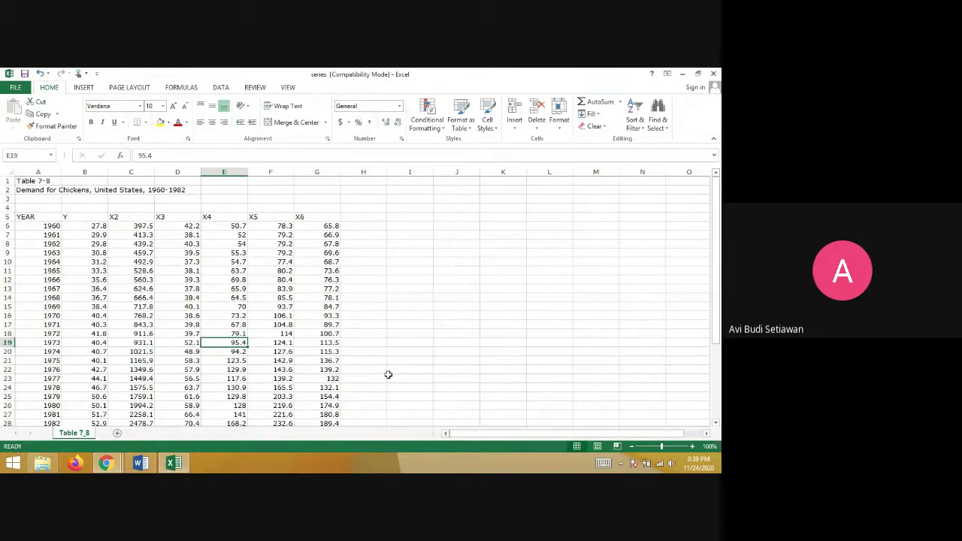
pyautogui.scroll(-1, 388, 374)
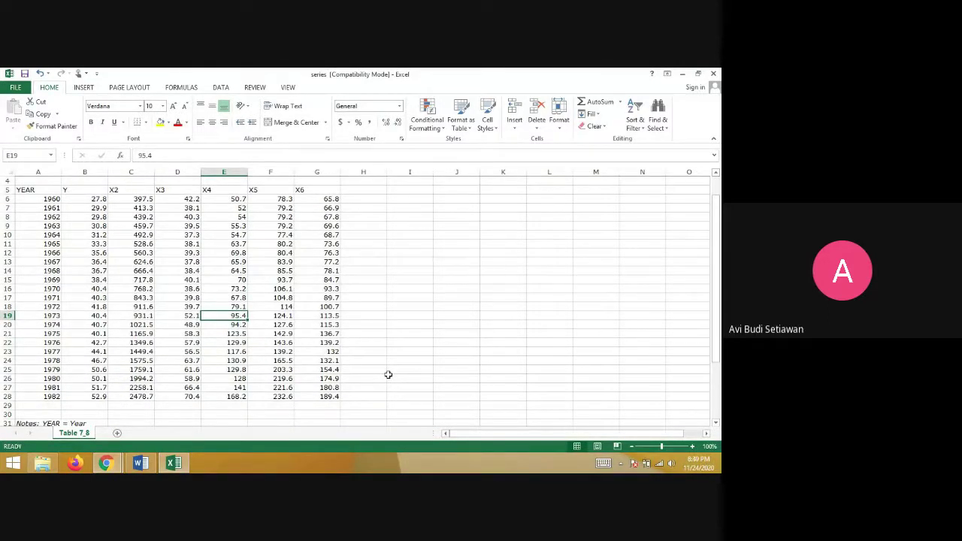
pyautogui.scroll(-1, 388, 374)
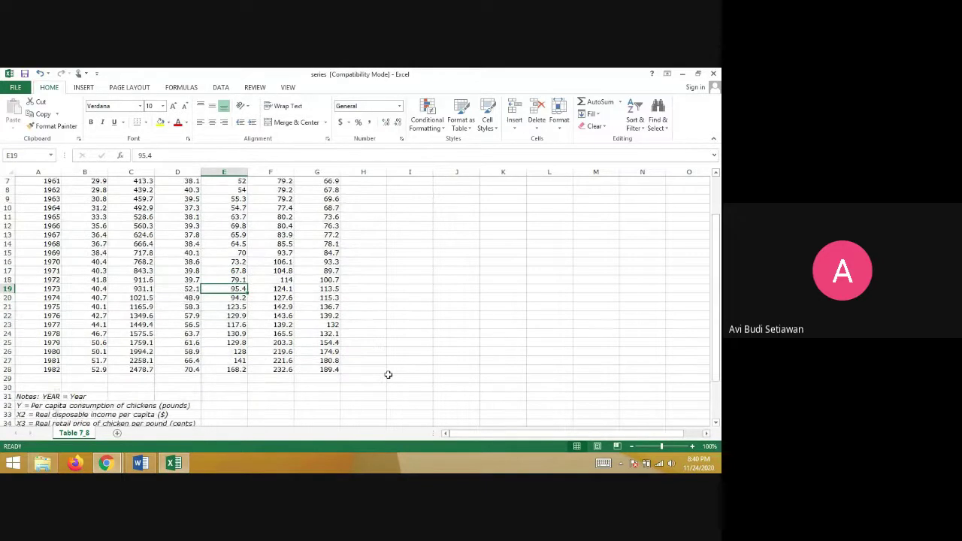
pyautogui.scroll(2, 387, 374)
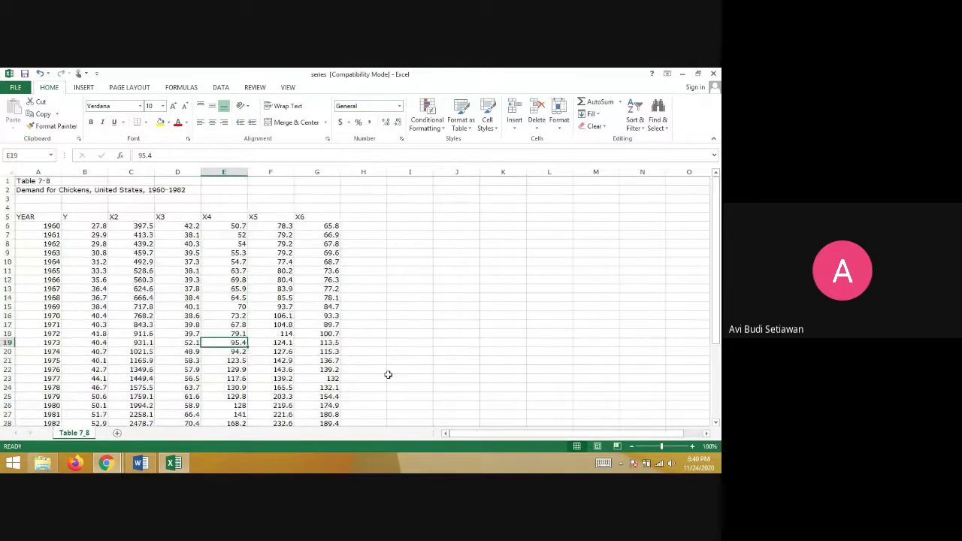
# Step: Minimise the Excel, Chrome and file windows to bring up the blank Word document
pyautogui.click(680, 74)
pyautogui.click(678, 74)
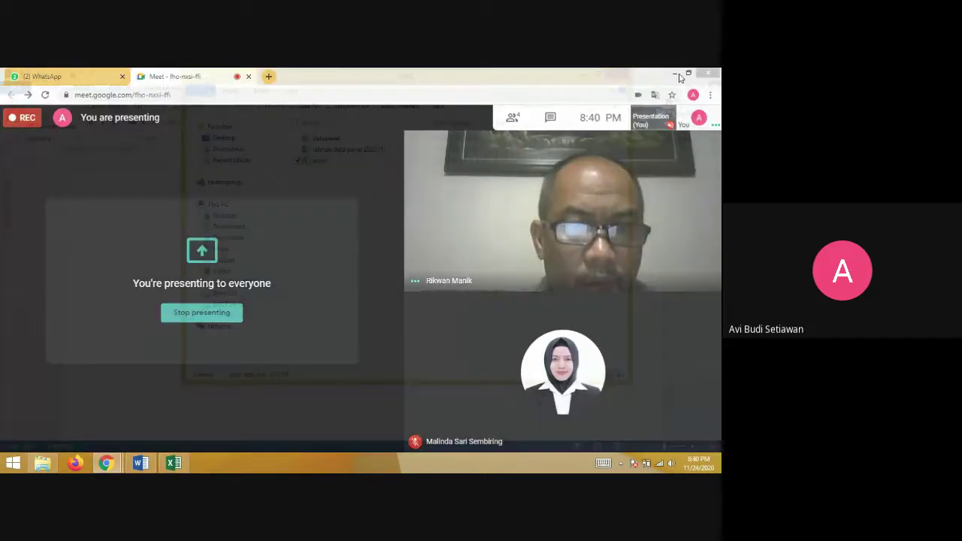
pyautogui.click(584, 78)
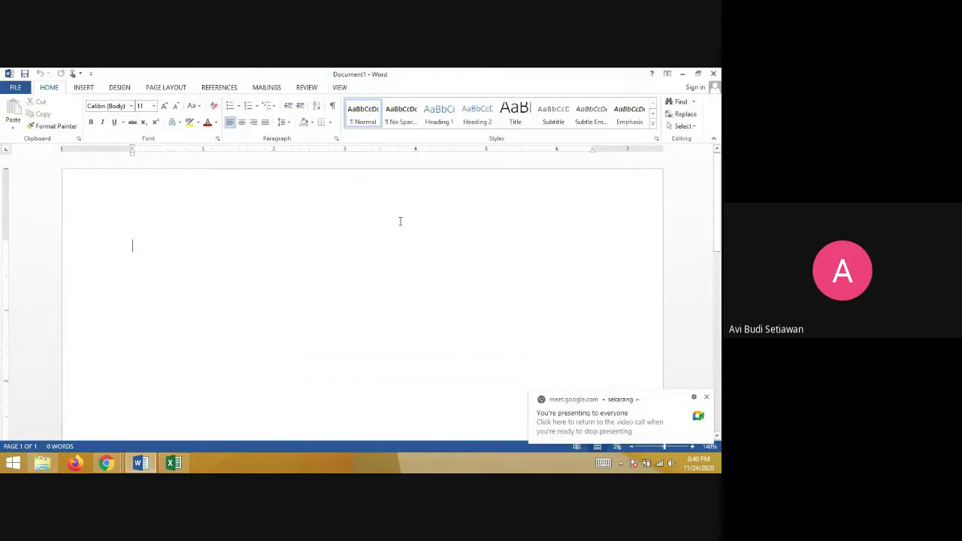
# Step: Write the regression equation Y=b0+b1X2+b2X3+b3X4+b4X5+e in the blank document
pyautogui.write('y=b0+b1')
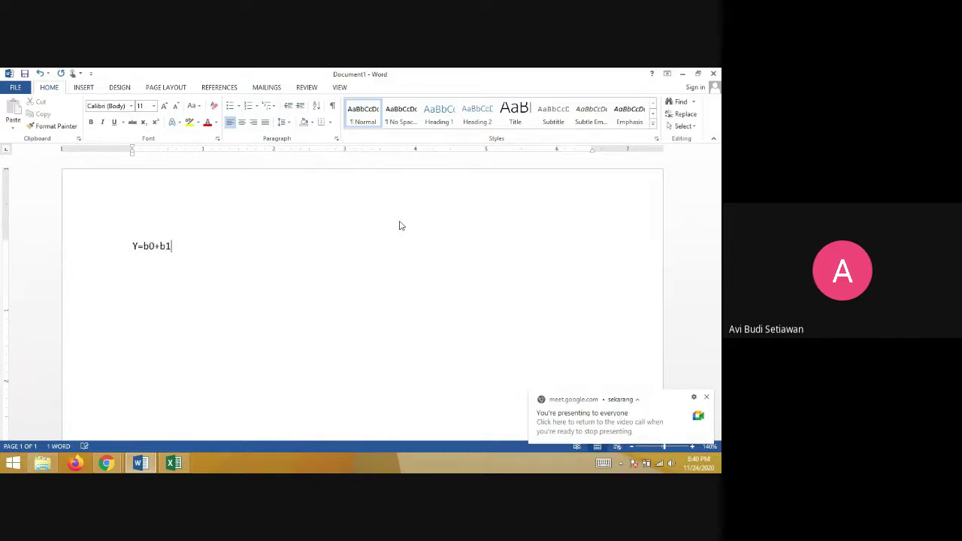
pyautogui.write('X2+b2X3+b4X4+')
pyautogui.click(227, 246)
pyautogui.press('BackSpace')
pyautogui.write('3X4+')
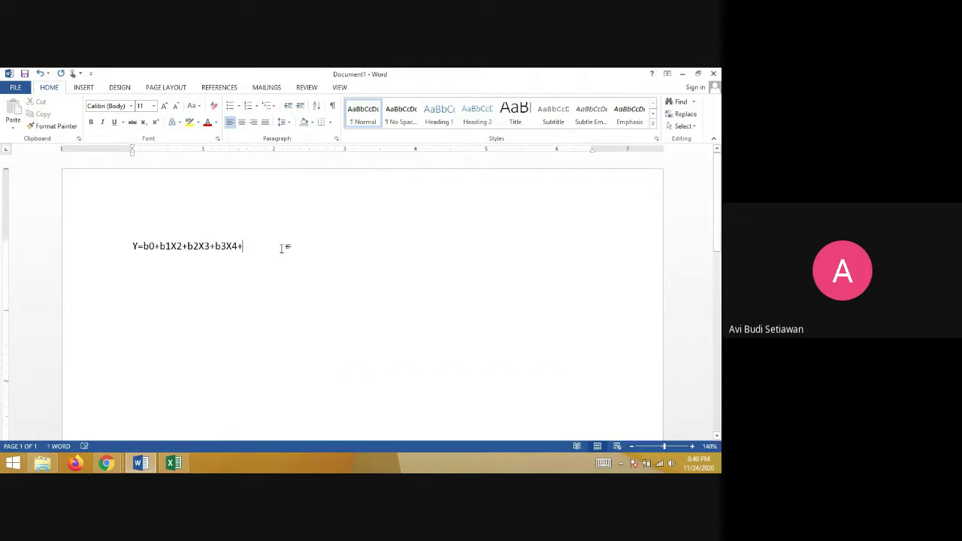
pyautogui.write('b4X')
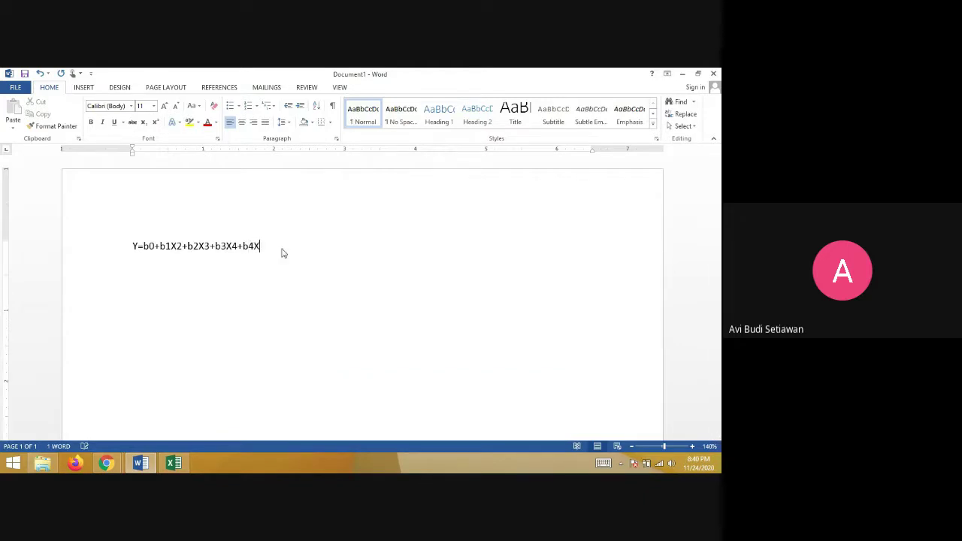
pyautogui.write('5+e')
# Step: Set the whole regression equation's font size to 16 and start a new line beneath it
pyautogui.moveTo(293, 249); pyautogui.dragTo(197, 240)
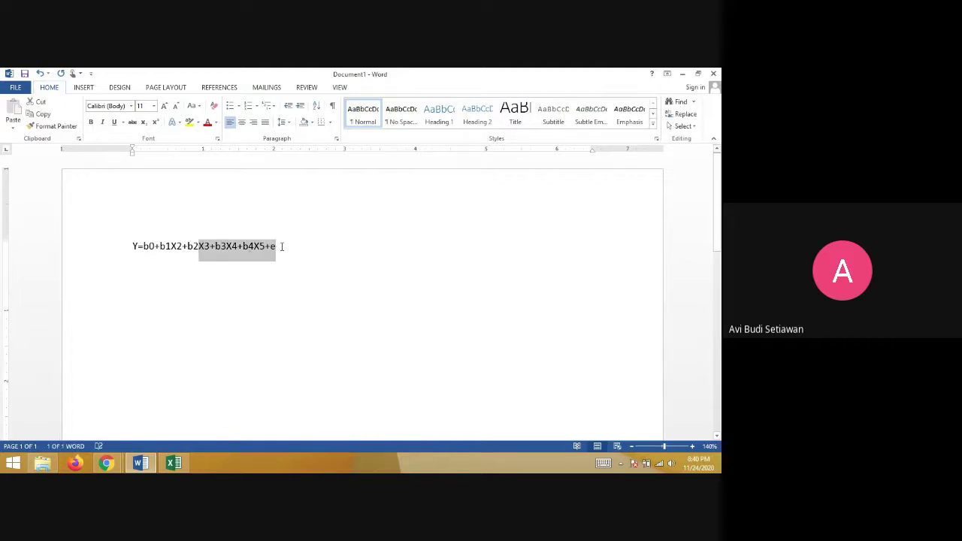
pyautogui.moveTo(277, 245); pyautogui.dragTo(112, 238)
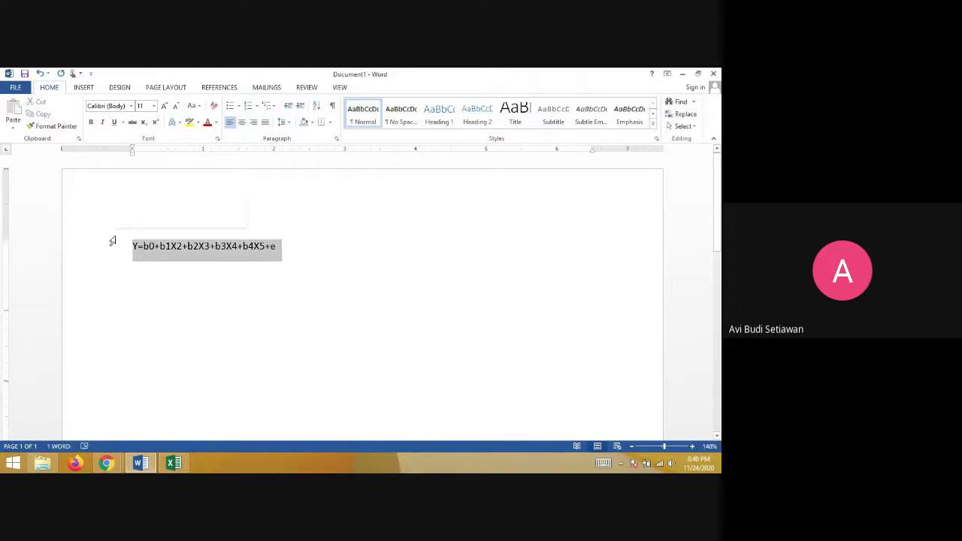
pyautogui.click(150, 109)
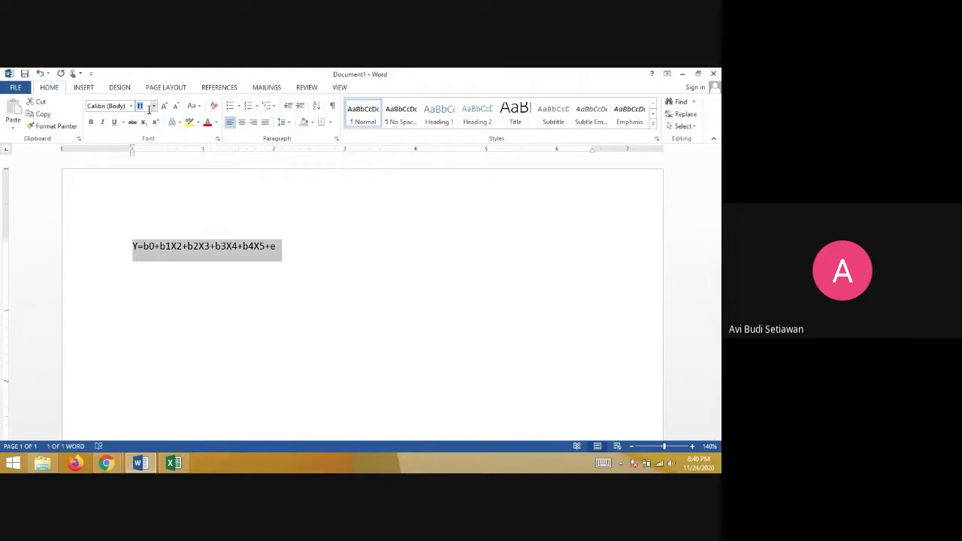
pyautogui.write('16')
pyautogui.press('Return')
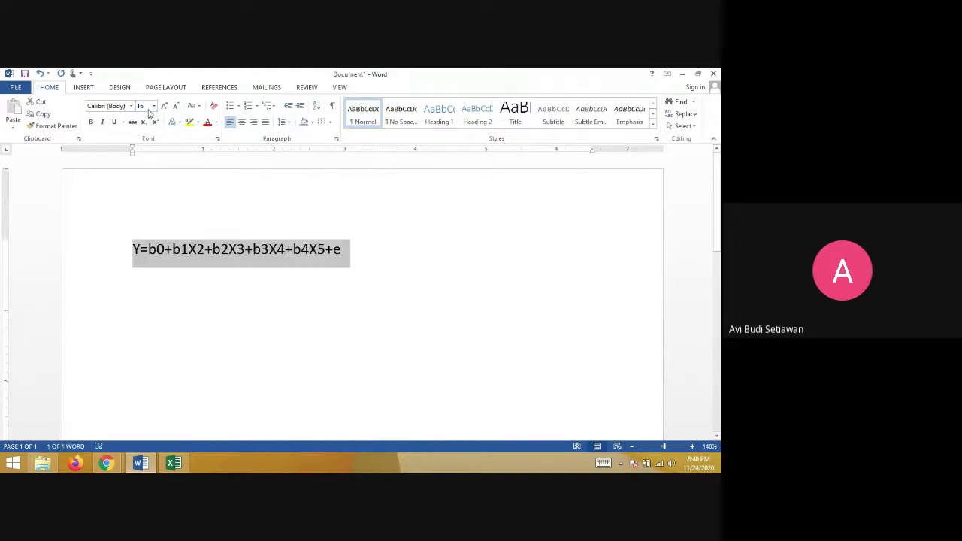
pyautogui.click(260, 256)
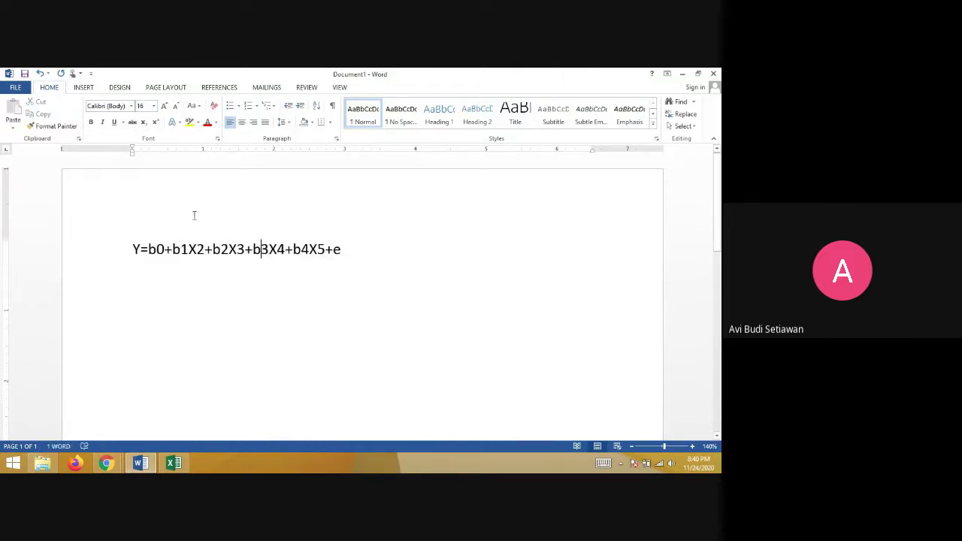
pyautogui.click(373, 247)
pyautogui.press('Return')
# Step: Minimise the Word document and launch EViews 9 from the desktop, leaving its main window open without a workfile
pyautogui.click(682, 75)
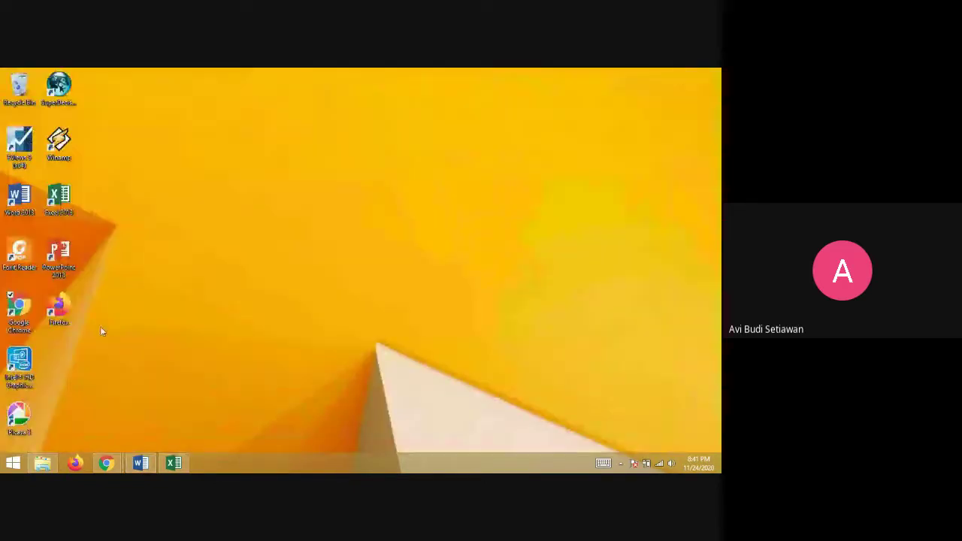
pyautogui.click(15, 150)
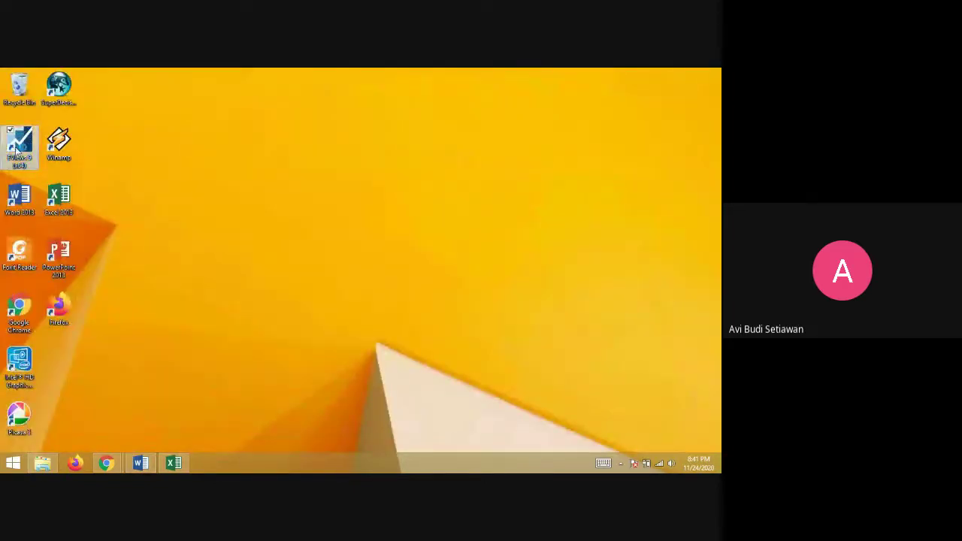
pyautogui.doubleClick(15, 150)
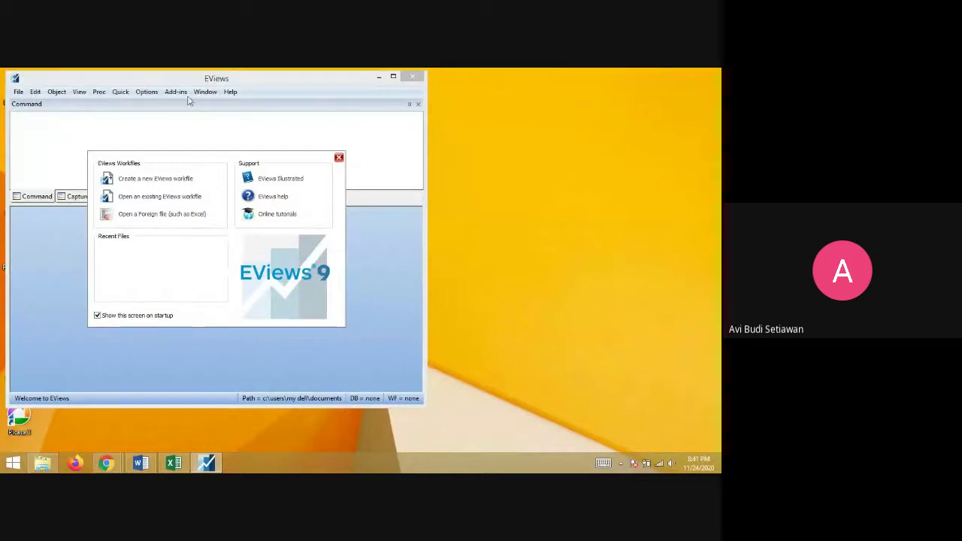
pyautogui.click(166, 180)
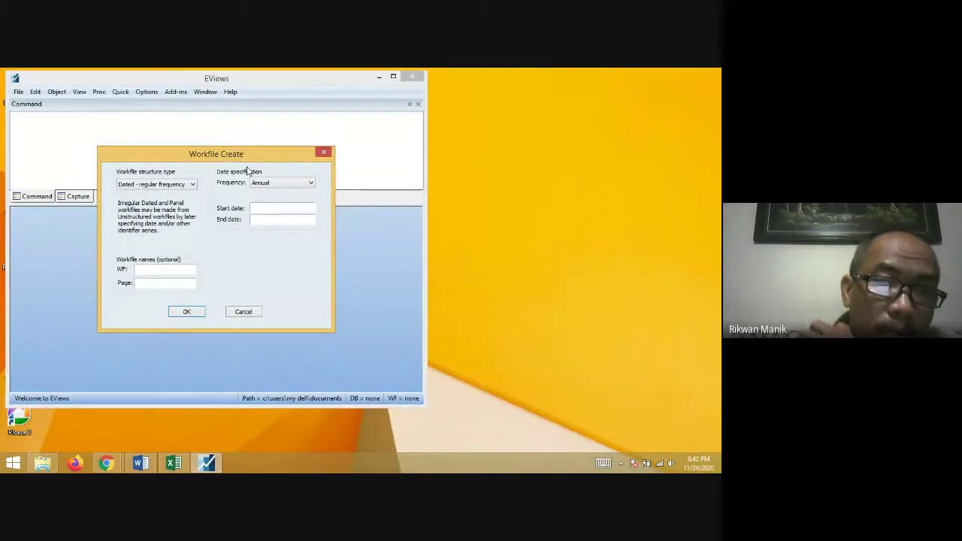
pyautogui.click(324, 152)
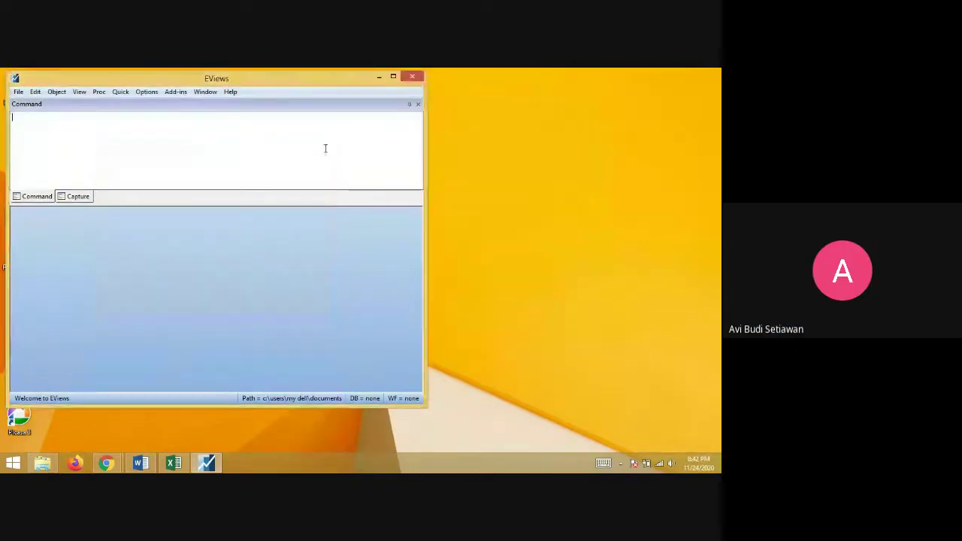
# Step: Start a new workfile with the Dated - regular frequency structure type and Annual frequency
pyautogui.click(20, 92)
pyautogui.moveTo(48, 104)
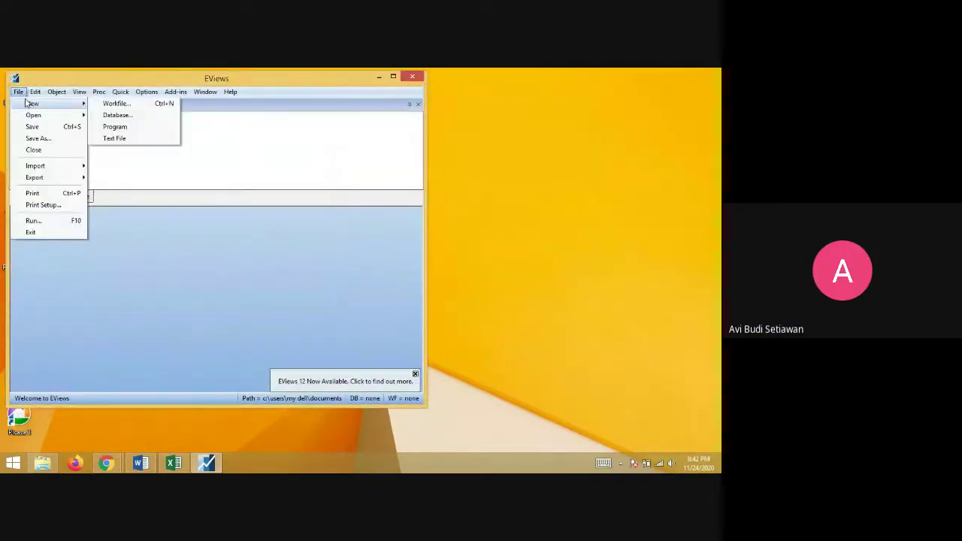
pyautogui.click(106, 104)
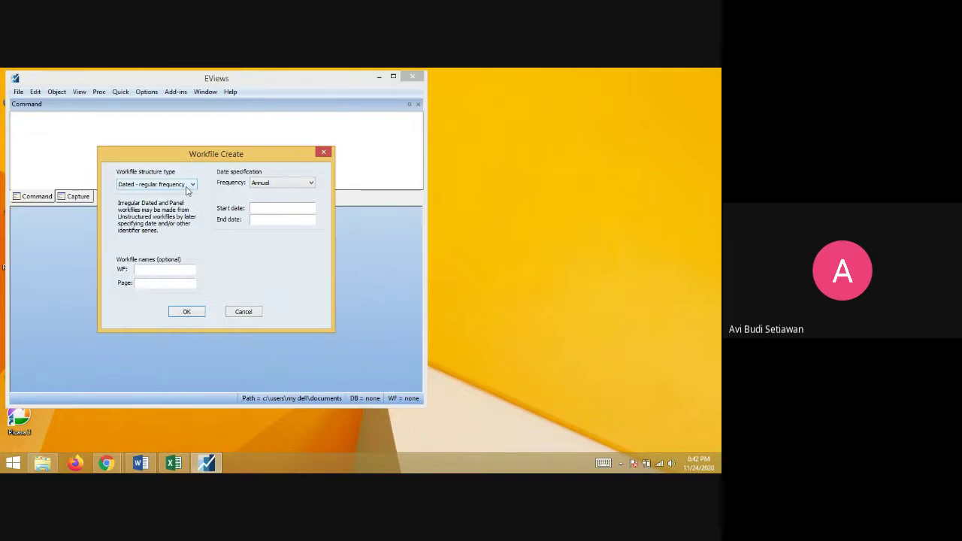
pyautogui.click(188, 190)
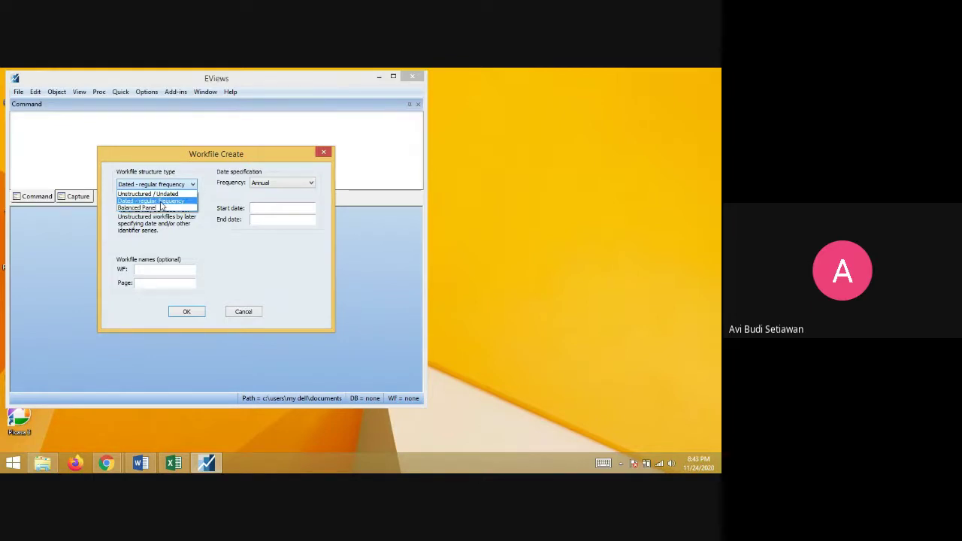
pyautogui.click(160, 201)
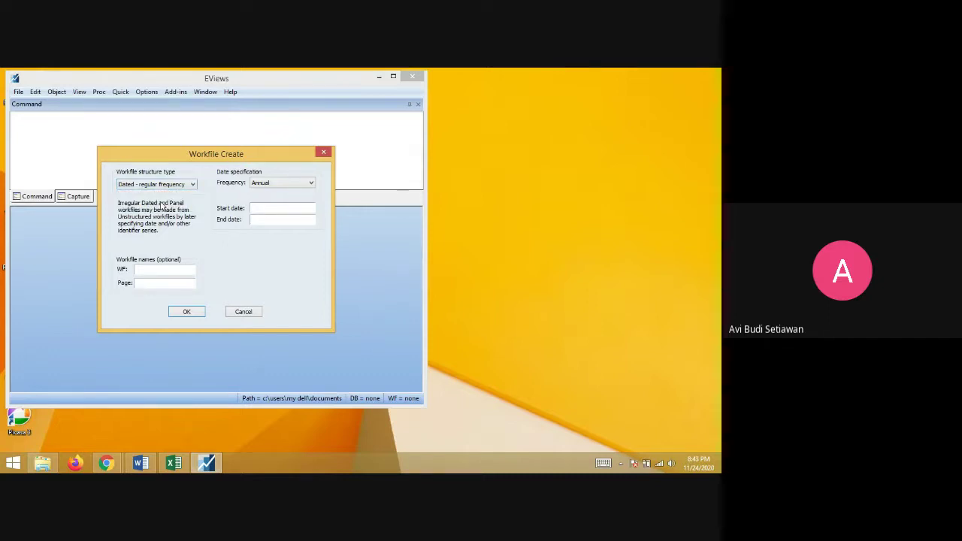
pyautogui.click(284, 187)
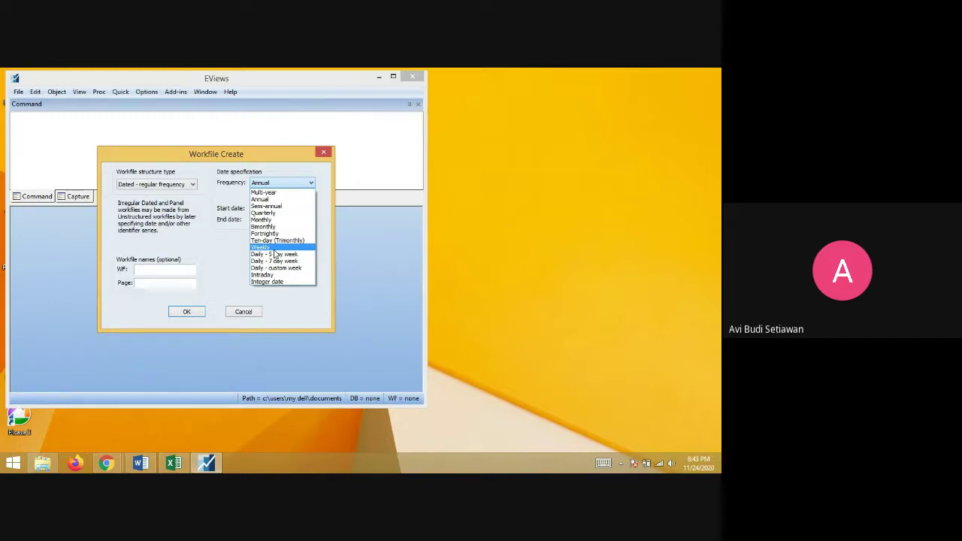
pyautogui.click(270, 200)
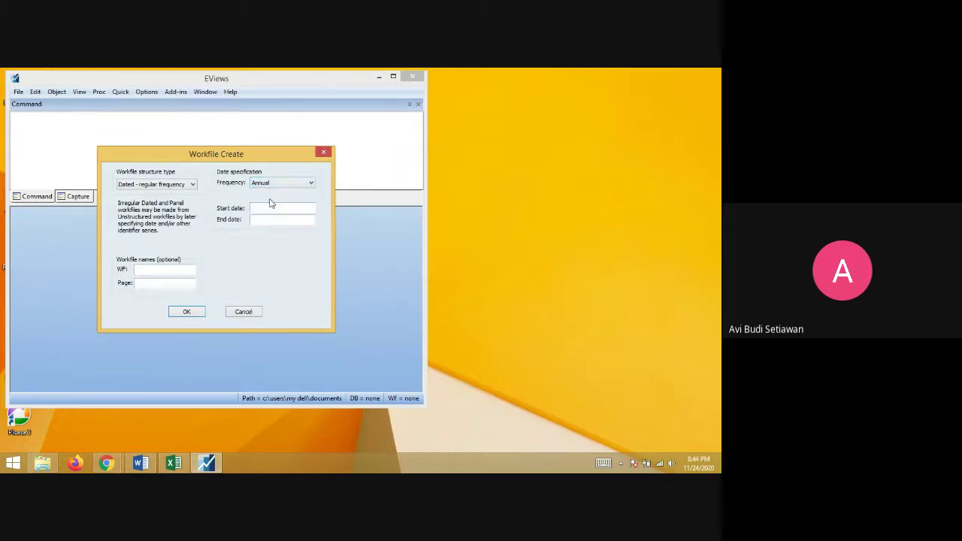
# Step: Check the year range in the Excel data and set the new EViews workfile's start date to 1960 and end date to 1982
pyautogui.click(180, 462)
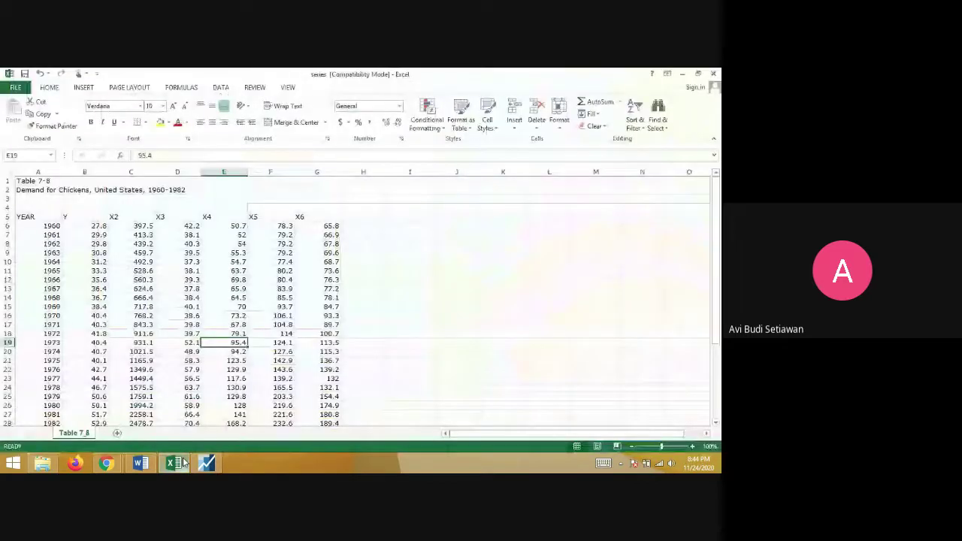
pyautogui.scroll(-3, 197, 457)
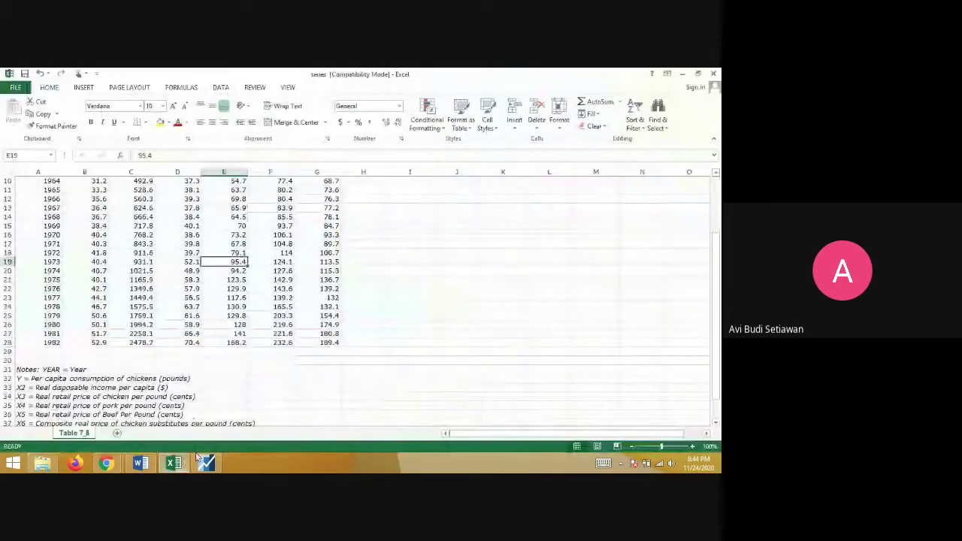
pyautogui.click(205, 462)
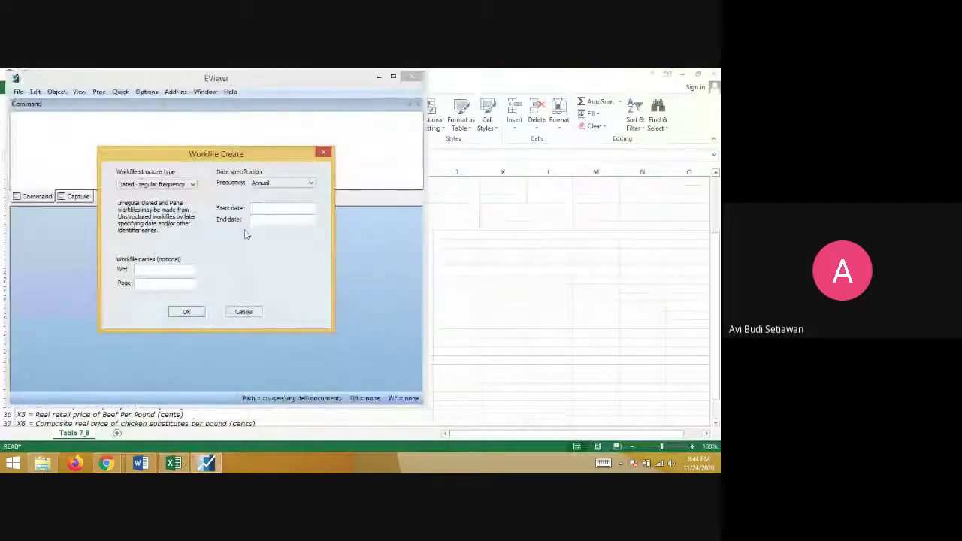
pyautogui.write('1960')
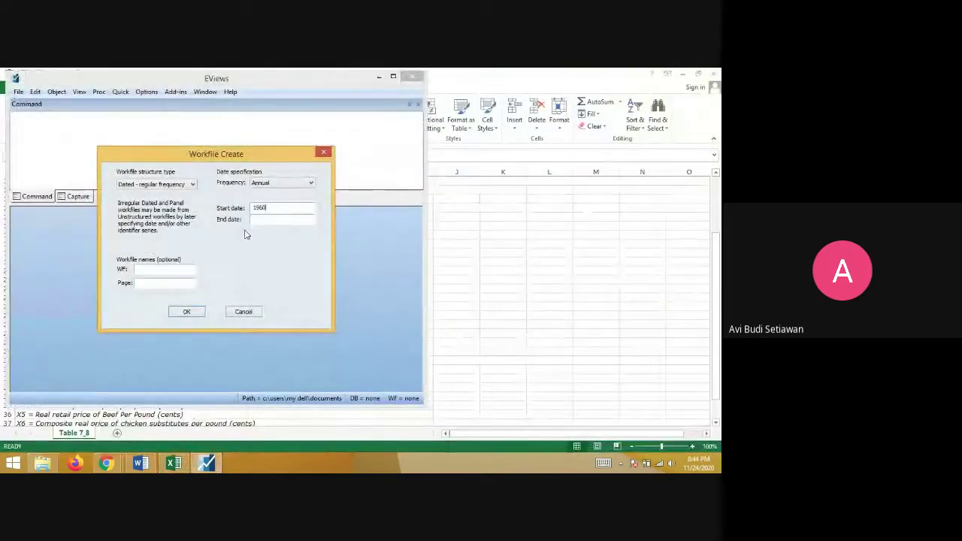
pyautogui.click(302, 217)
pyautogui.write('1')
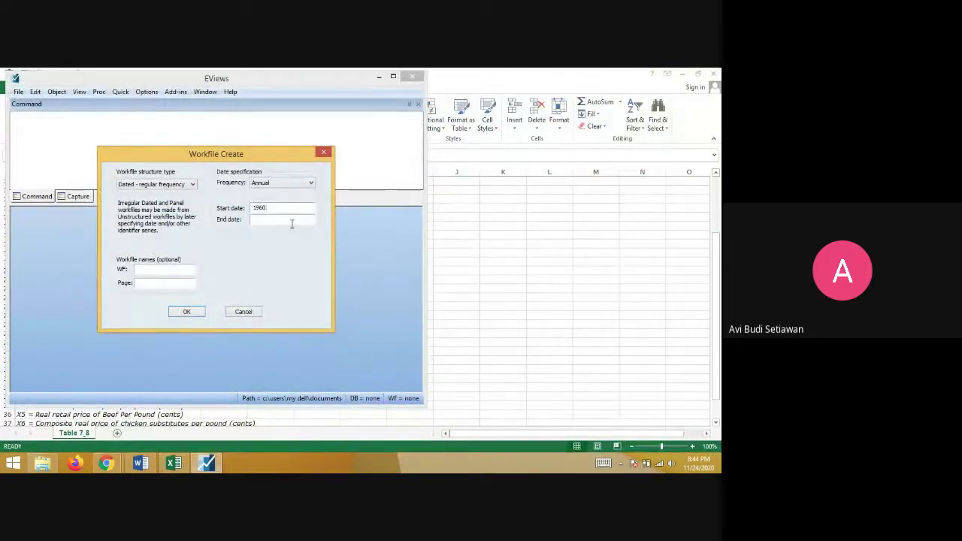
pyautogui.write('982')
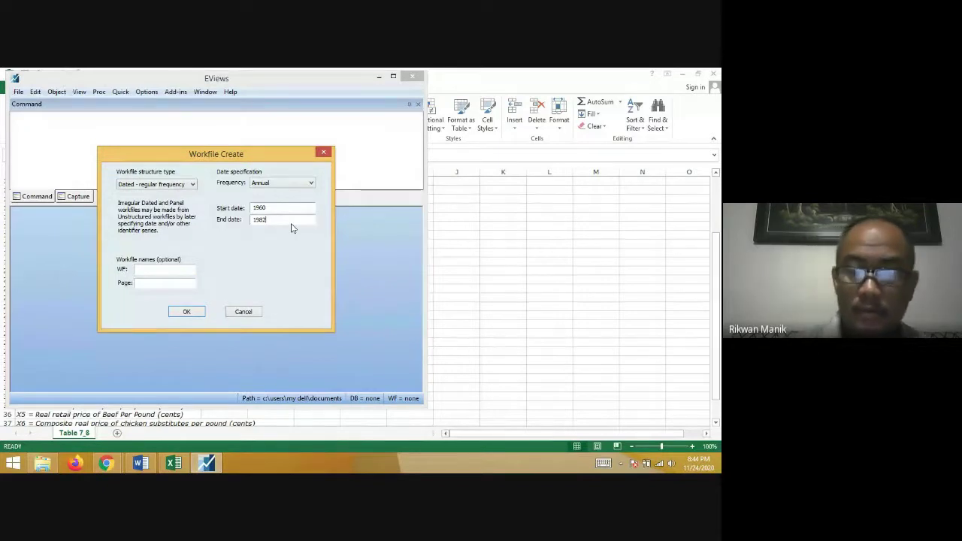
# Step: View the workfile settings for the Unstructured / Undated structure type and switch back to Dated - regular frequency
pyautogui.click(192, 184)
pyautogui.click(150, 194)
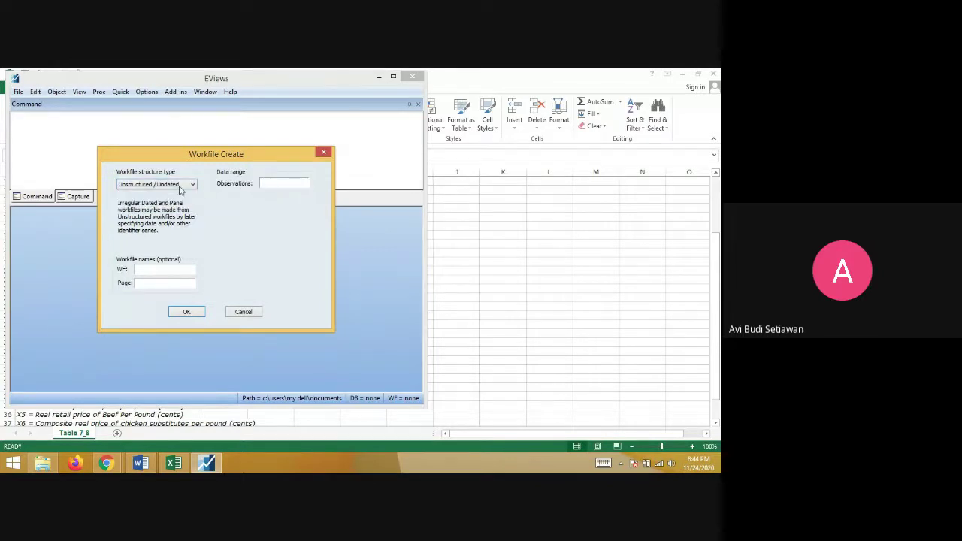
pyautogui.click(173, 185)
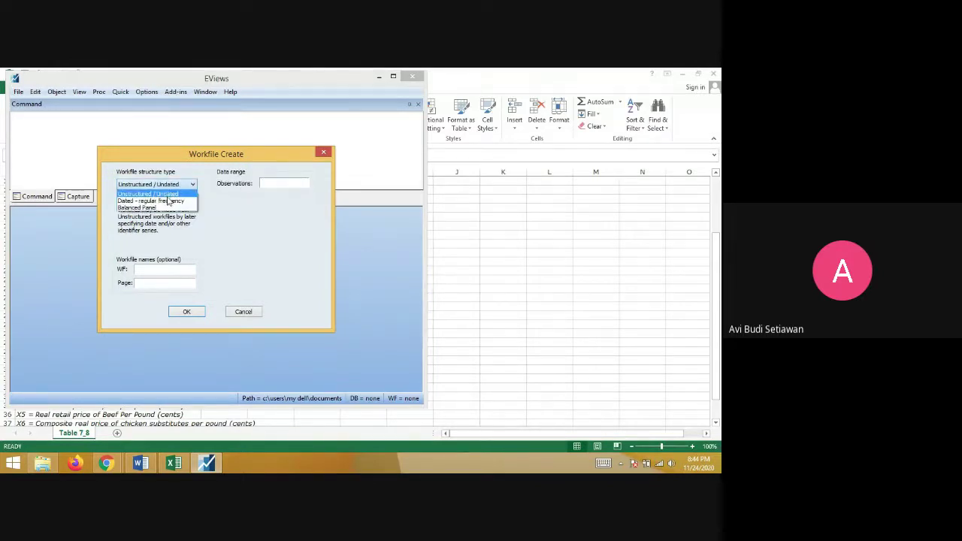
pyautogui.click(168, 198)
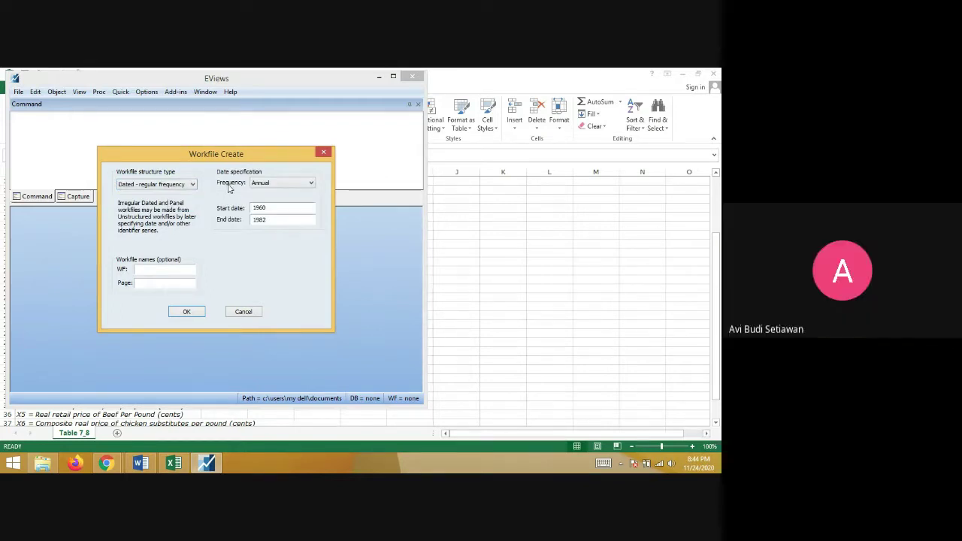
# Step: Create the annual workfile with the 1960 to 1982 date range
pyautogui.click(187, 313)
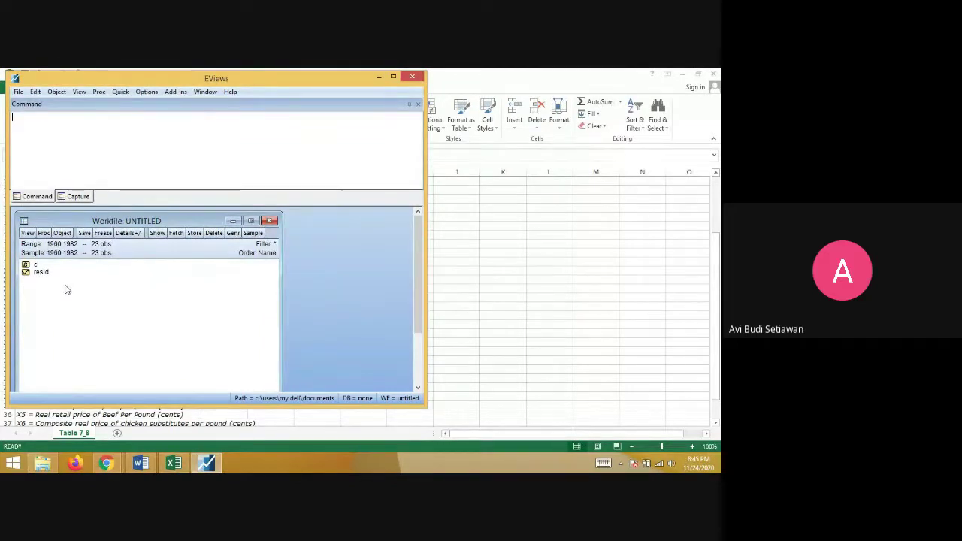
pyautogui.click(68, 236)
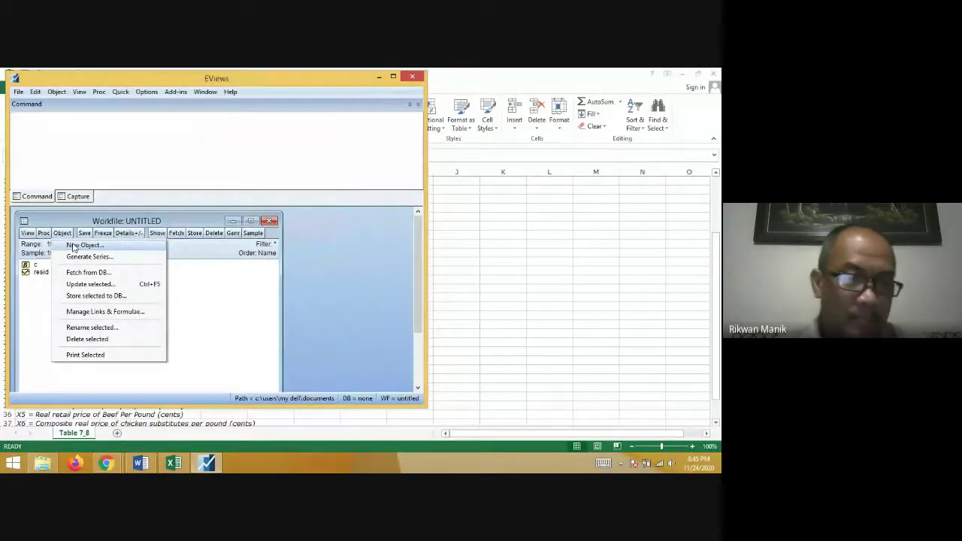
pyautogui.click(75, 244)
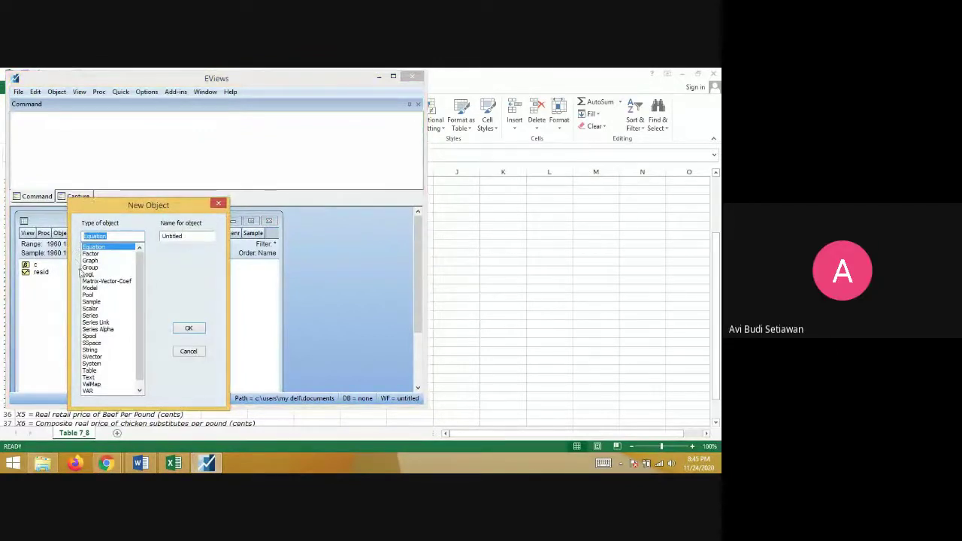
pyautogui.click(90, 315)
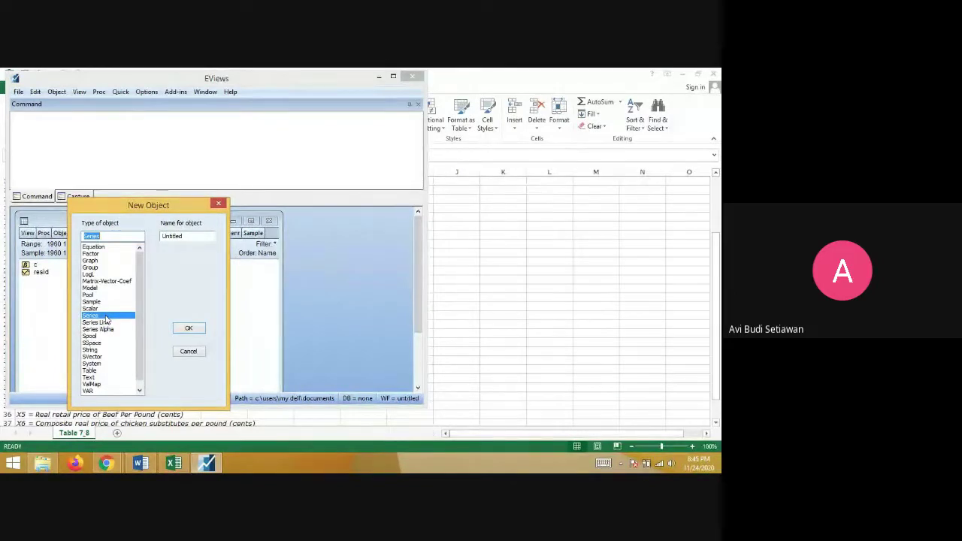
pyautogui.click(190, 239)
pyautogui.moveTo(189, 238); pyautogui.dragTo(164, 251)
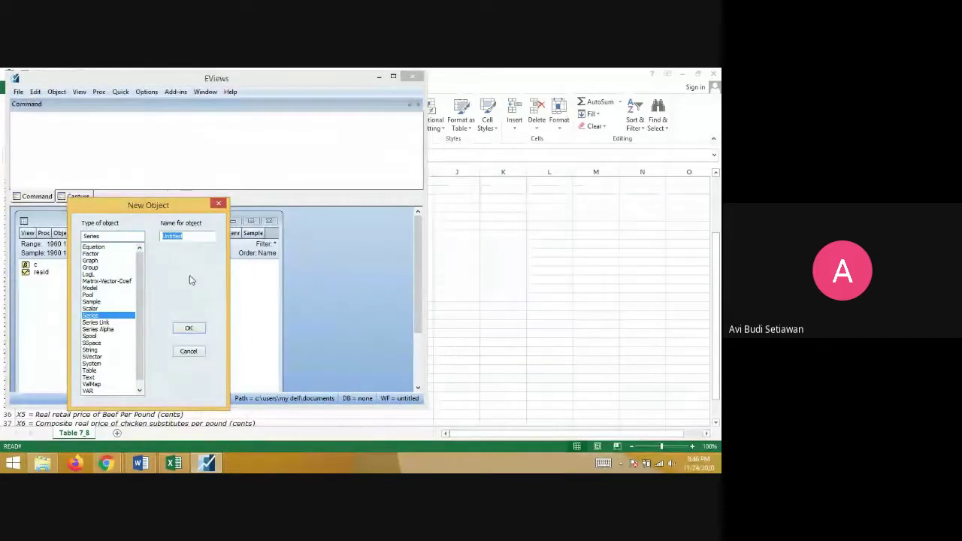
pyautogui.write('Y')
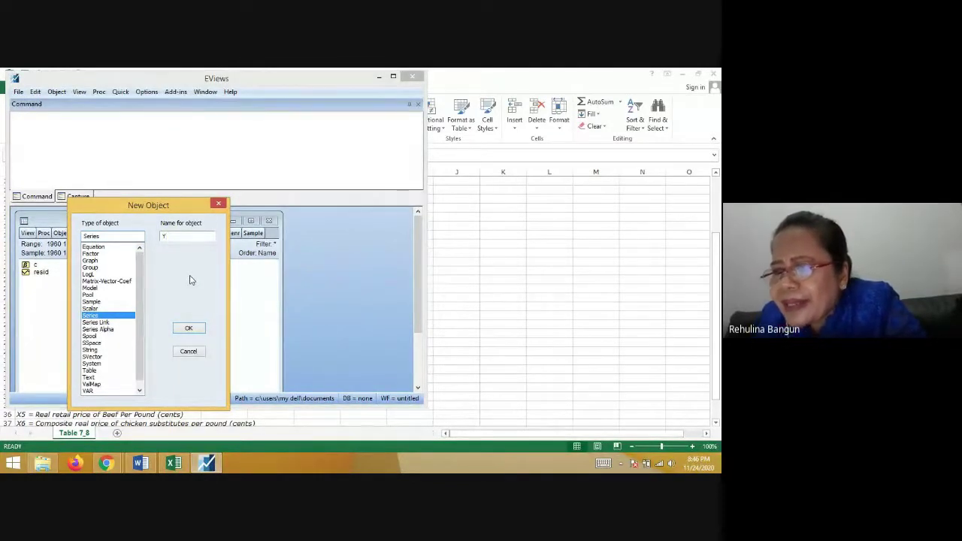
pyautogui.click(188, 352)
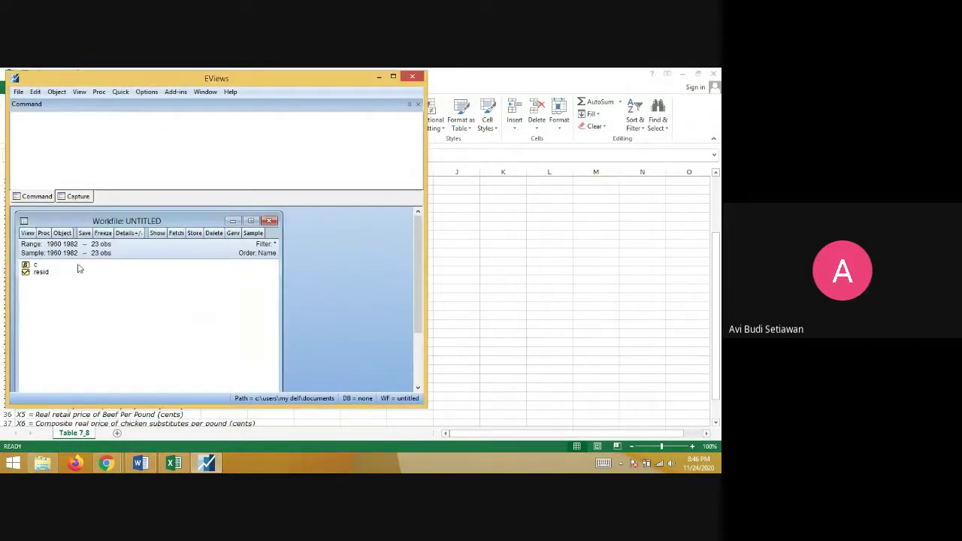
# Step: Create a new series object named Y in the workfile
pyautogui.click(62, 233)
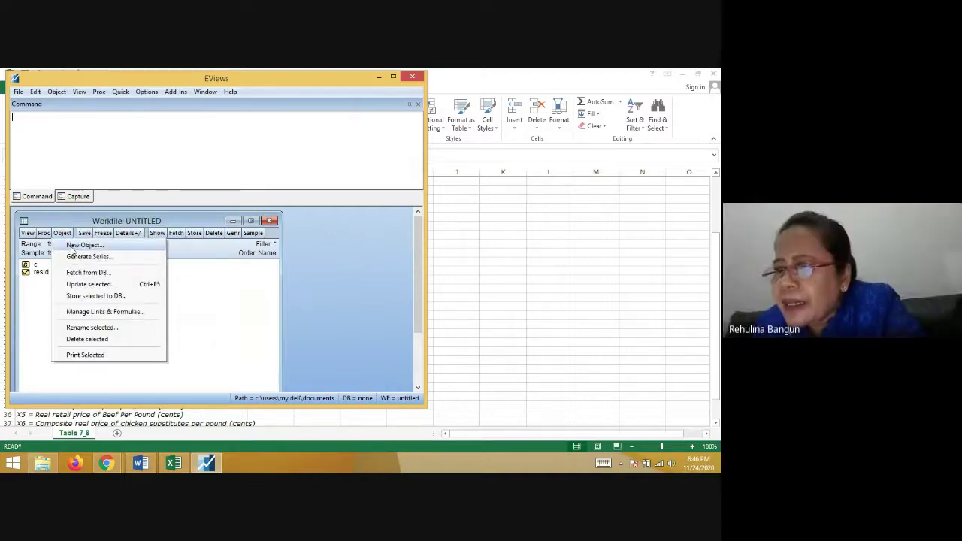
pyautogui.click(73, 248)
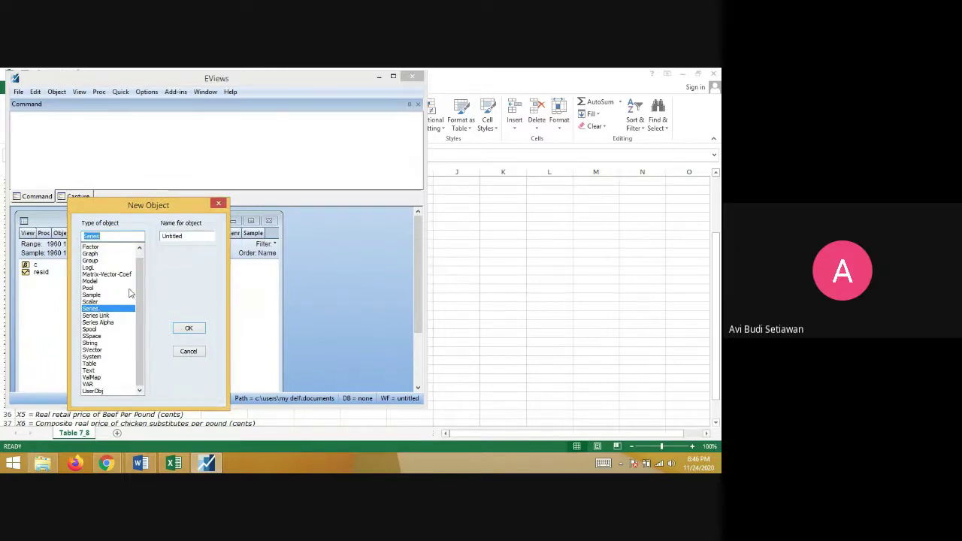
pyautogui.press('Tab')
pyautogui.write('Y')
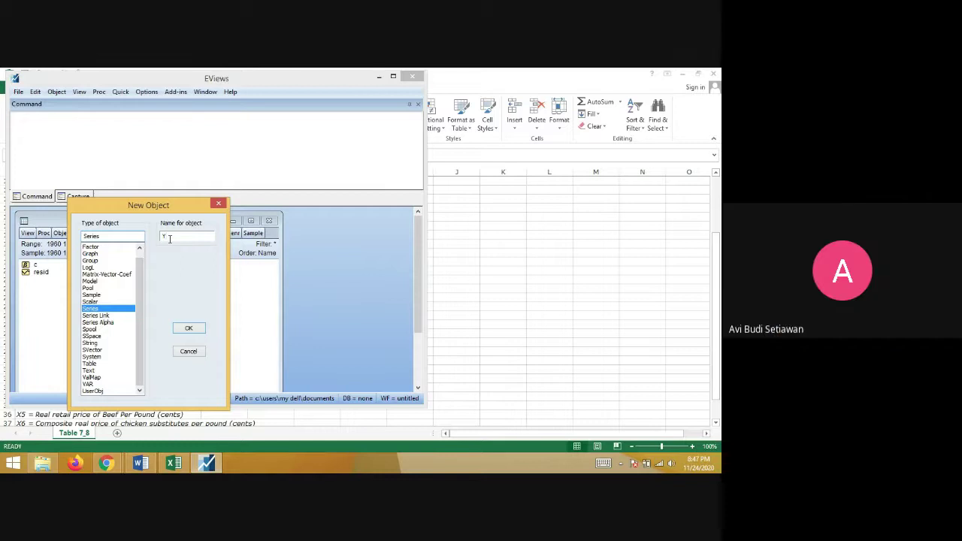
pyautogui.click(198, 329)
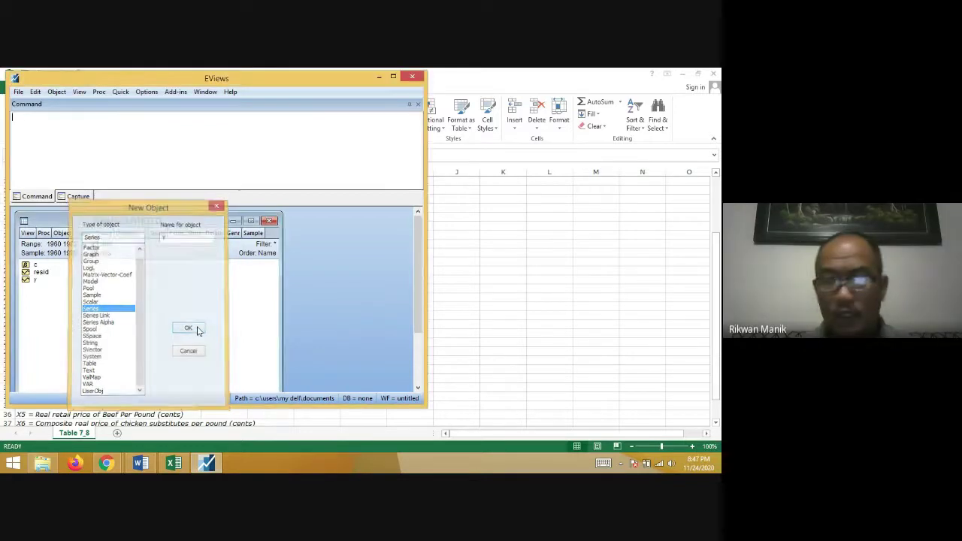
pyautogui.click(36, 283)
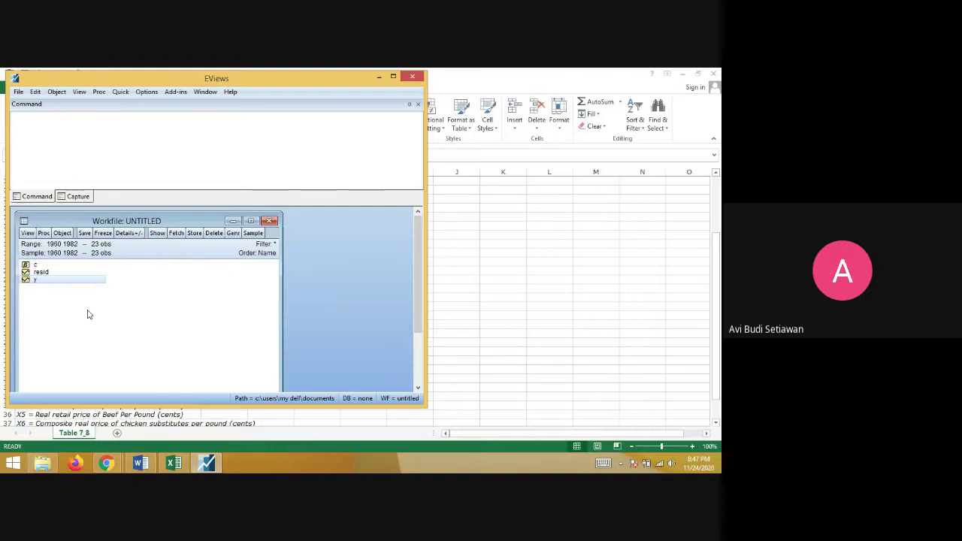
# Step: Create a new series object named X2 in the workfile
pyautogui.click(65, 233)
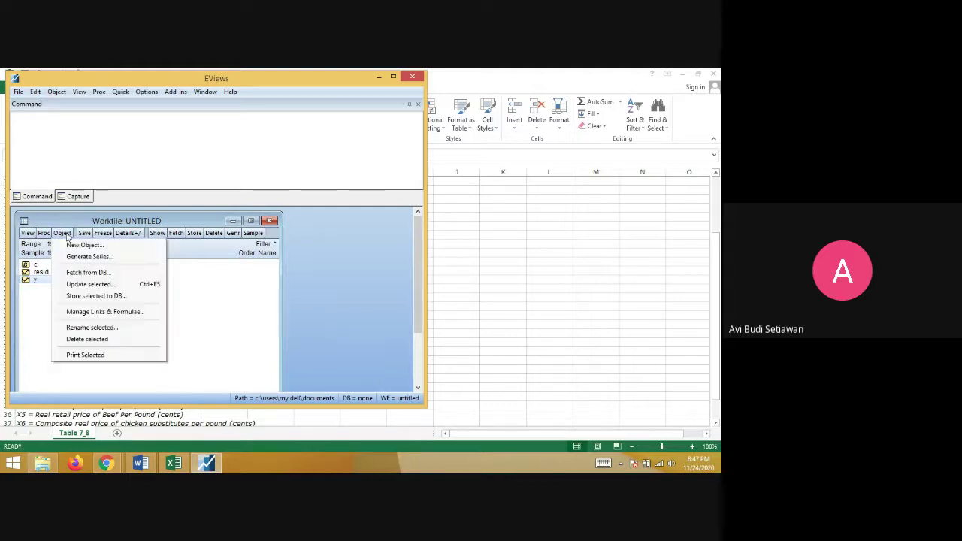
pyautogui.click(75, 245)
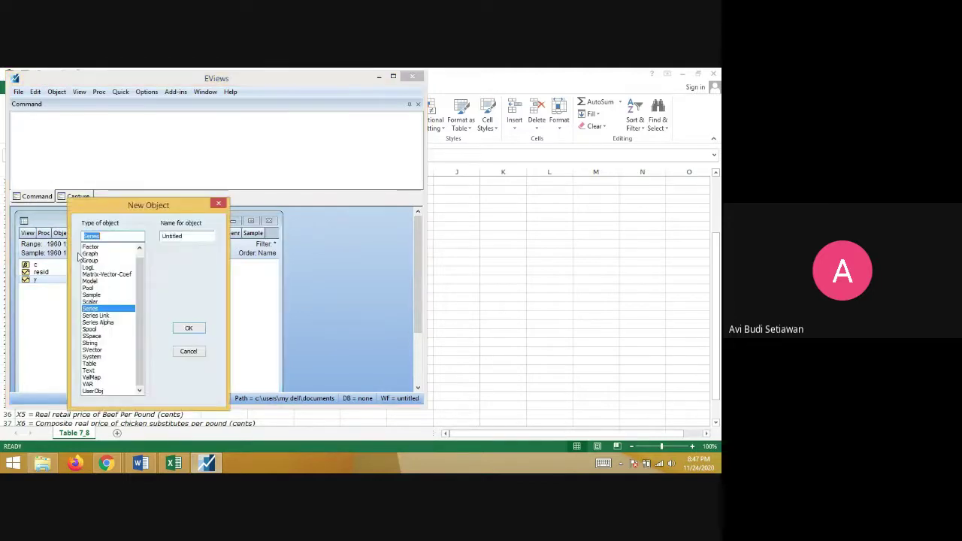
pyautogui.moveTo(187, 235); pyautogui.dragTo(163, 235)
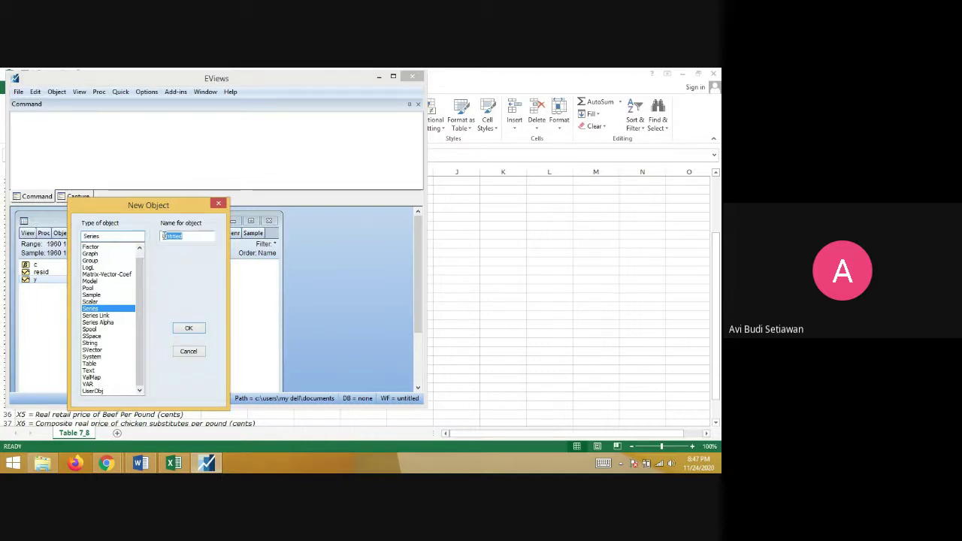
pyautogui.press('BackSpace')
pyautogui.write('d')
pyautogui.press('Return')
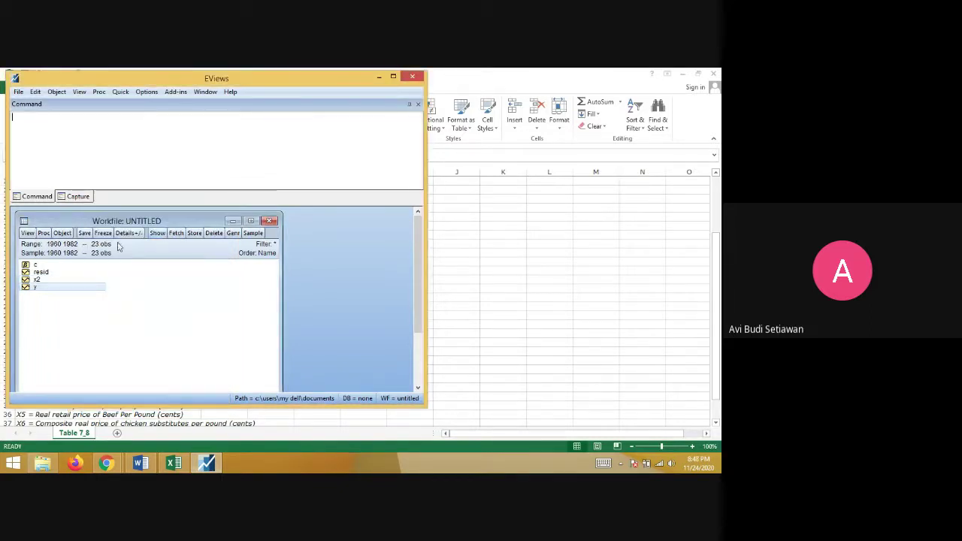
# Step: Create a new series object named X3 in the workfile
pyautogui.click(63, 235)
pyautogui.click(75, 245)
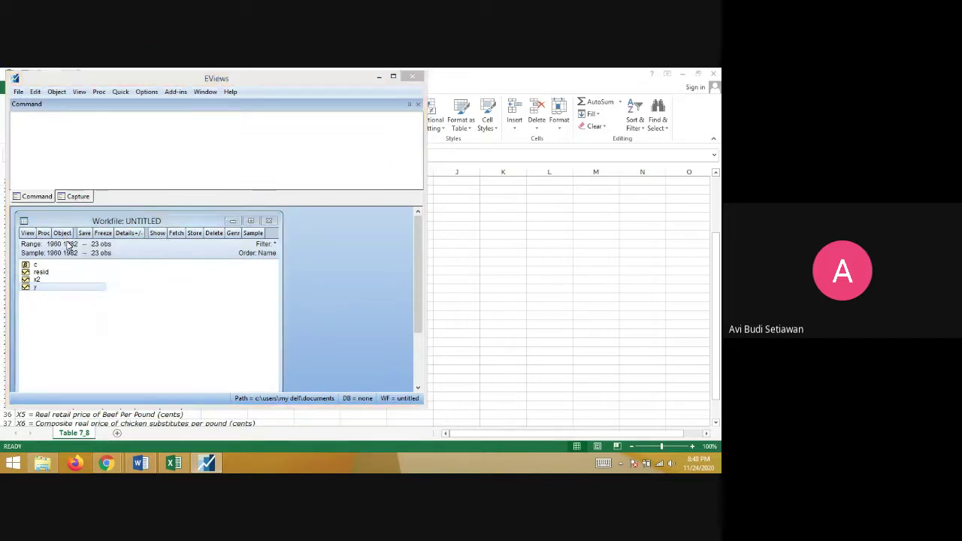
pyautogui.moveTo(182, 237); pyautogui.dragTo(156, 237)
pyautogui.write('X3')
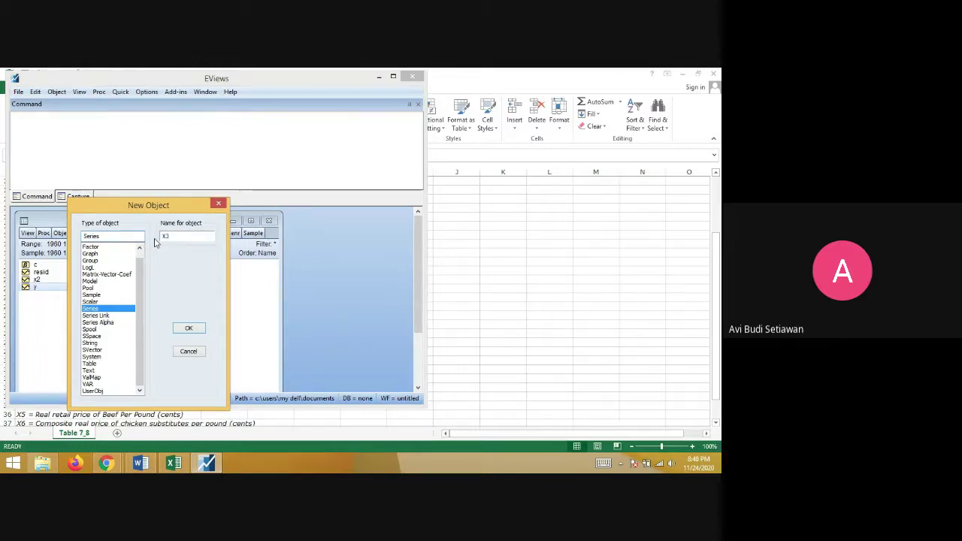
pyautogui.press('Return')
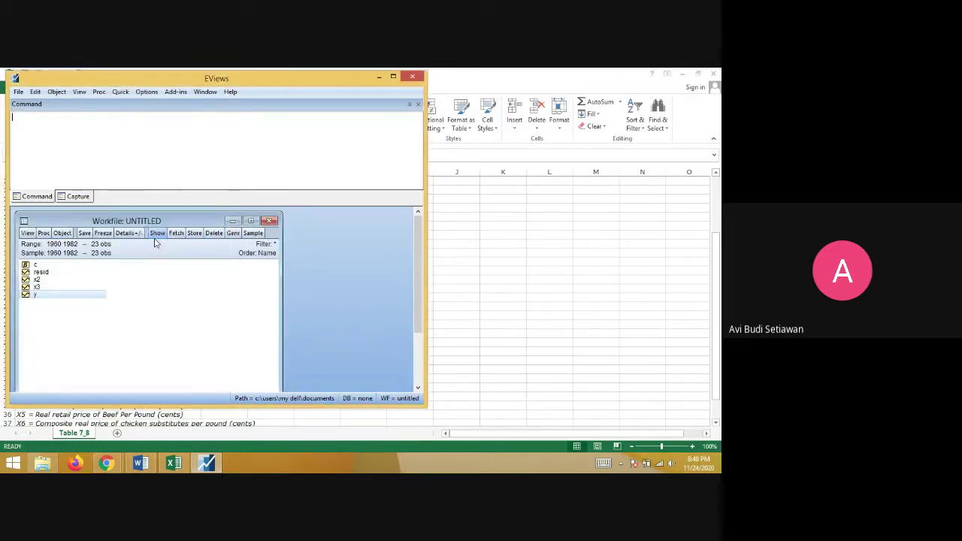
# Step: Create a new series object named X4 in the workfile
pyautogui.click(68, 235)
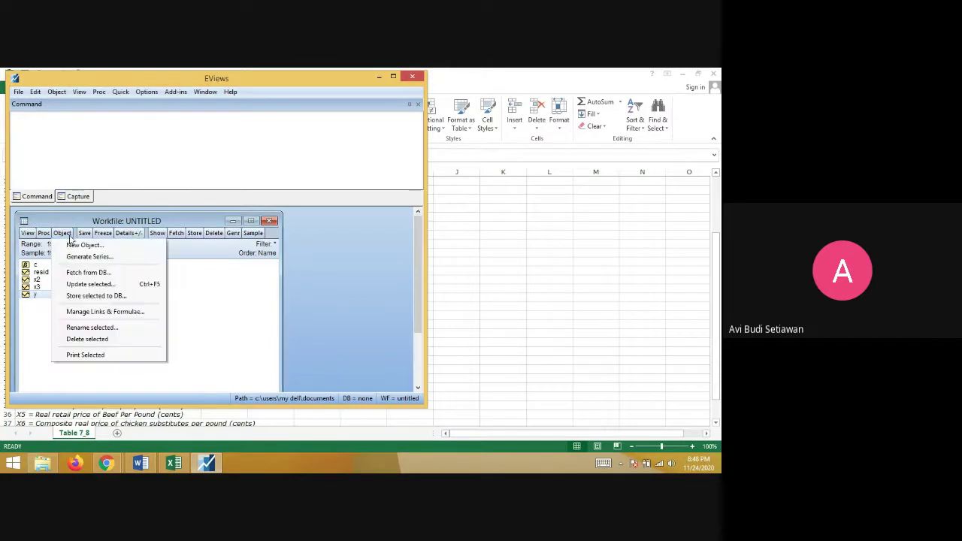
pyautogui.click(73, 245)
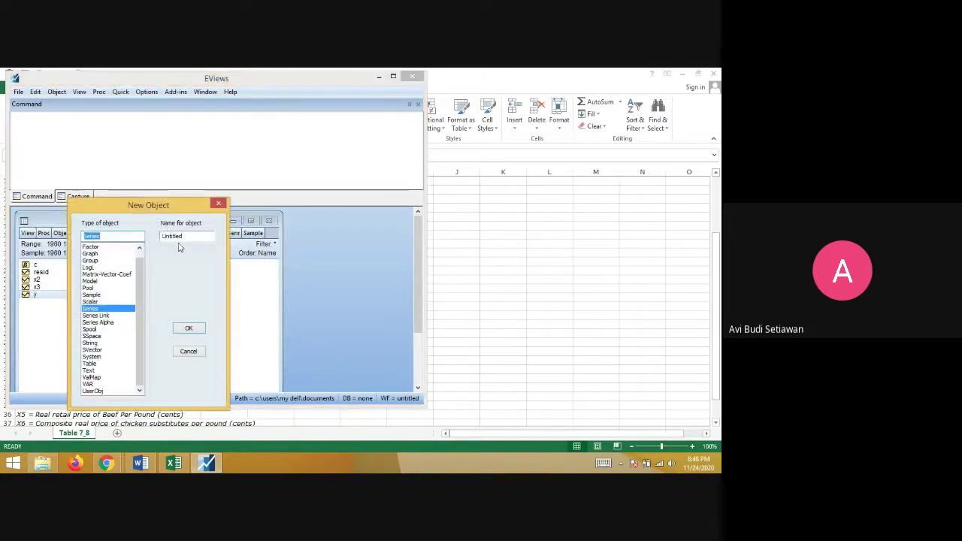
pyautogui.moveTo(188, 236); pyautogui.dragTo(158, 240)
pyautogui.write('x4')
pyautogui.press('Return')
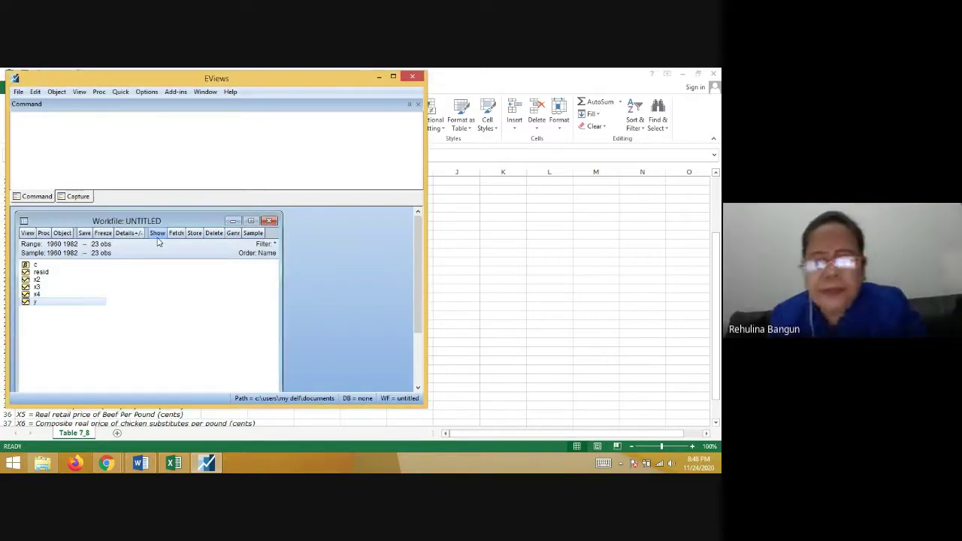
# Step: Create a new series object named X5 in the workfile and clear the selection in the object list
pyautogui.click(63, 233)
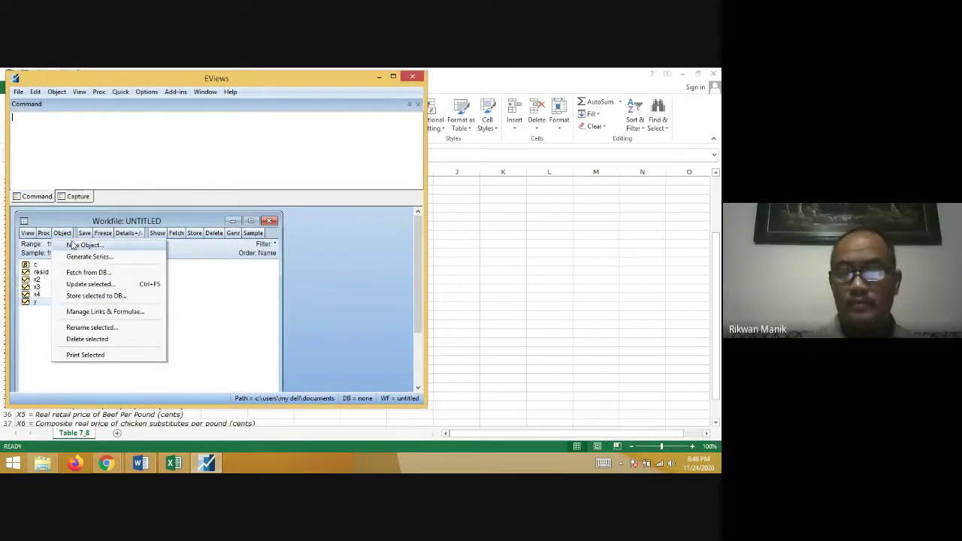
pyautogui.click(79, 244)
pyautogui.press('Tab')
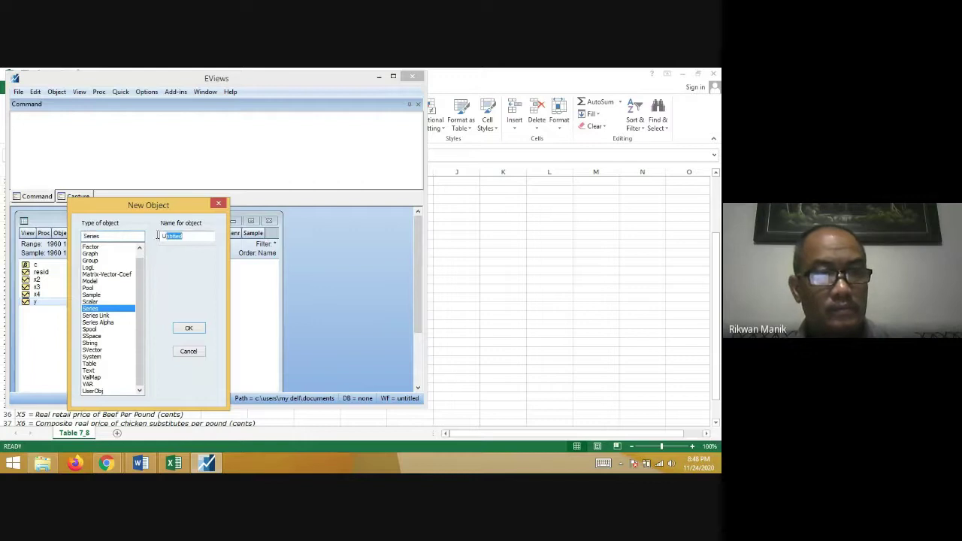
pyautogui.write('X5')
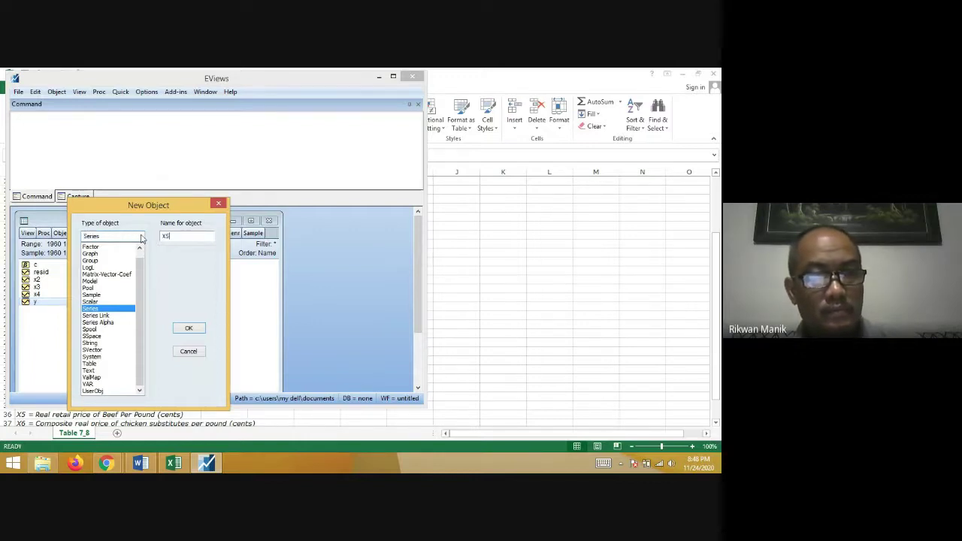
pyautogui.press('Return')
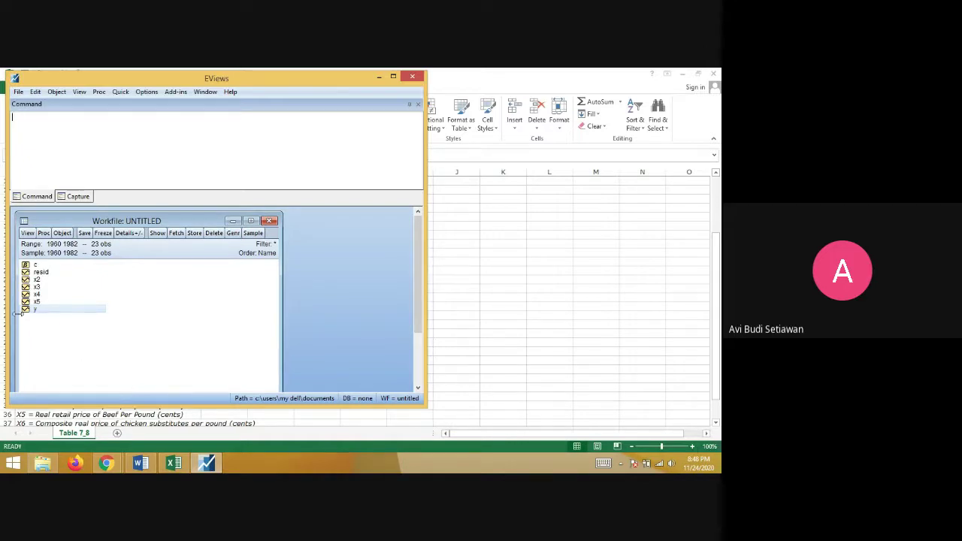
pyautogui.click(154, 330)
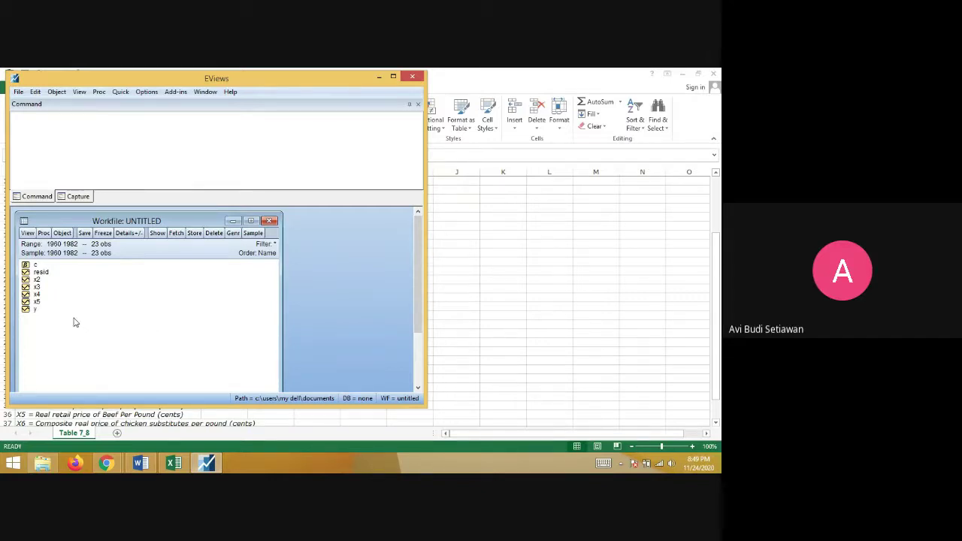
# Step: Open the X2 series spreadsheet, maximize EViews, shrink the command area and move the series window clear of the workfile's object list
pyautogui.doubleClick(32, 280)
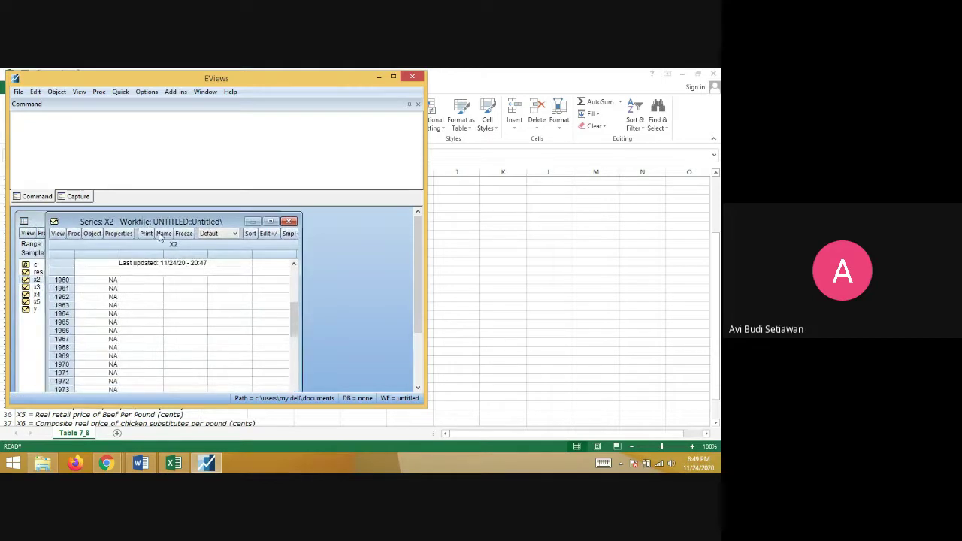
pyautogui.moveTo(294, 315); pyautogui.dragTo(361, 331)
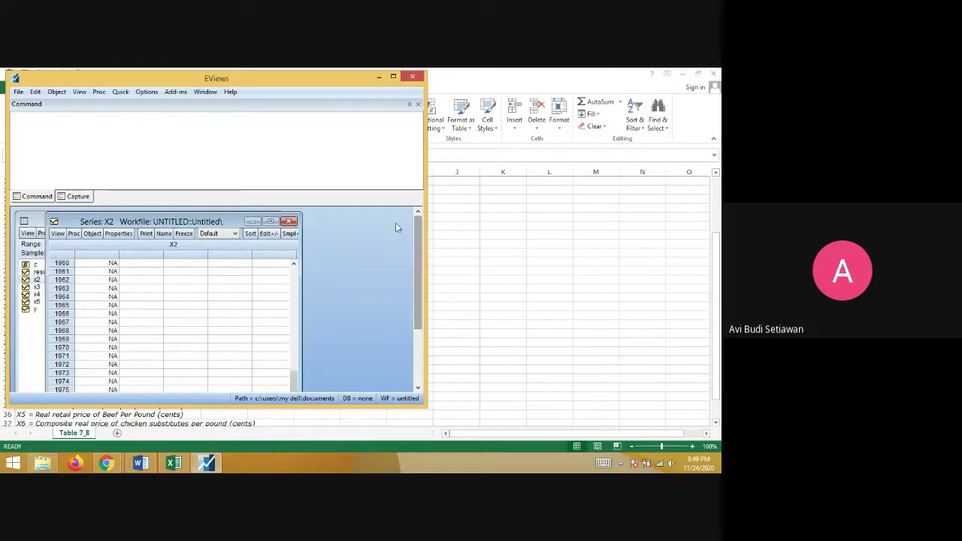
pyautogui.click(393, 75)
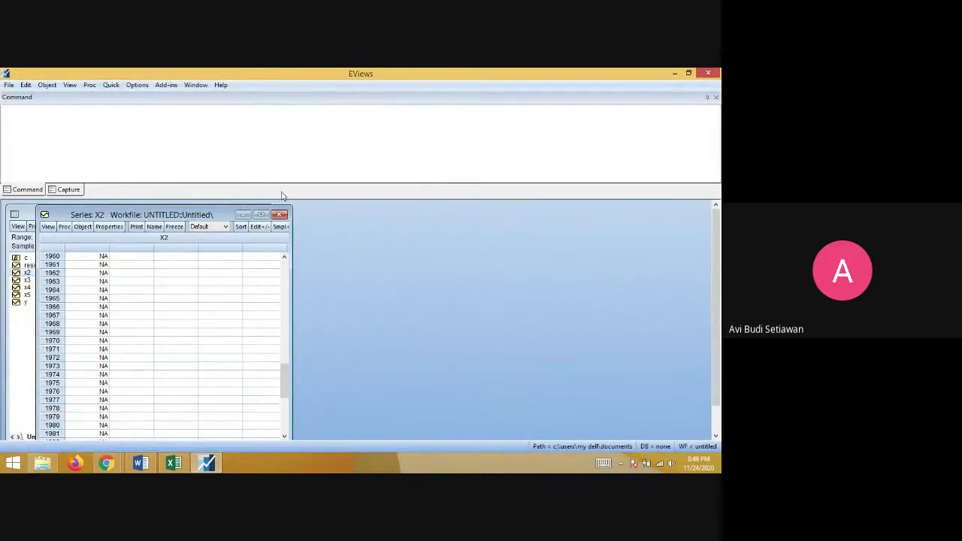
pyautogui.moveTo(279, 196); pyautogui.dragTo(285, 144)
pyautogui.moveTo(210, 165); pyautogui.dragTo(303, 186)
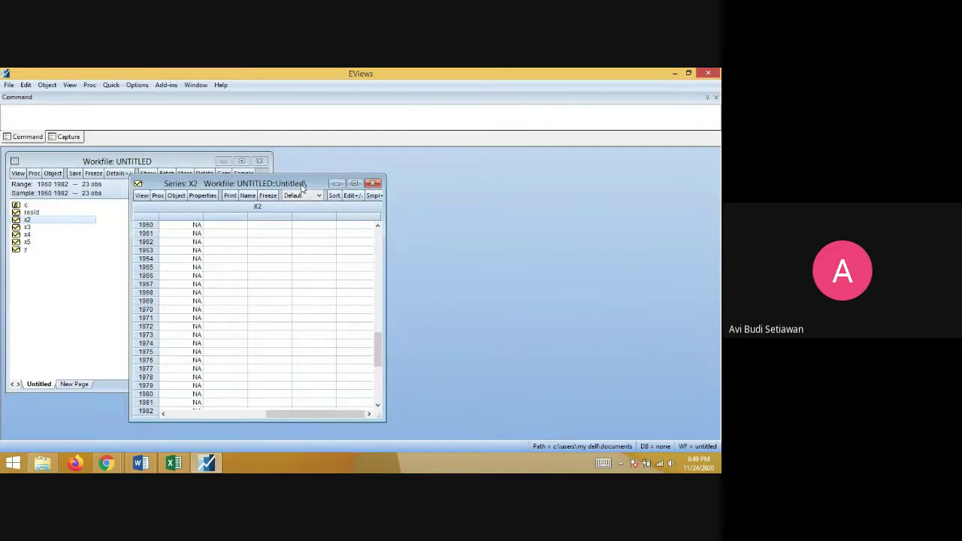
pyautogui.moveTo(377, 344); pyautogui.dragTo(381, 238)
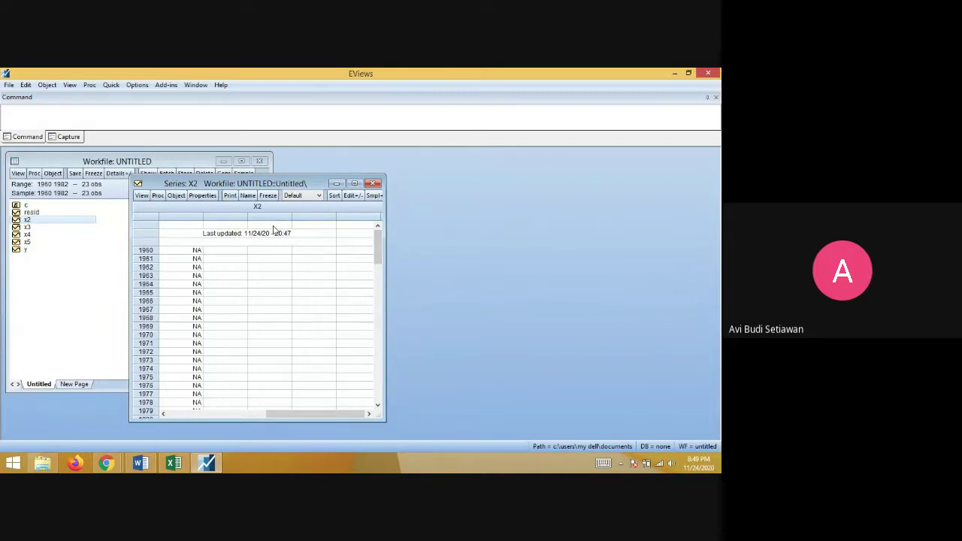
# Step: Switch to the Excel data and copy the X2 values for 1960 to 1982, cells C6 to C28
pyautogui.moveTo(171, 465)
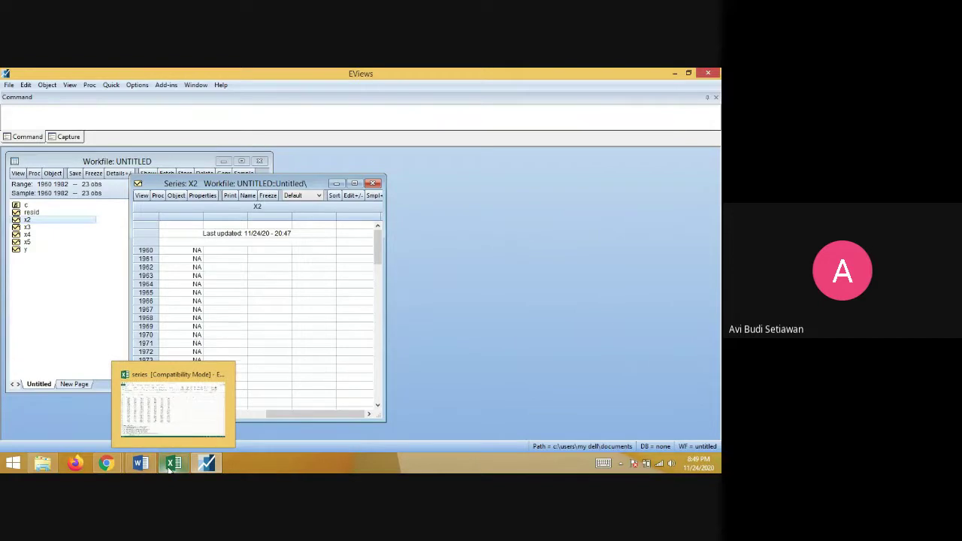
pyautogui.click(173, 410)
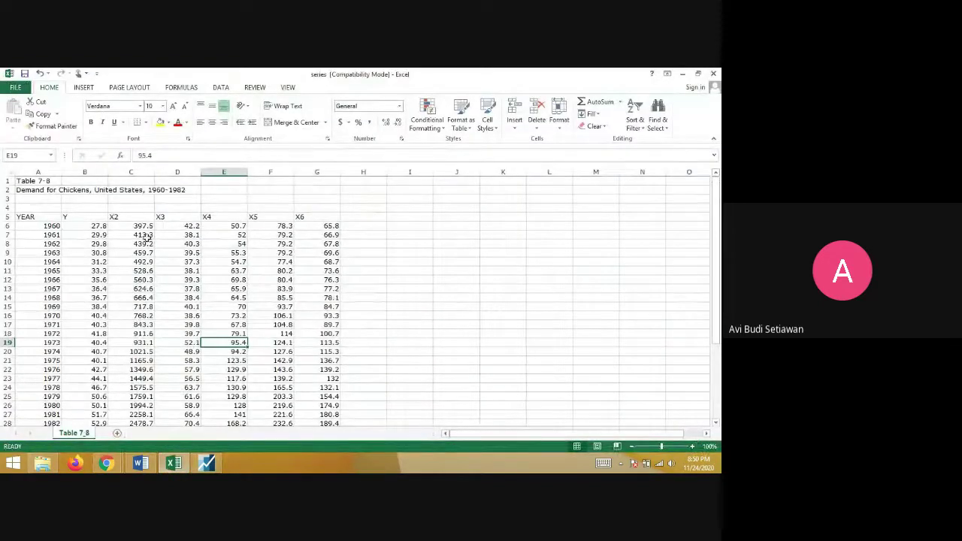
pyautogui.moveTo(138, 226); pyautogui.dragTo(129, 406)
pyautogui.rightClick(128, 372)
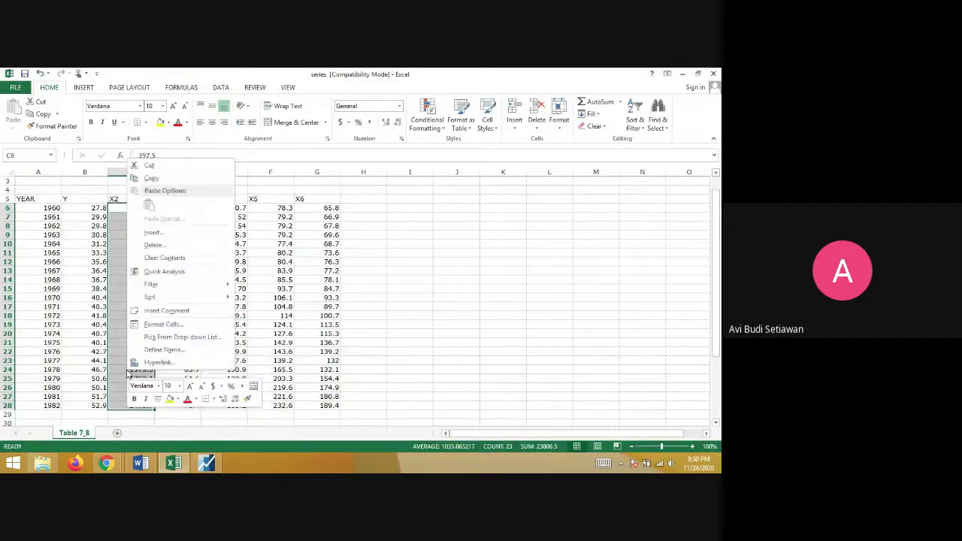
pyautogui.click(167, 180)
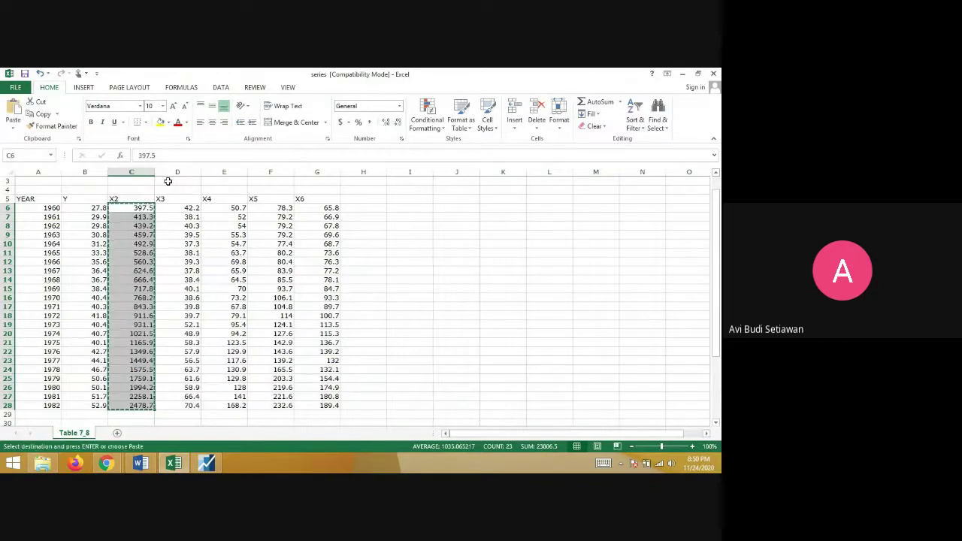
# Step: Switch back to EViews, select the 1960 cell of the X2 series and turn on editing
pyautogui.click(203, 464)
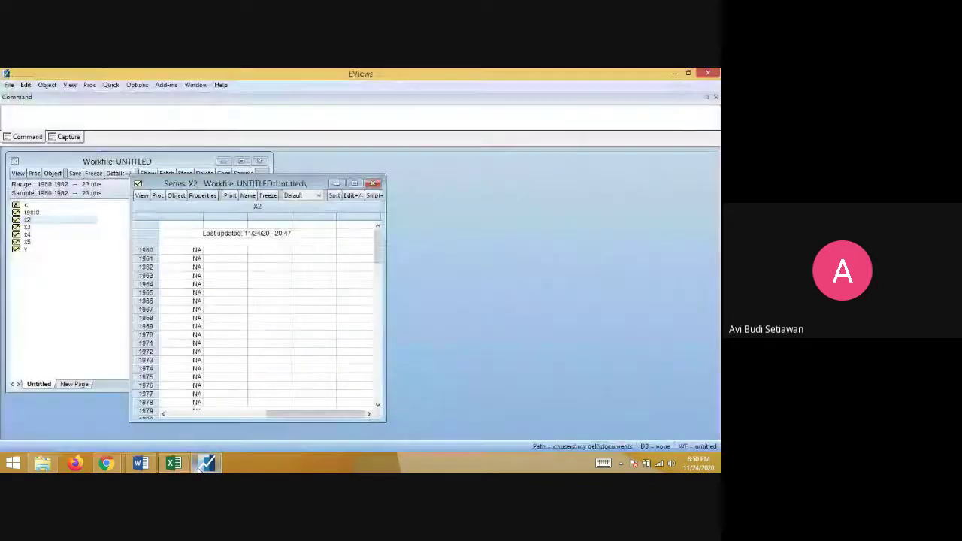
pyautogui.click(194, 251)
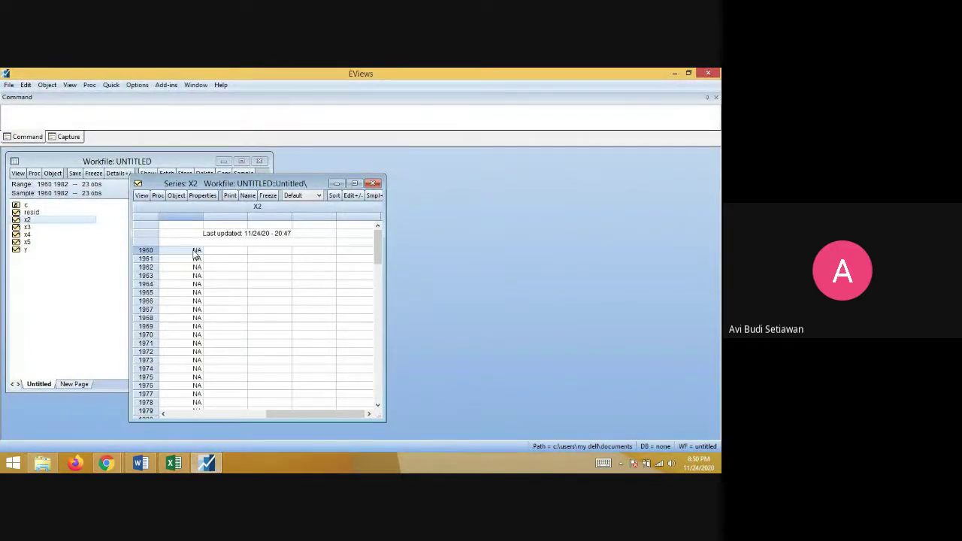
pyautogui.click(351, 196)
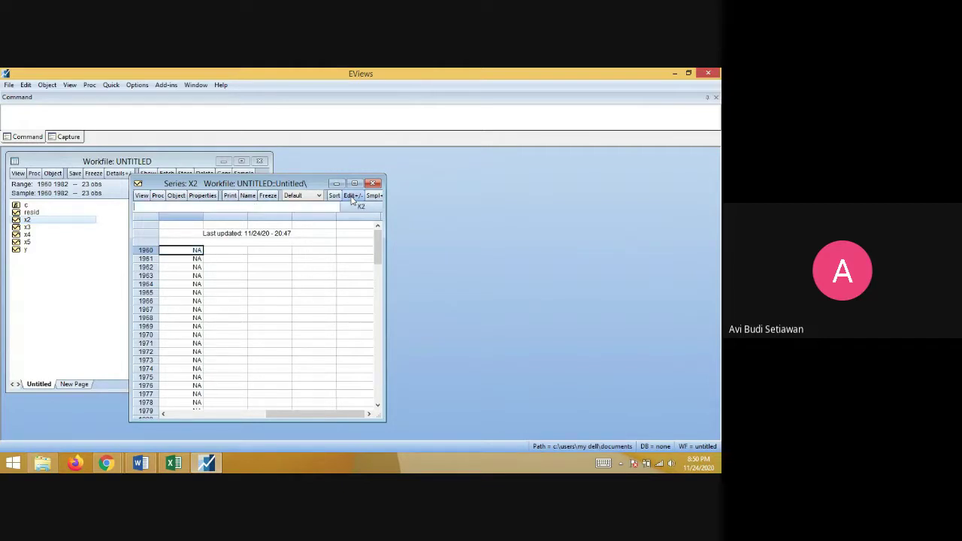
pyautogui.write('545')
pyautogui.press('BackSpace')
pyautogui.press('BackSpace')
pyautogui.press('BackSpace')
# Step: Paste the copied values into the X2 series from 1960 onward and check the filled rows
pyautogui.rightClick(192, 255)
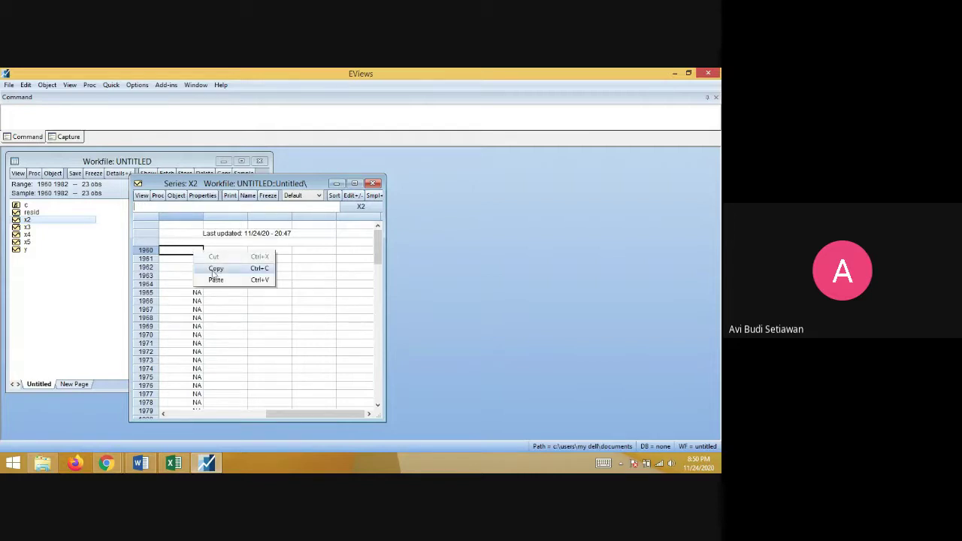
pyautogui.click(217, 281)
pyautogui.scroll(-2, 220, 284)
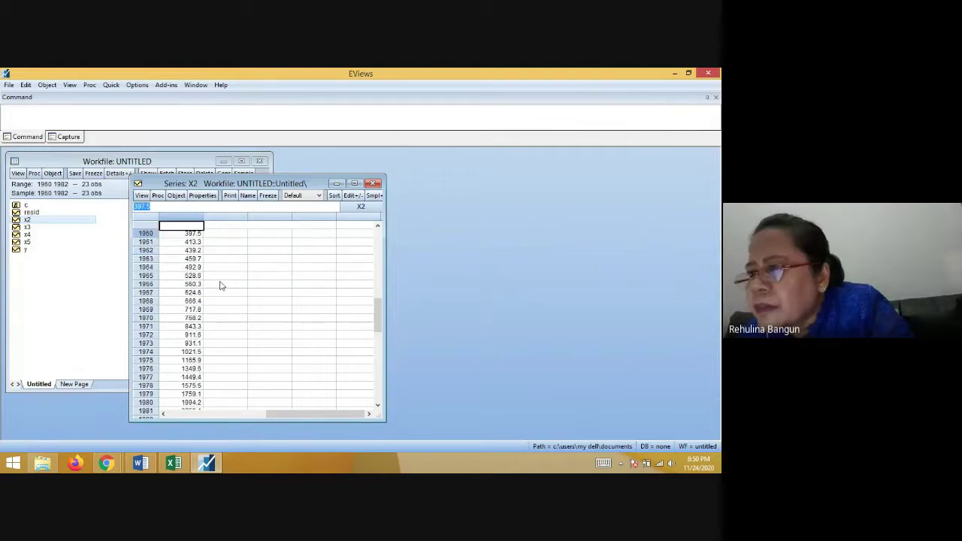
pyautogui.scroll(3, 220, 284)
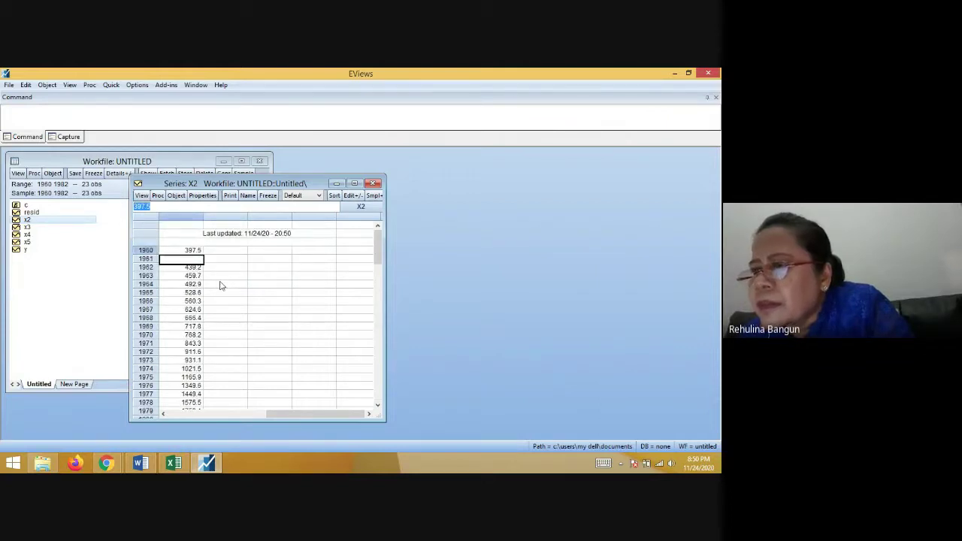
# Step: Close the X2 series and open the X3 series spreadsheet from the workfile
pyautogui.press('Down')
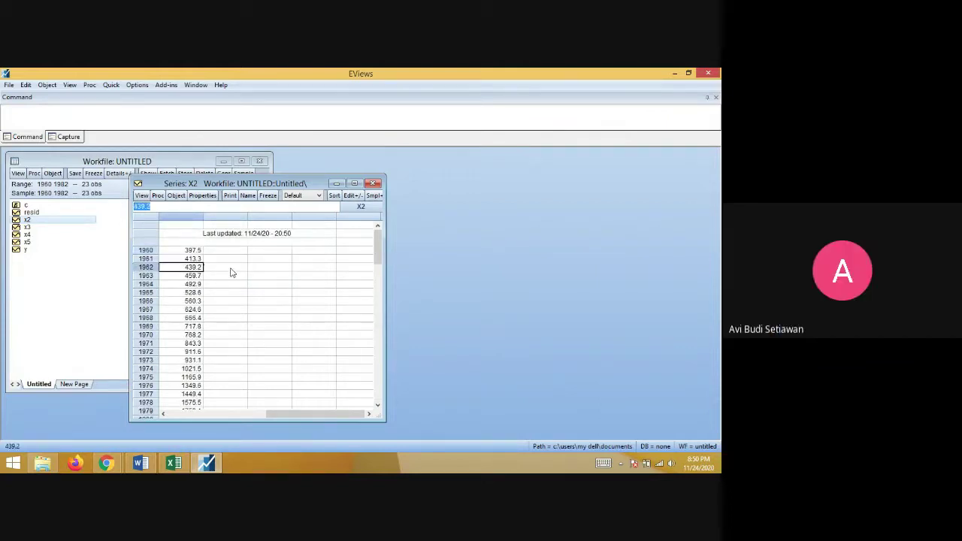
pyautogui.click(373, 184)
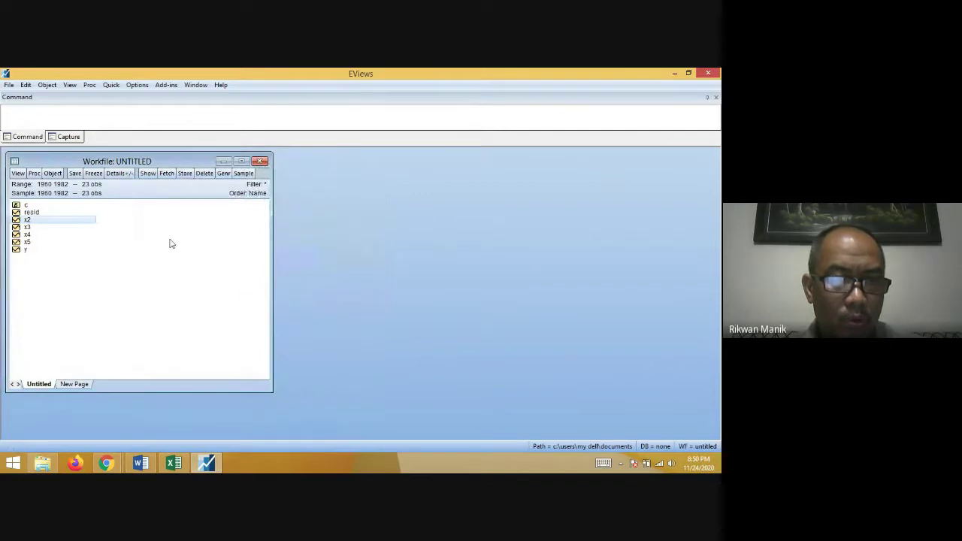
pyautogui.click(25, 227)
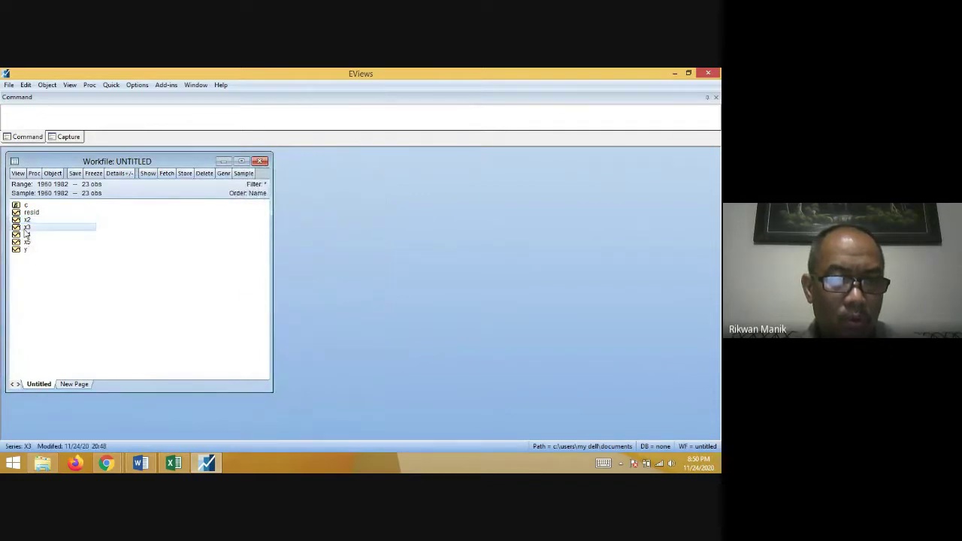
pyautogui.doubleClick(27, 227)
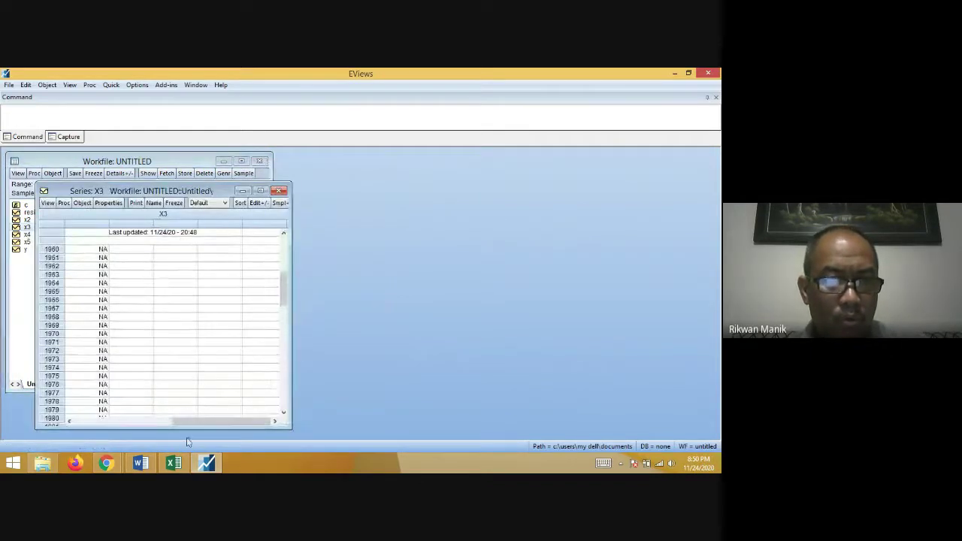
# Step: Switch to the Excel data and copy the X3 values for 1960 to 1982, cells D6 to D28
pyautogui.click(173, 463)
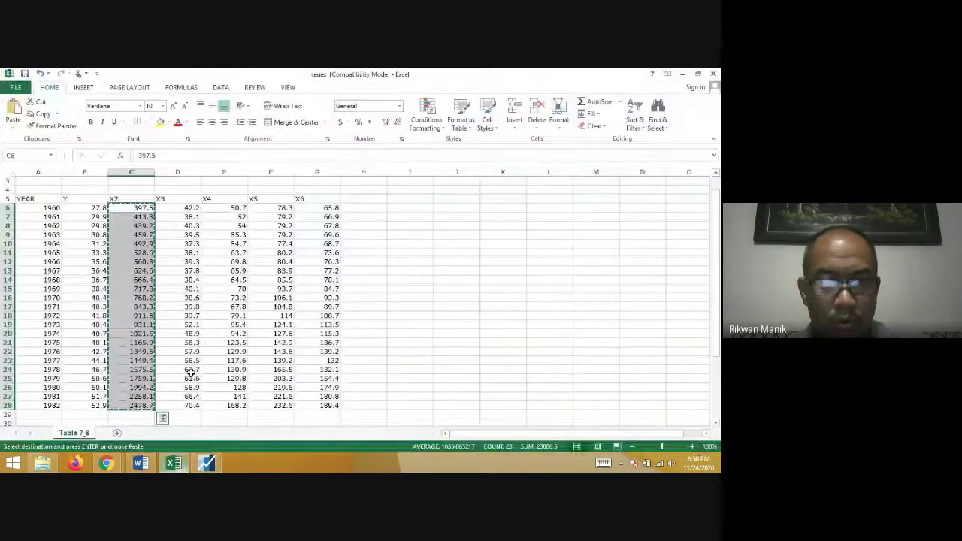
pyautogui.moveTo(184, 208); pyautogui.dragTo(188, 403)
pyautogui.rightClick(172, 323)
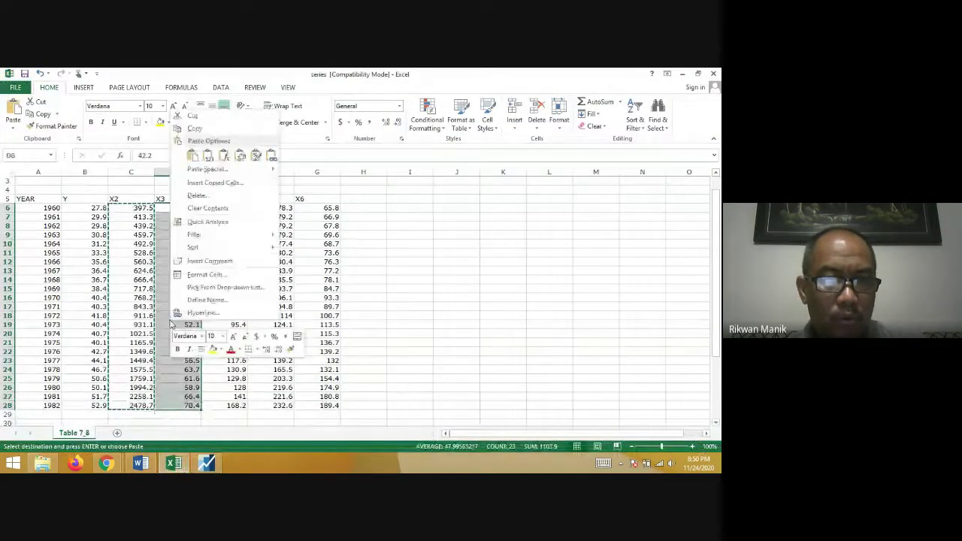
pyautogui.click(195, 129)
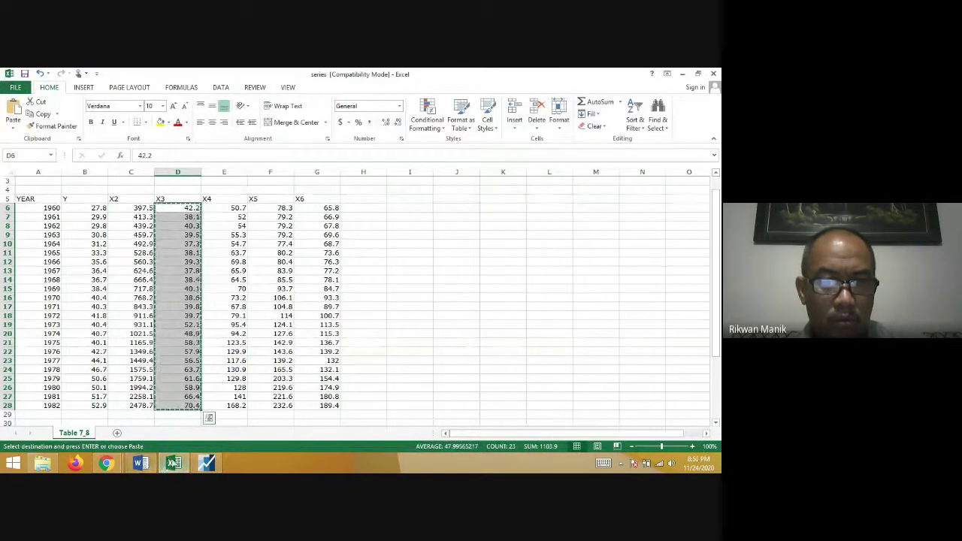
# Step: Switch back to EViews, paste the copied values into the editable X3 series from 1960 onward, and close the series
pyautogui.hotkey('alt', 'Tab')
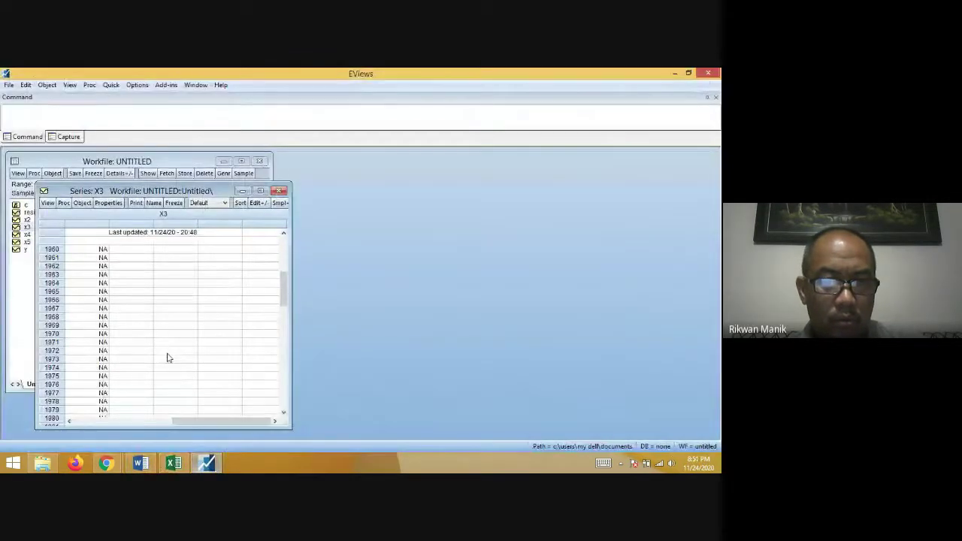
pyautogui.click(258, 203)
pyautogui.click(100, 251)
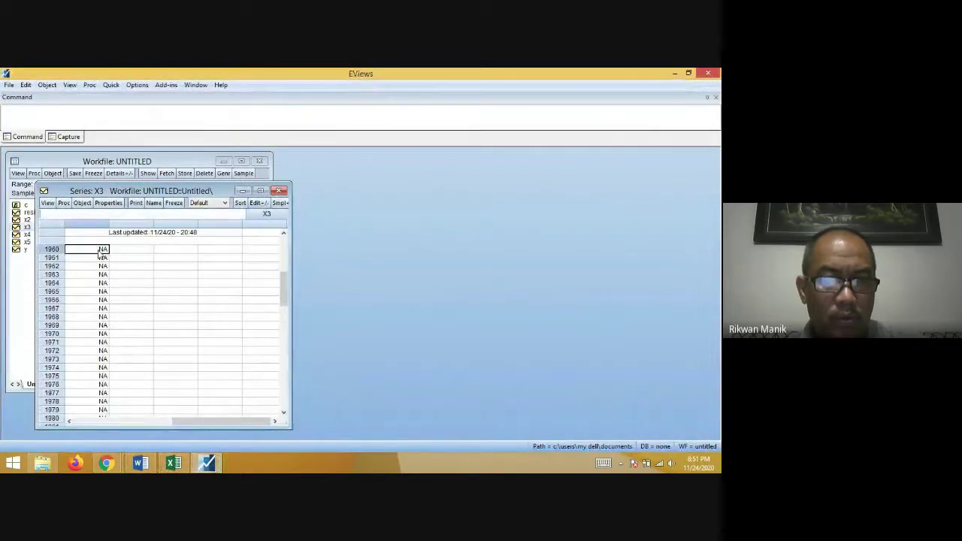
pyautogui.hotkey('ctrl', 'v')
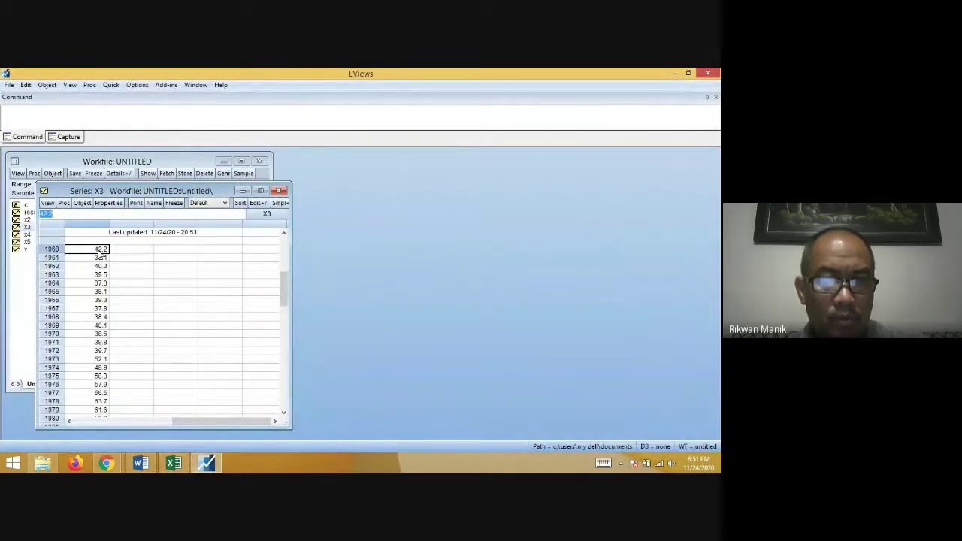
pyautogui.click(279, 190)
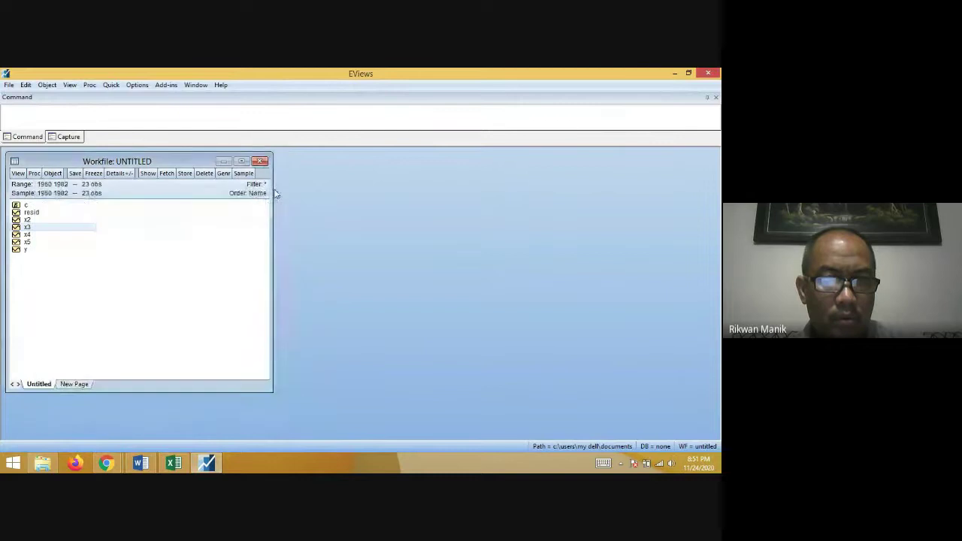
# Step: Open the X4 series for editing and copy its 1960 to 1982 values, cells E6 to E28, from the Excel data
pyautogui.doubleClick(27, 235)
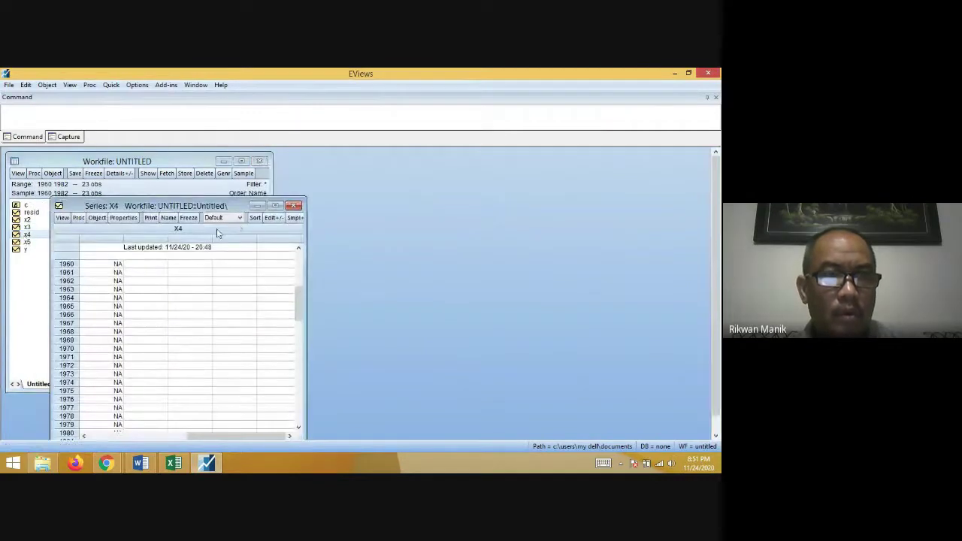
pyautogui.click(269, 217)
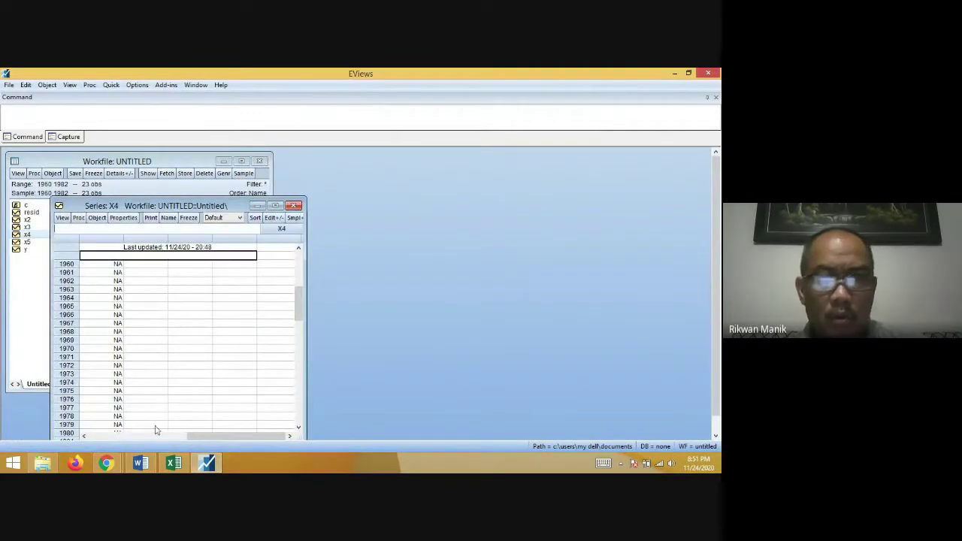
pyautogui.click(173, 463)
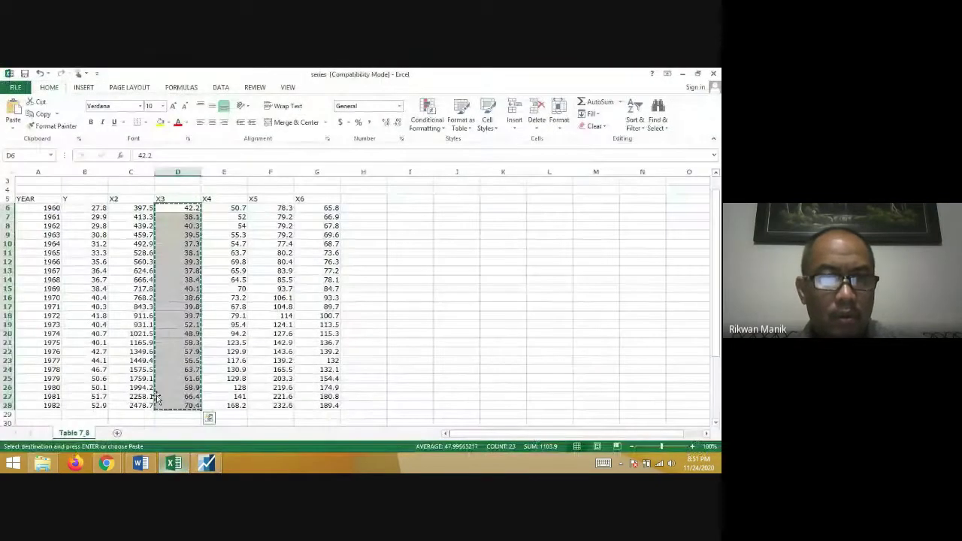
pyautogui.moveTo(225, 208); pyautogui.dragTo(239, 404)
pyautogui.hotkey('ctrl', 'c')
# Step: Switch back to EViews, paste the copied values into the X4 series from 1960 onward, and close the series
pyautogui.click(206, 462)
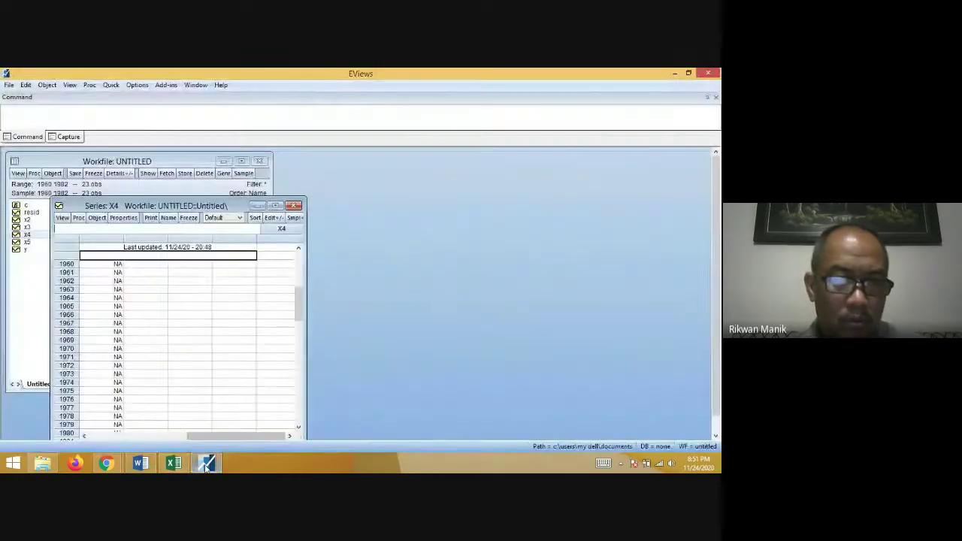
pyautogui.click(107, 263)
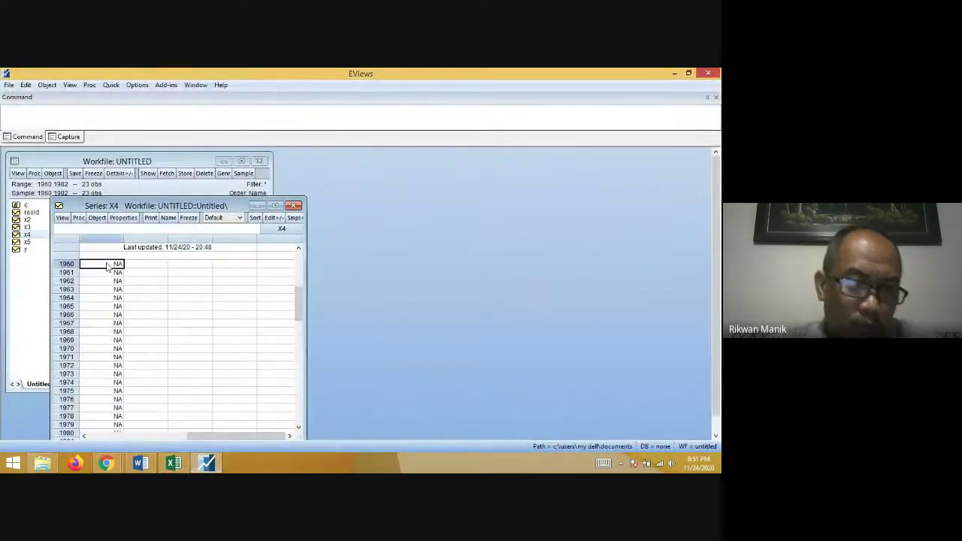
pyautogui.hotkey('ctrl', 'v')
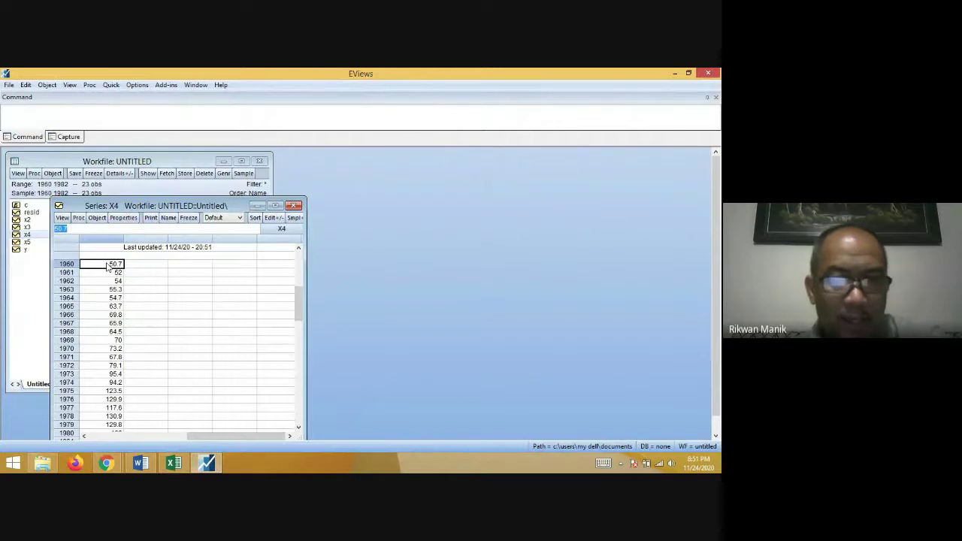
pyautogui.scroll(-1, 131, 348)
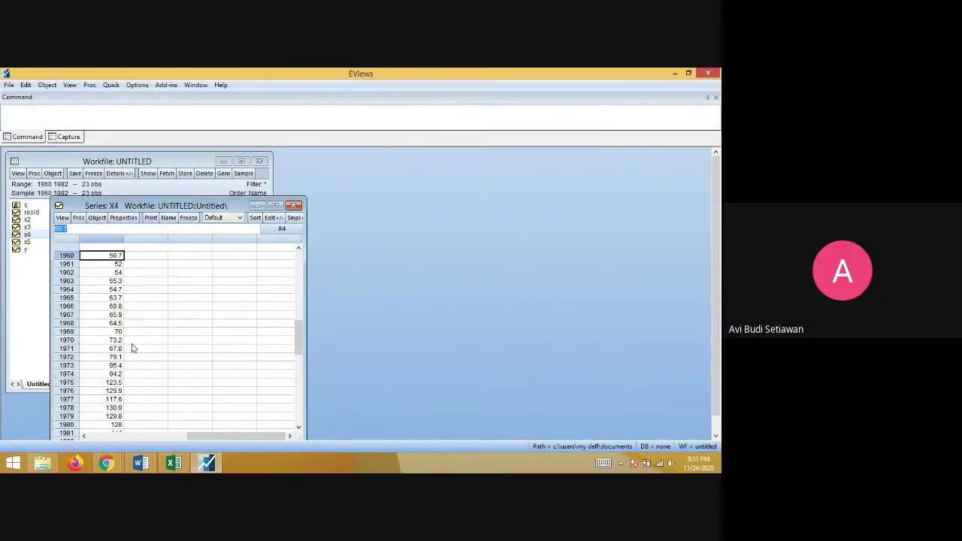
pyautogui.click(293, 206)
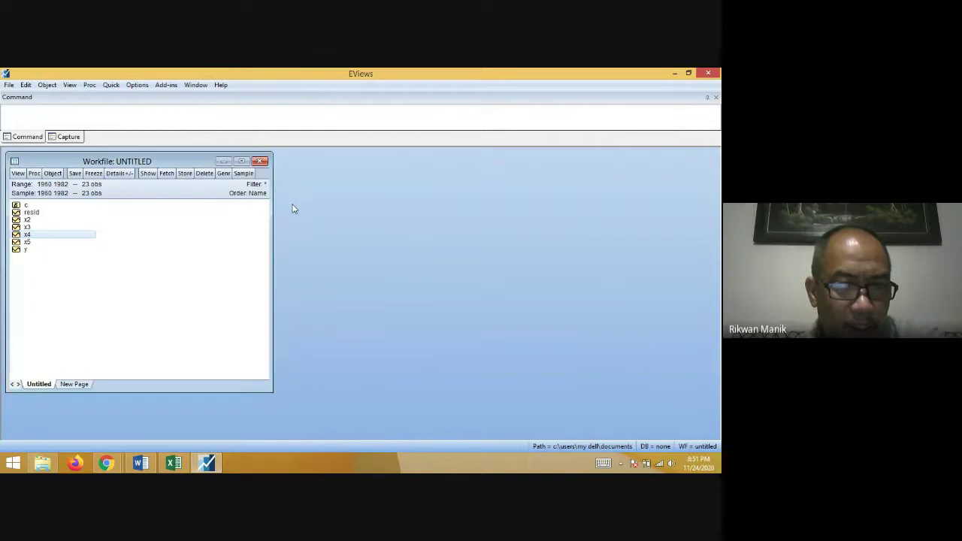
# Step: Reopen the X3 and X2 series to examine the pasted values against the Excel data
pyautogui.doubleClick(28, 228)
pyautogui.doubleClick(27, 219)
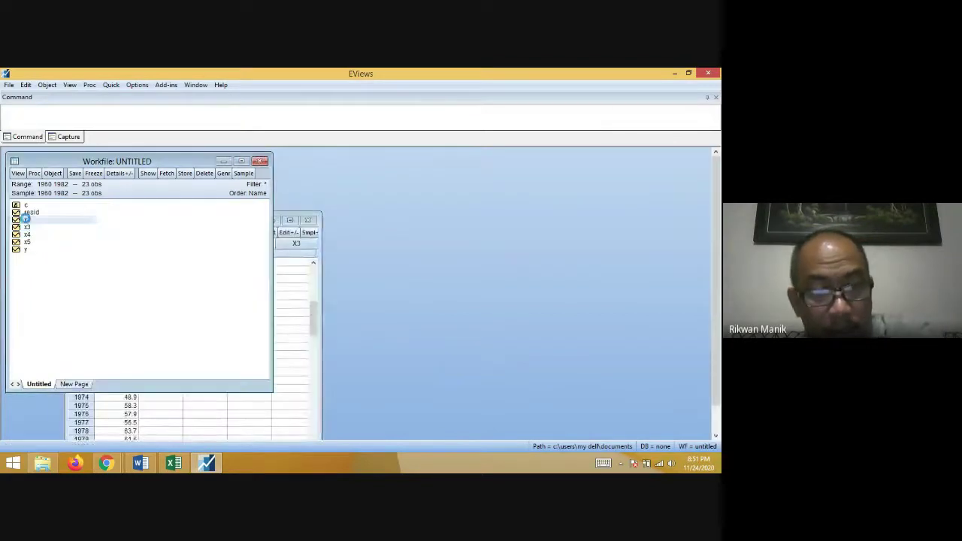
pyautogui.scroll(-1, 133, 316)
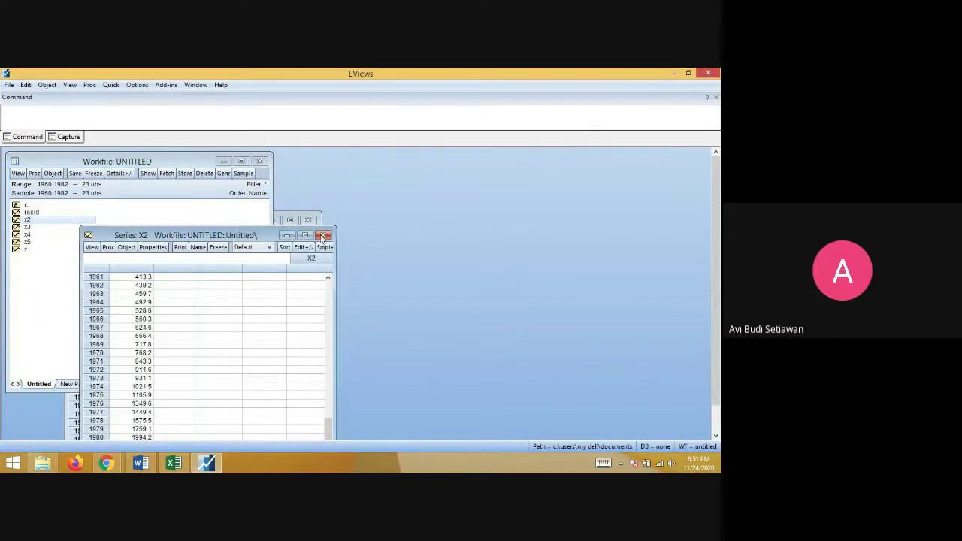
pyautogui.click(174, 462)
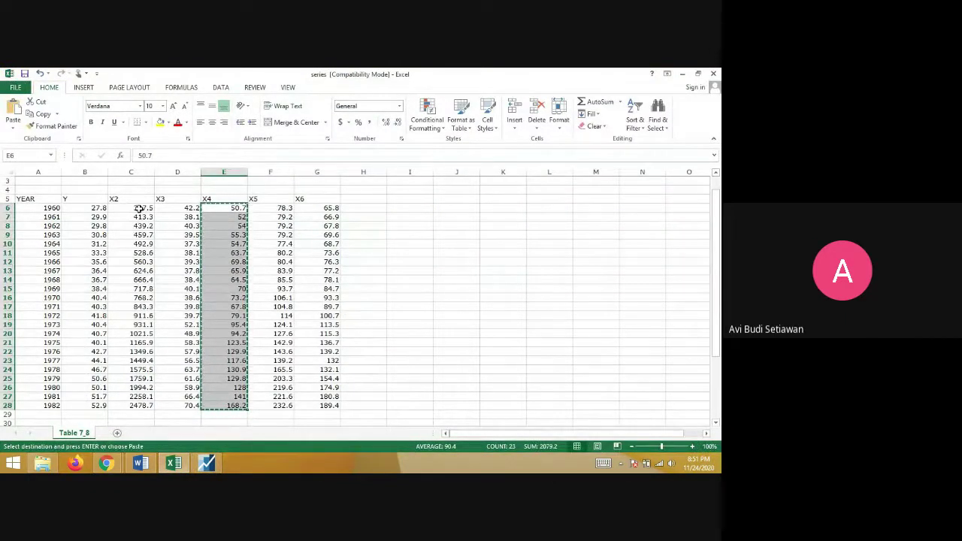
# Step: Switch to the Google Meet window and stop presenting the screen
pyautogui.moveTo(111, 464)
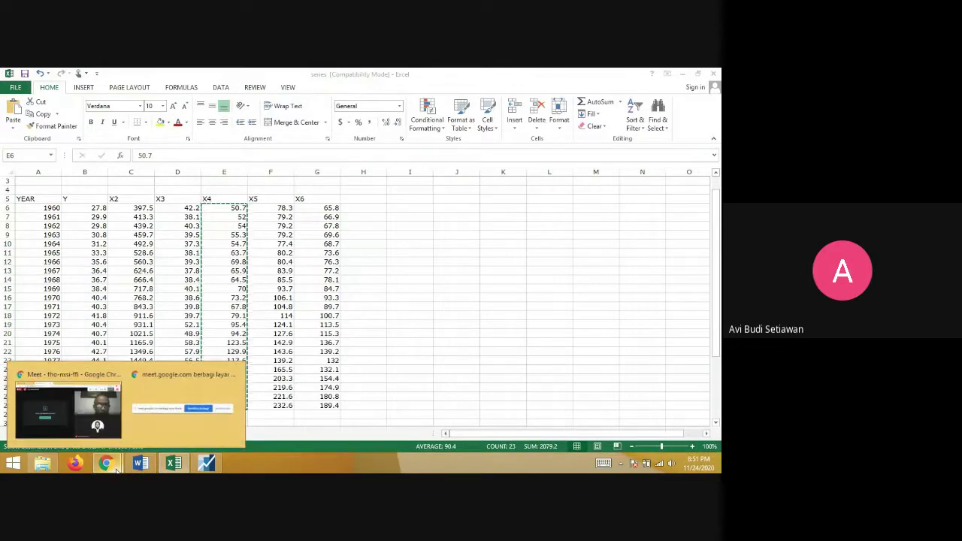
pyautogui.click(72, 425)
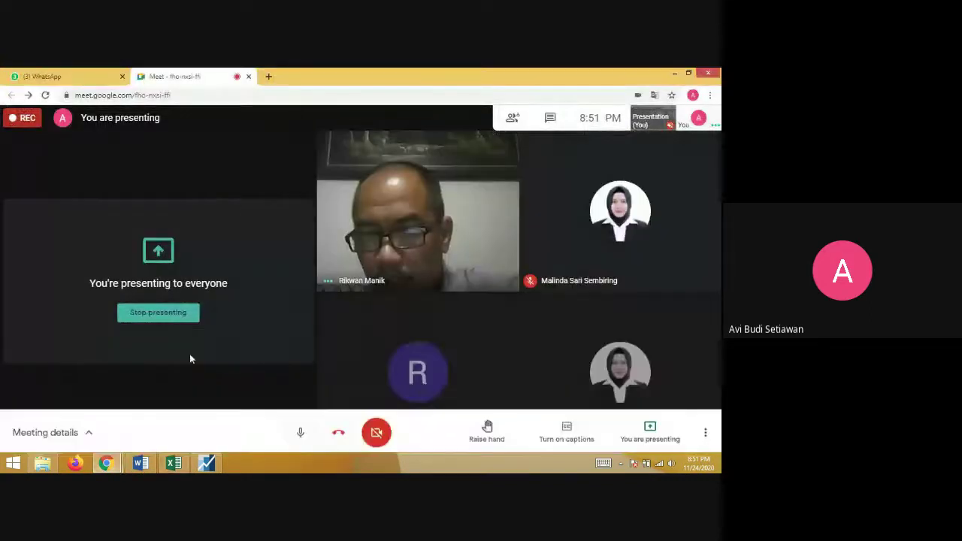
pyautogui.click(167, 315)
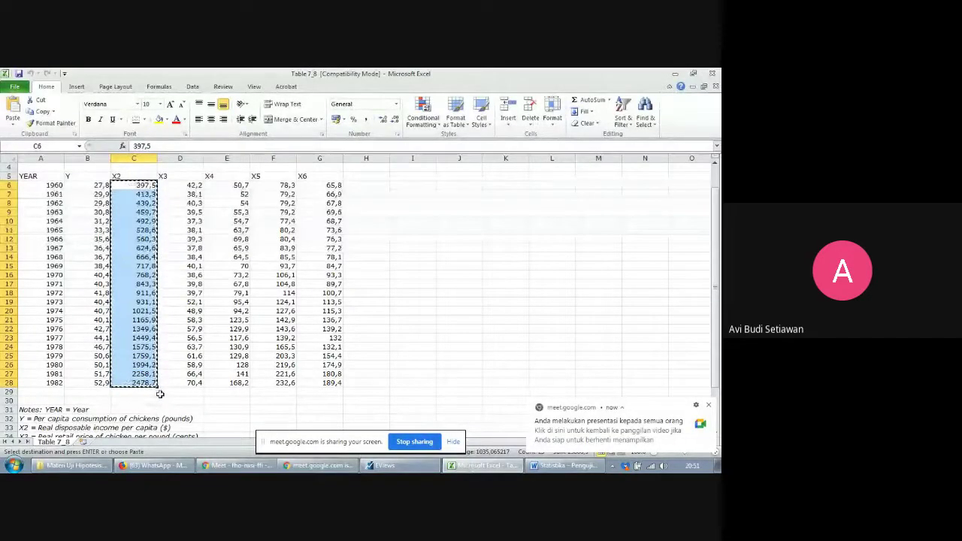
# Step: Paste the Excel X2 values for 1960 to 1982, cells C6 to C28, into the EViews X2 series from 1960 onward and check the rows
pyautogui.moveTo(139, 185); pyautogui.dragTo(141, 381)
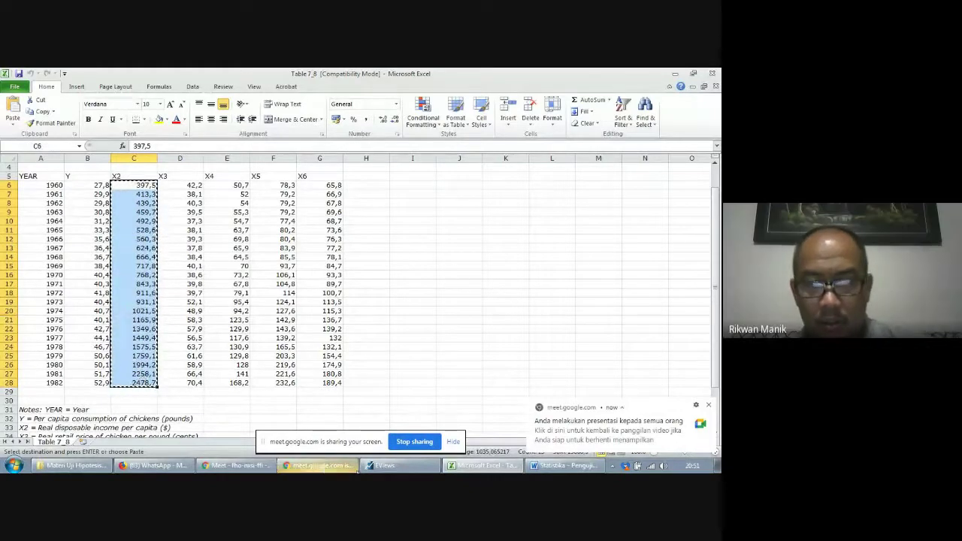
pyautogui.click(379, 466)
pyautogui.scroll(2, 120, 279)
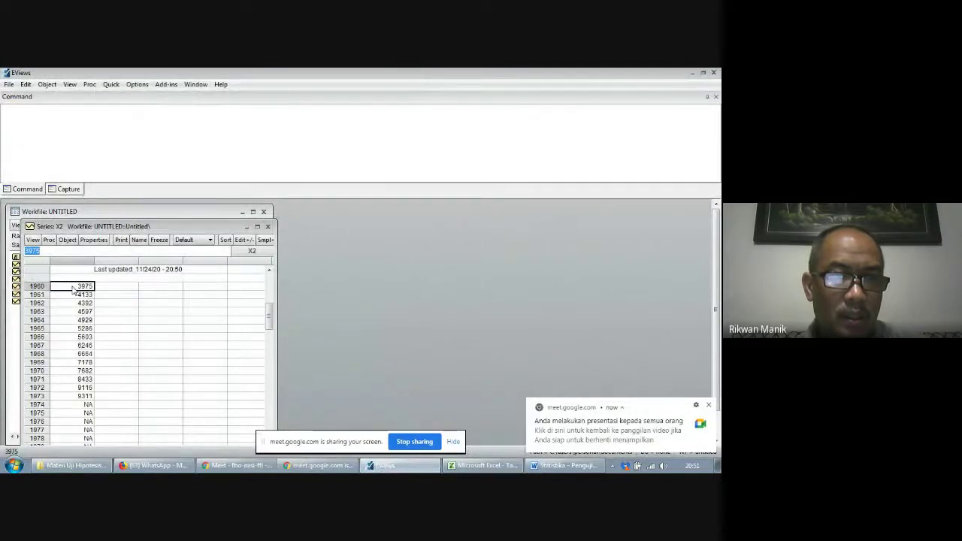
pyautogui.rightClick(78, 290)
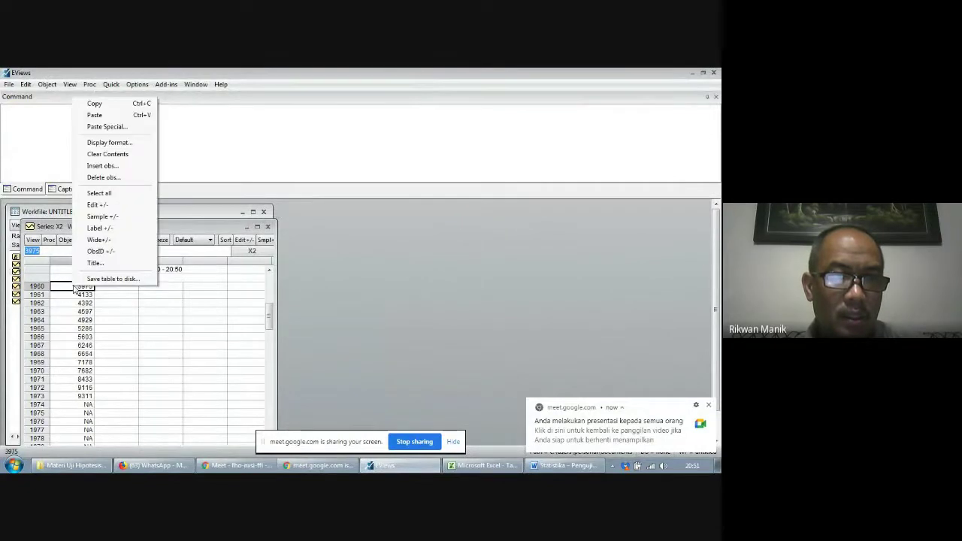
pyautogui.click(95, 115)
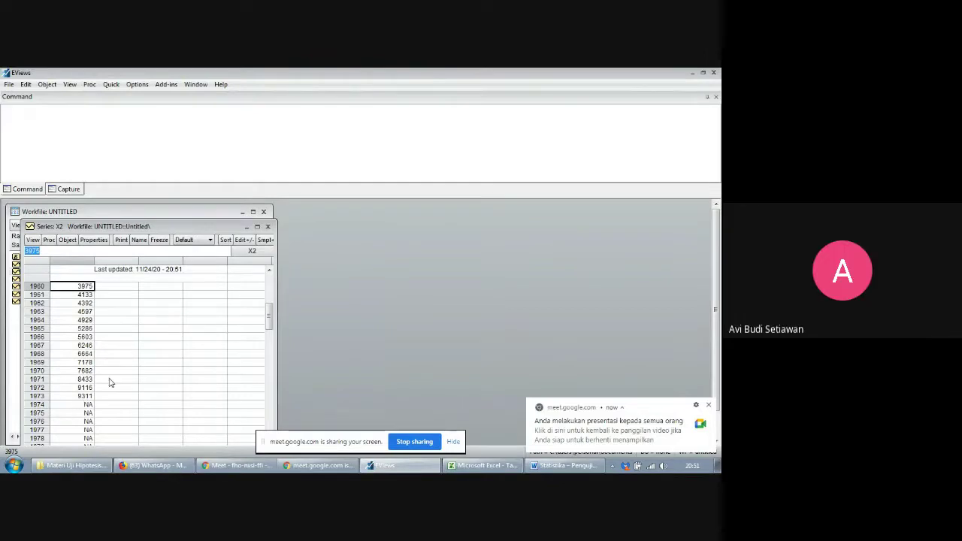
pyautogui.click(243, 242)
pyautogui.click(242, 242)
pyautogui.scroll(-1, 164, 374)
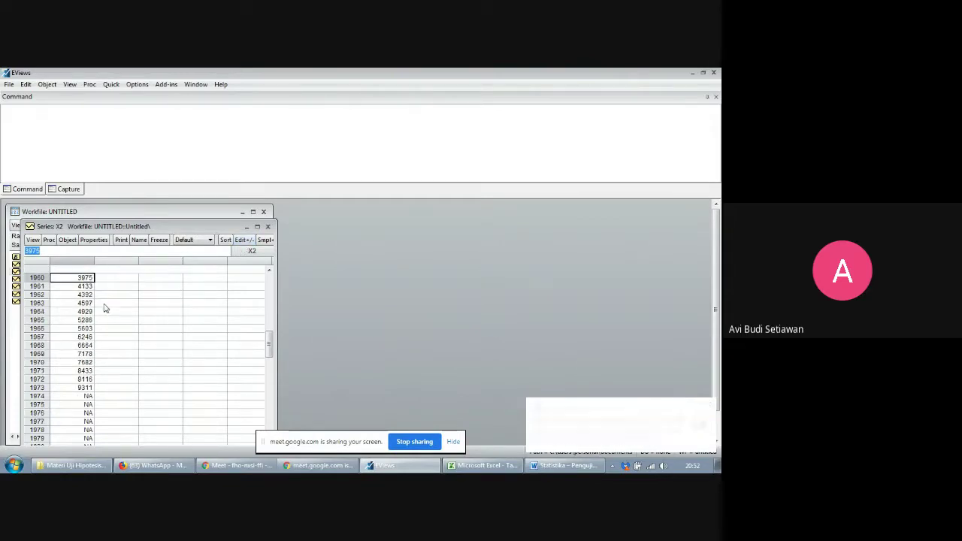
# Step: Switch to the Excel data and copy the X2 values for 1972 to 1982, cells C18 to C28
pyautogui.click(369, 465)
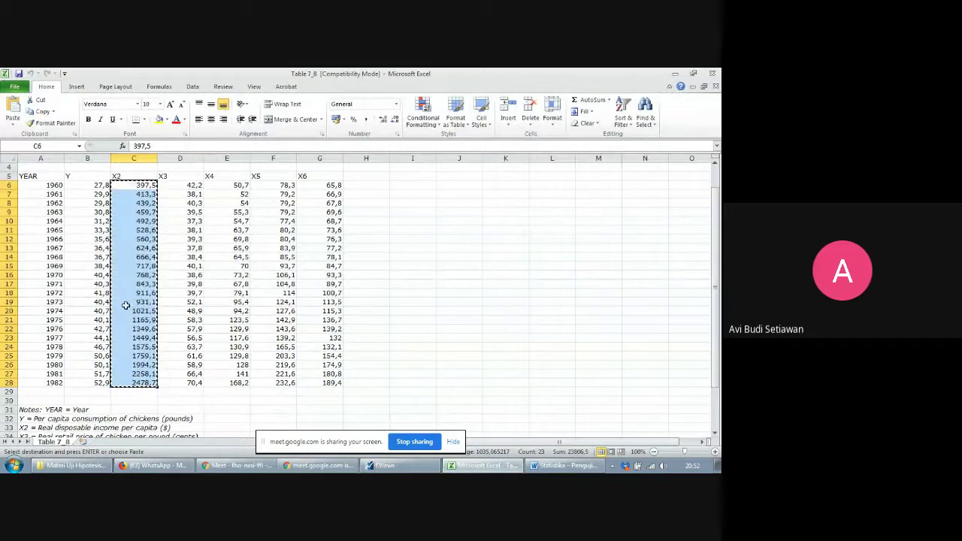
pyautogui.click(167, 318)
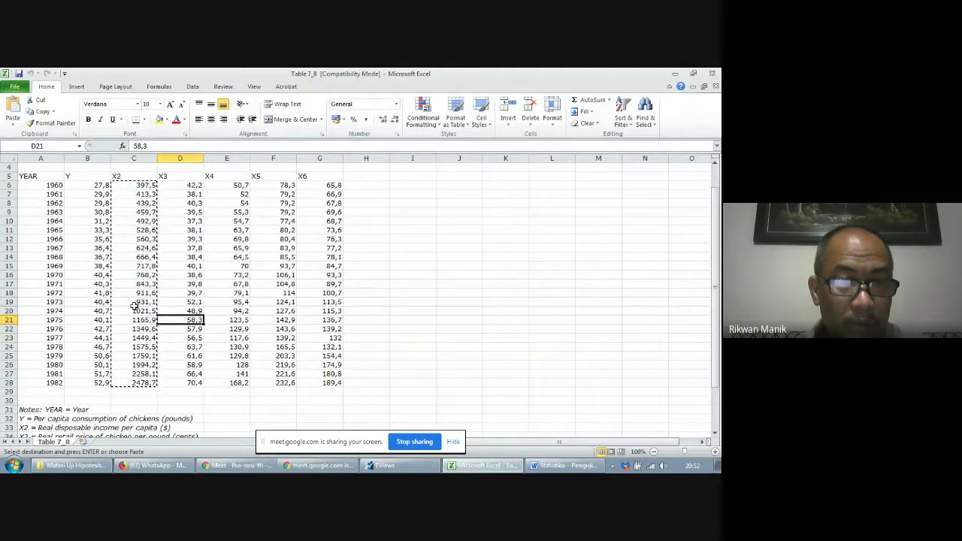
pyautogui.moveTo(135, 296); pyautogui.dragTo(145, 378)
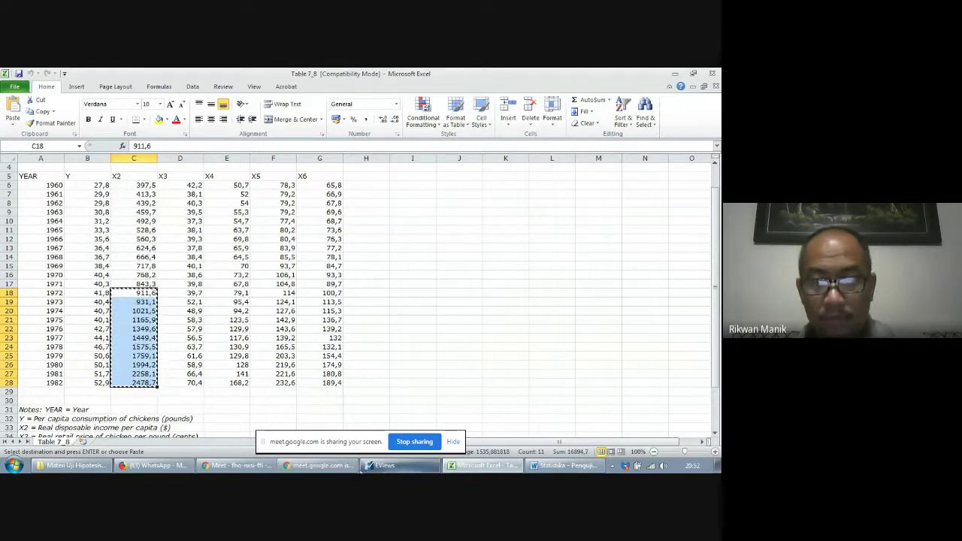
pyautogui.hotkey('ctrl', 'c')
# Step: Try to paste the copied Excel X2 values into the EViews X2 series from 1973 onward and maximize the series window to check the rows
pyautogui.hotkey('alt', 'Tab')
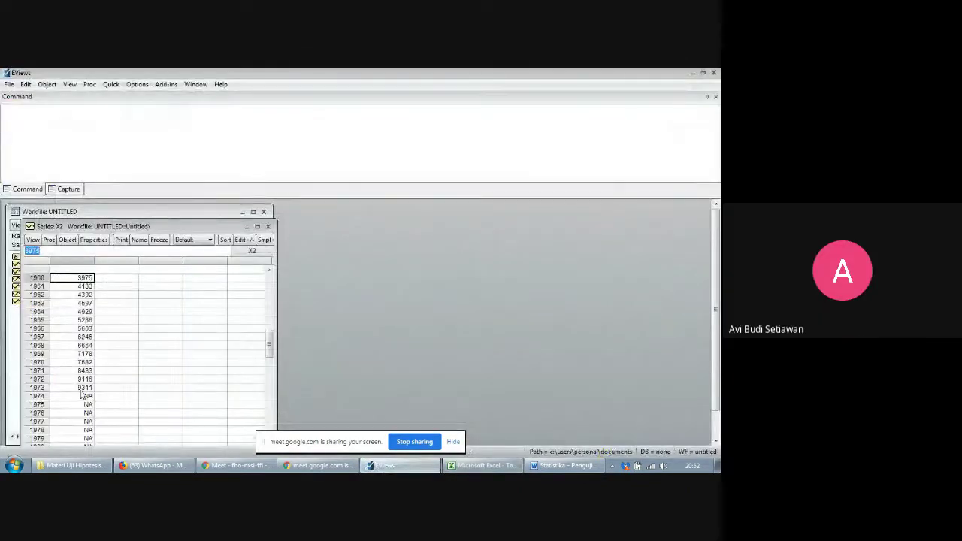
pyautogui.click(80, 389)
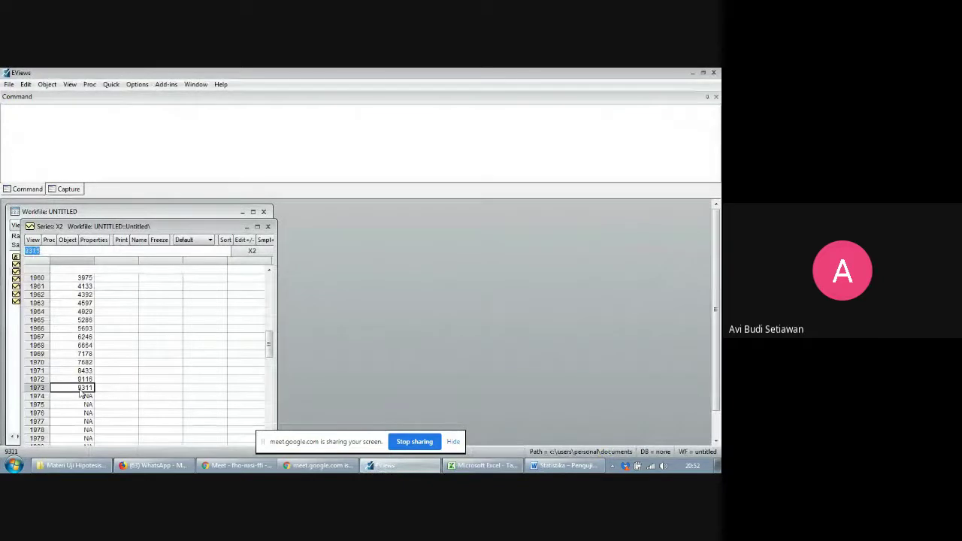
pyautogui.click(238, 241)
pyautogui.click(239, 241)
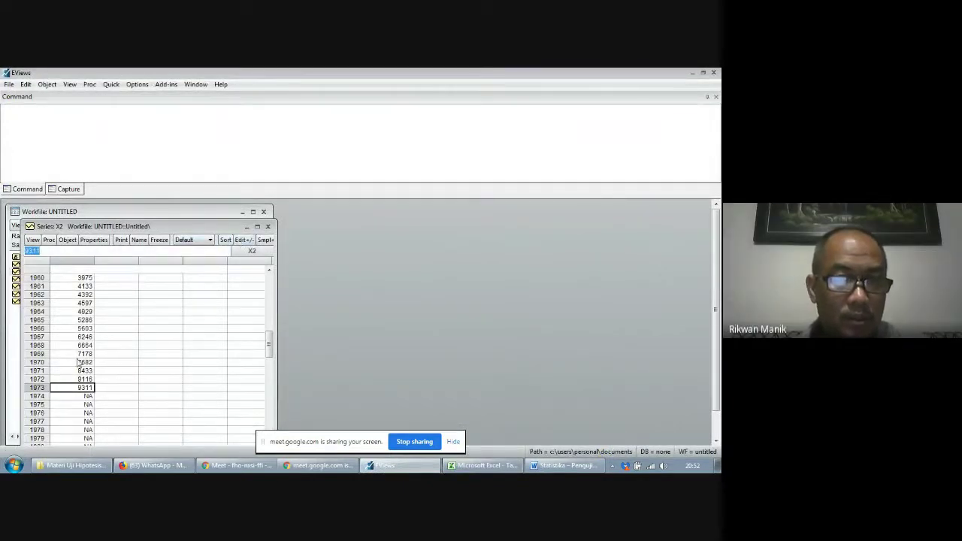
pyautogui.rightClick(71, 388)
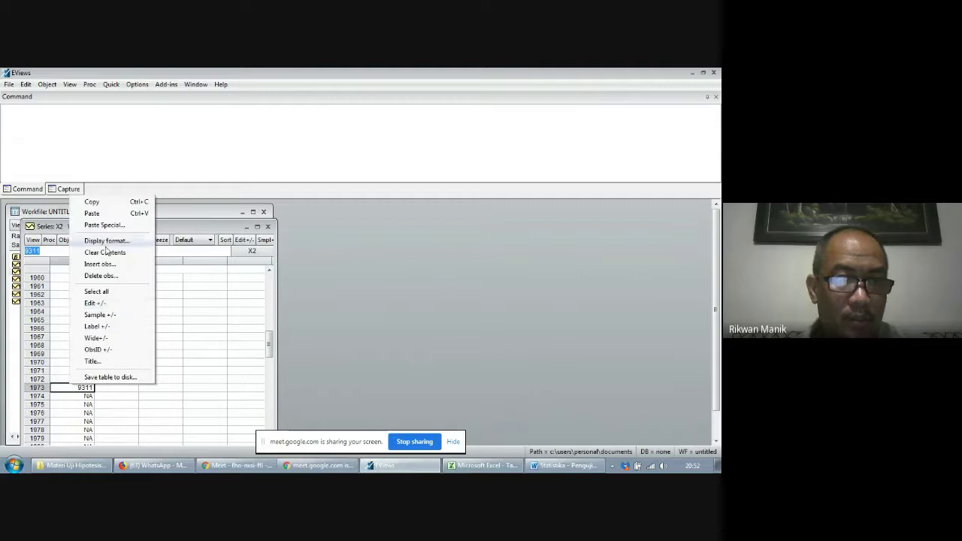
pyautogui.click(103, 216)
pyautogui.scroll(-1, 124, 376)
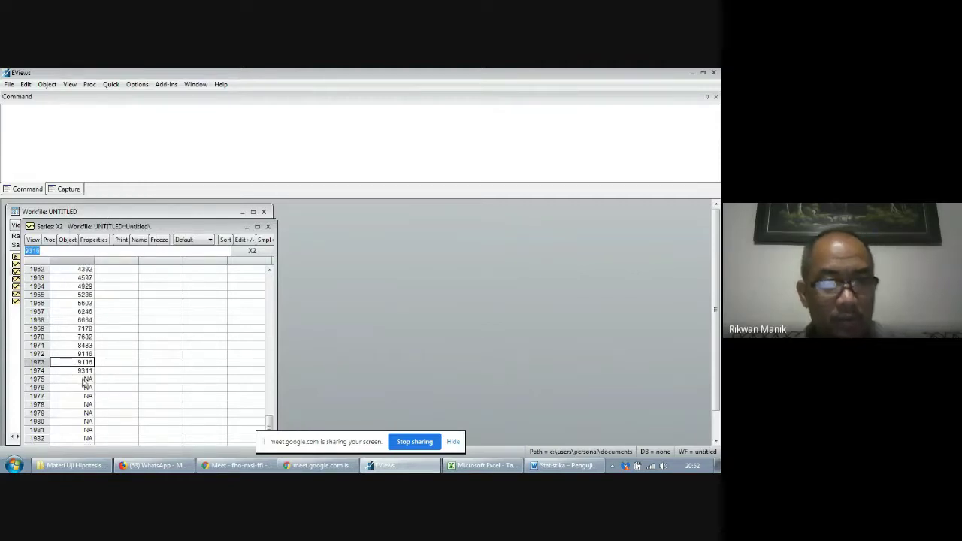
pyautogui.scroll(1, 127, 389)
pyautogui.scroll(-1, 127, 395)
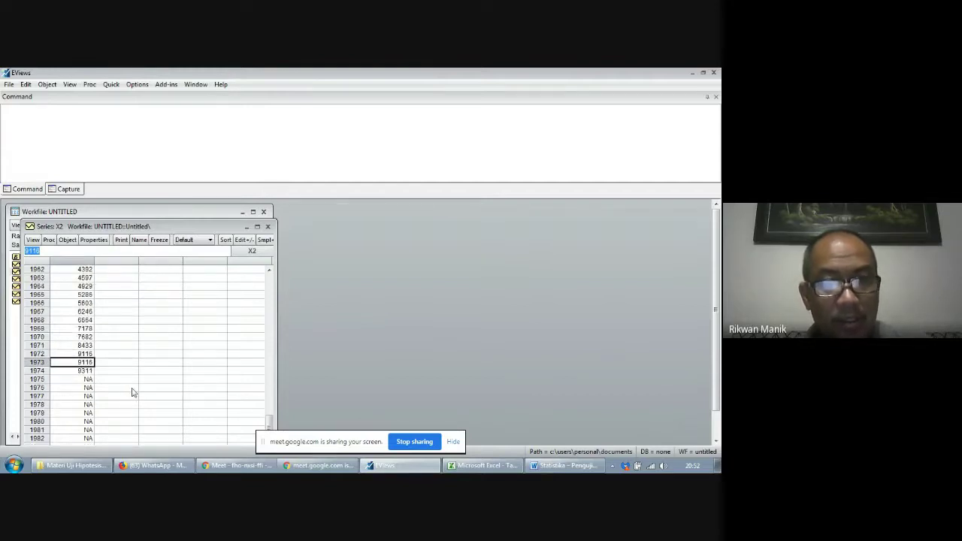
pyautogui.click(257, 227)
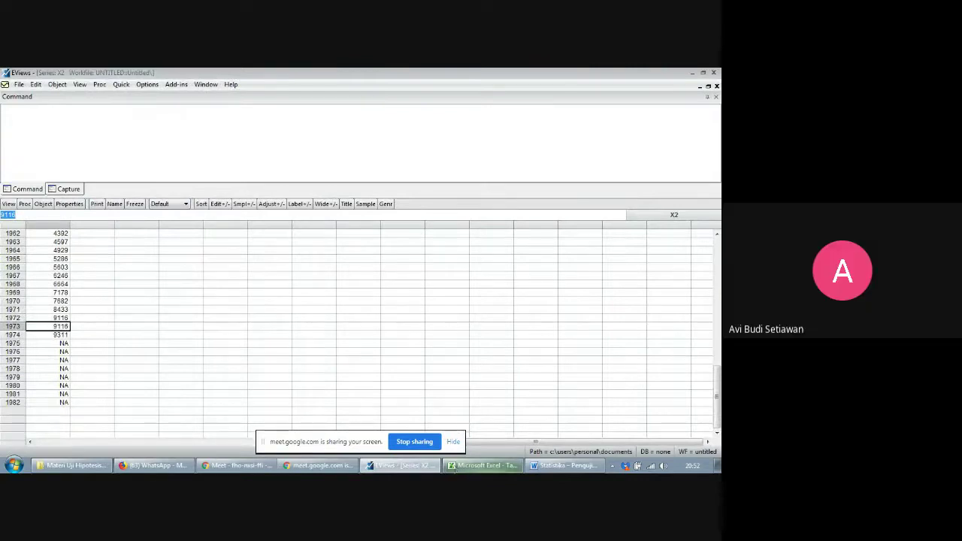
# Step: Switch to the Excel data and change the 1960 X2 value in cell C6 to 397.5 with a decimal point
pyautogui.click(480, 466)
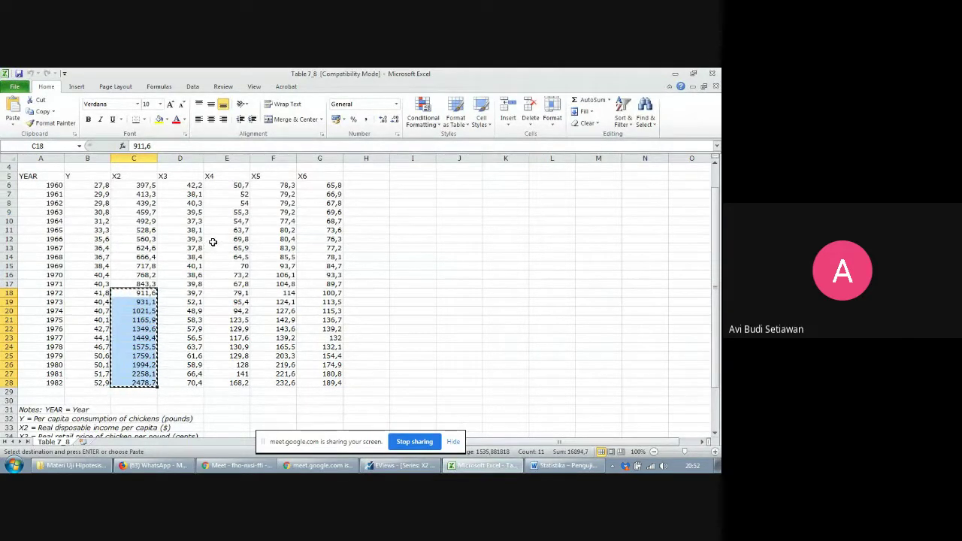
pyautogui.click(141, 184)
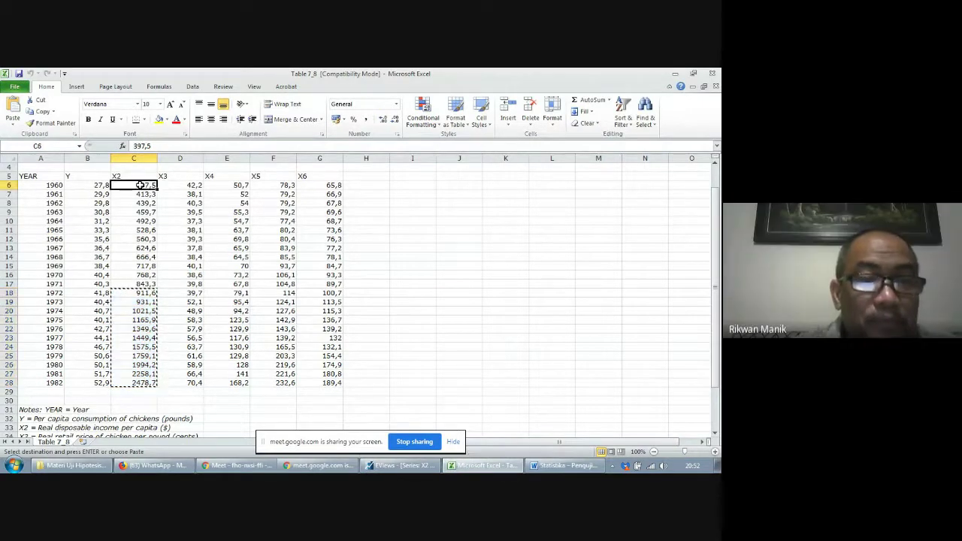
pyautogui.click(150, 146)
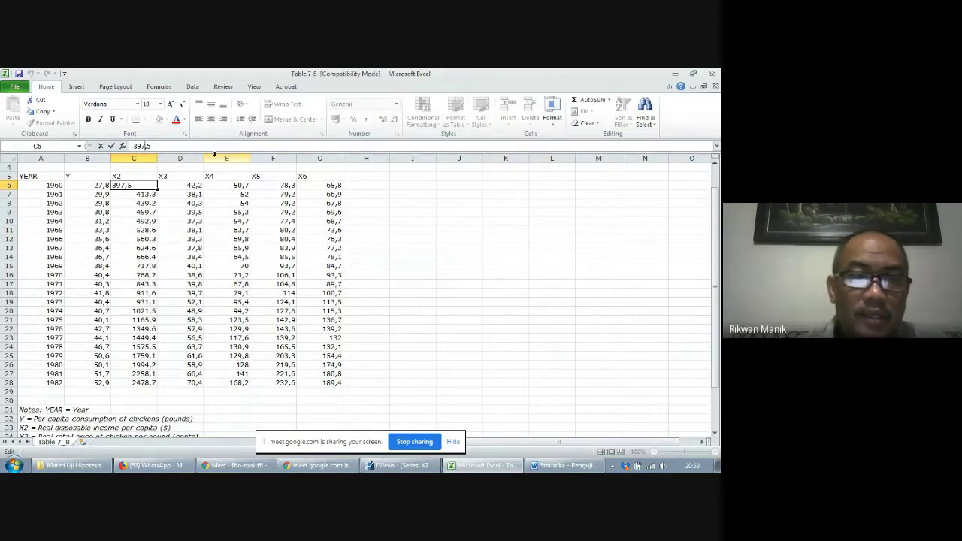
pyautogui.press('BackSpace')
pyautogui.write('.')
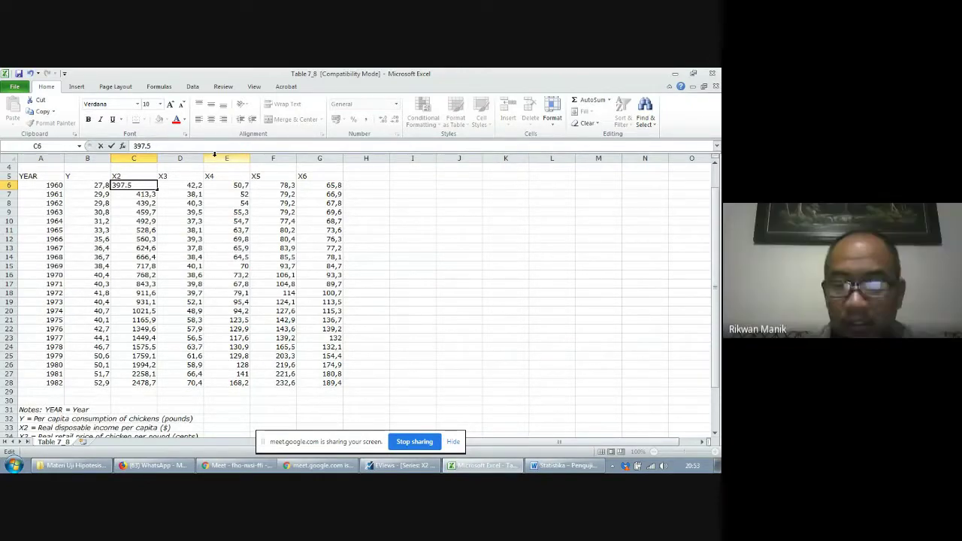
pyautogui.press('Return')
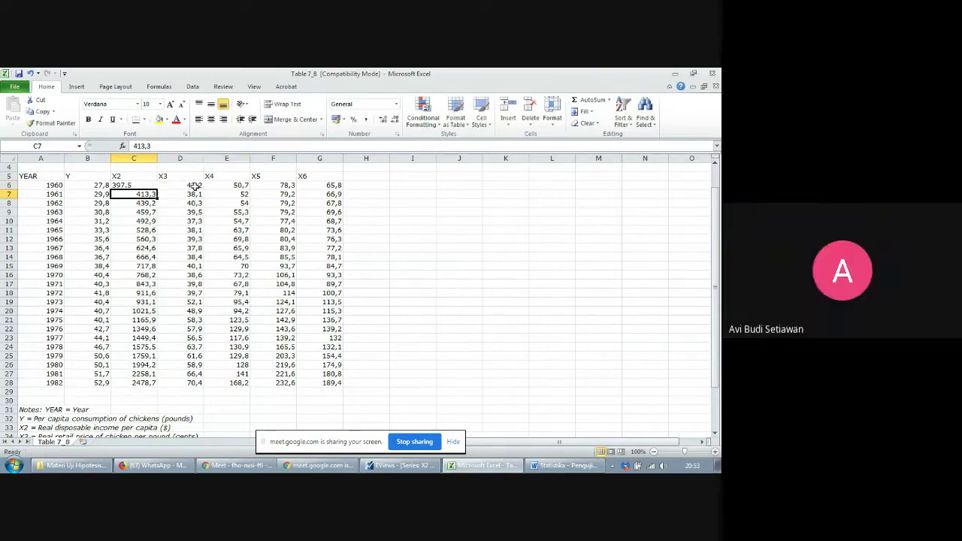
# Step: Change the 1961 X2 value in cell C7 to 413.3 with a decimal point
pyautogui.click(121, 185)
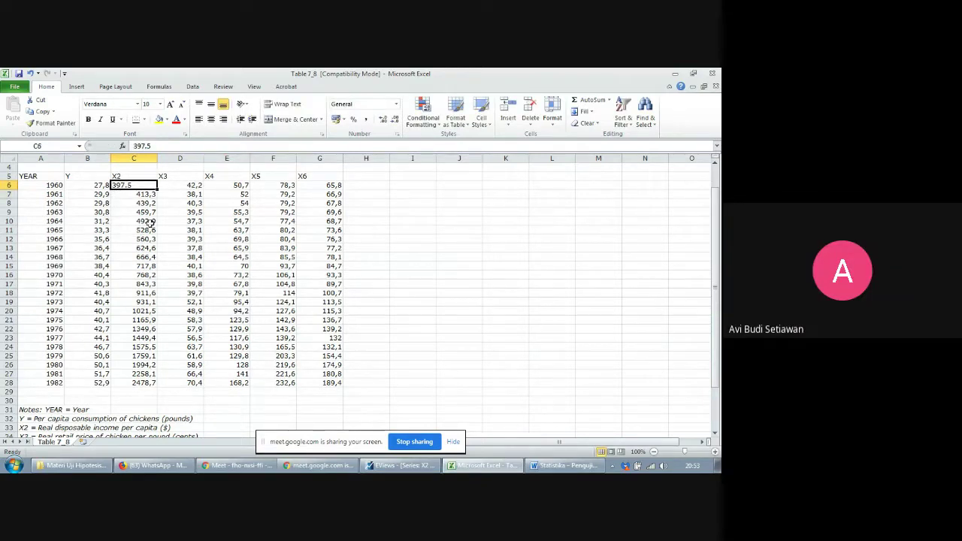
pyautogui.click(142, 194)
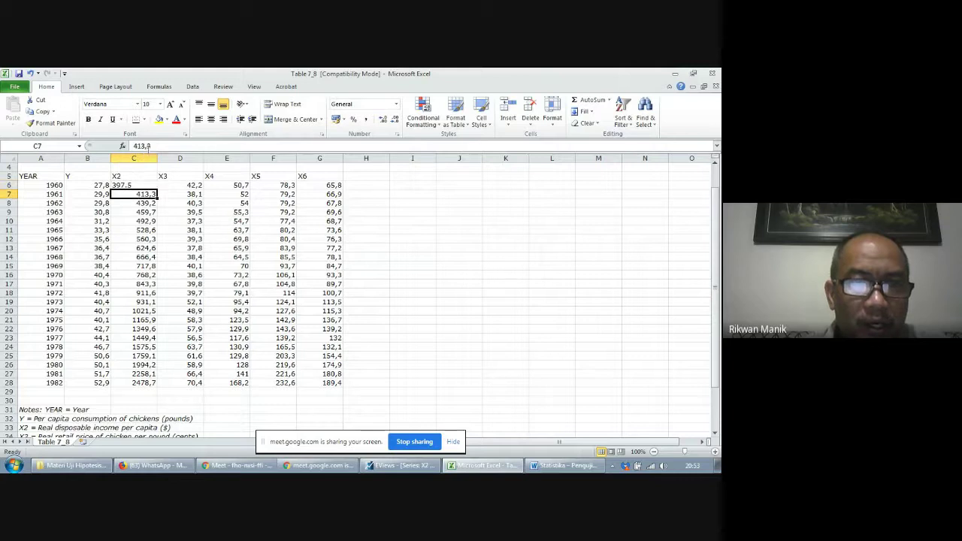
pyautogui.click(177, 147)
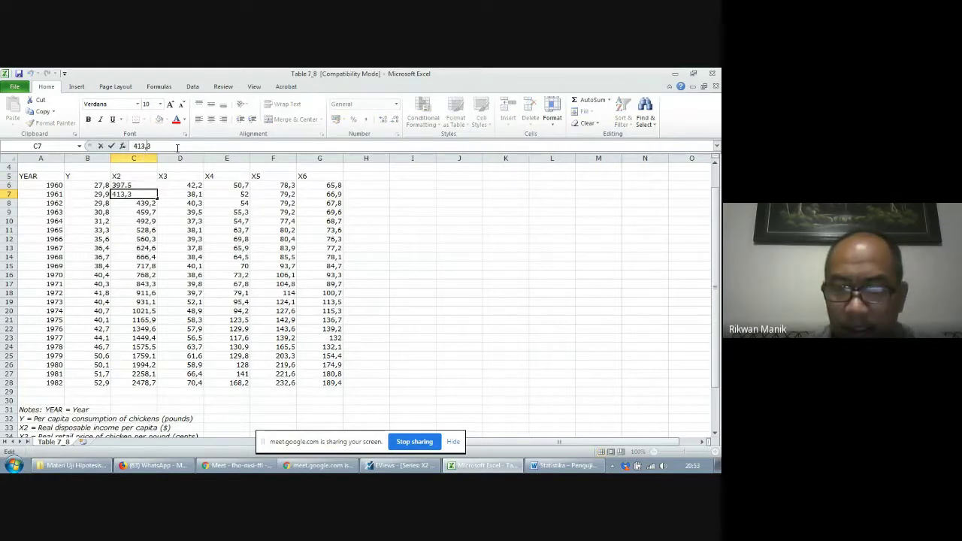
pyautogui.press('BackSpace')
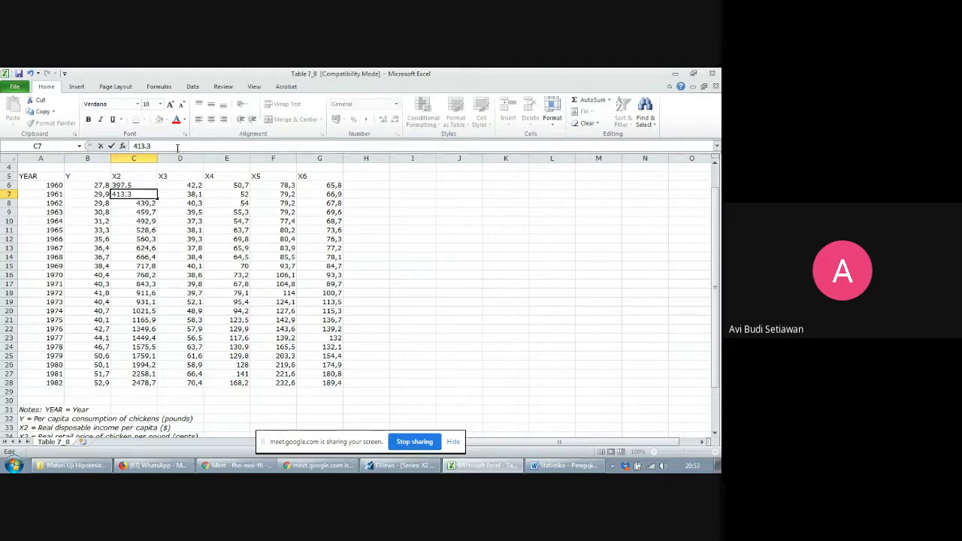
pyautogui.write('.')
pyautogui.click(459, 283)
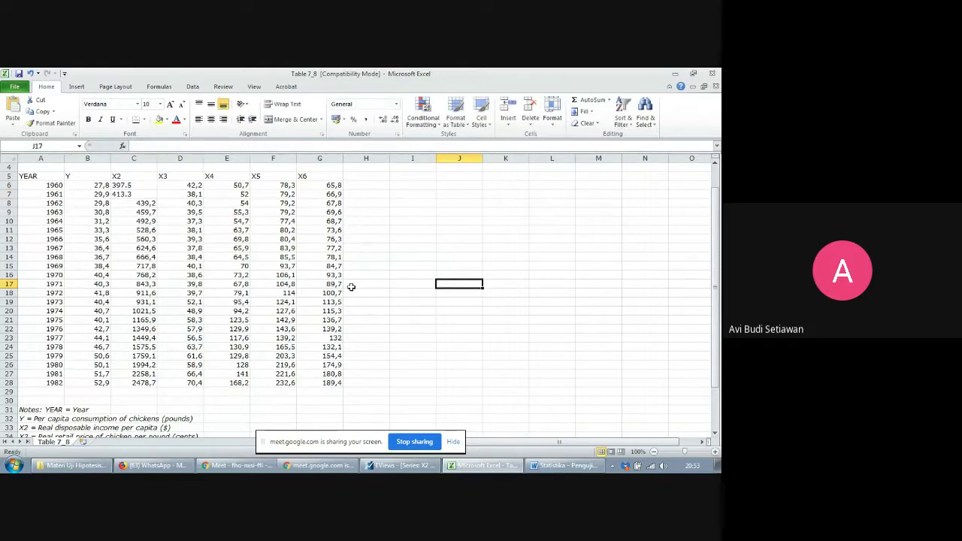
# Step: Copy cells C6 to C7 from Excel, paste them into the EViews X2 series from 1960 onward and check the rows
pyautogui.moveTo(120, 184); pyautogui.dragTo(129, 192)
pyautogui.hotkey('ctrl', 'c')
pyautogui.click(383, 465)
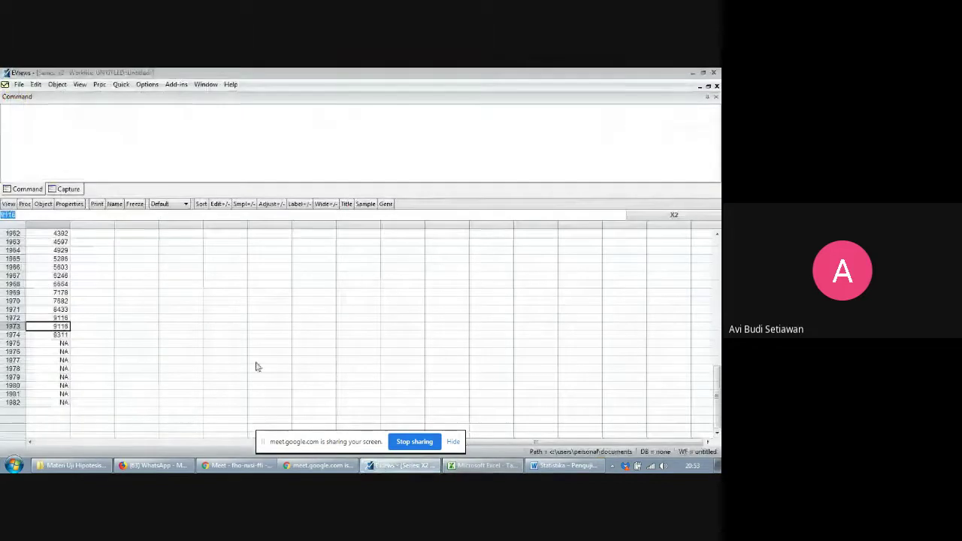
pyautogui.scroll(1, 88, 273)
pyautogui.click(46, 260)
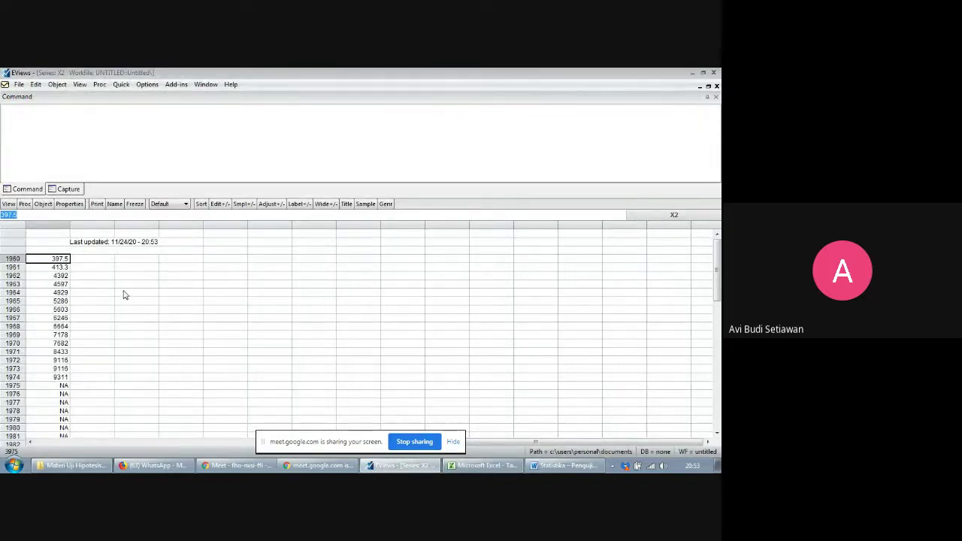
pyautogui.click(64, 269)
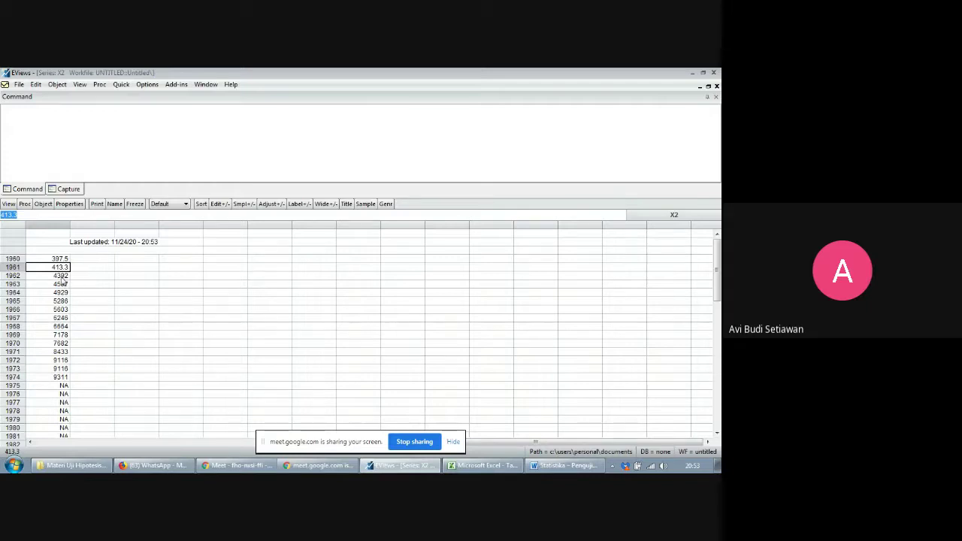
pyautogui.click(64, 277)
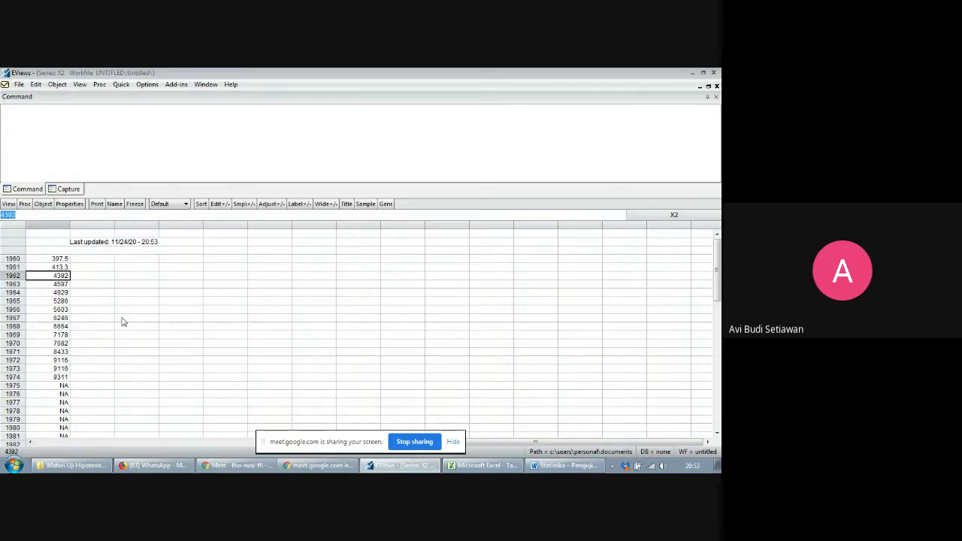
# Step: Switch to the Excel data and open the 1962 X2 value in cell C8 for editing
pyautogui.click(492, 466)
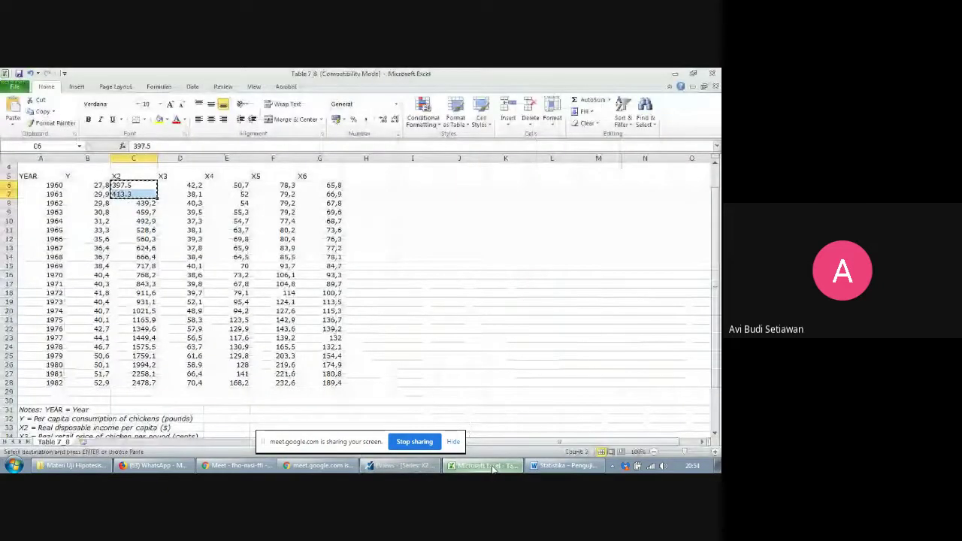
pyautogui.click(135, 203)
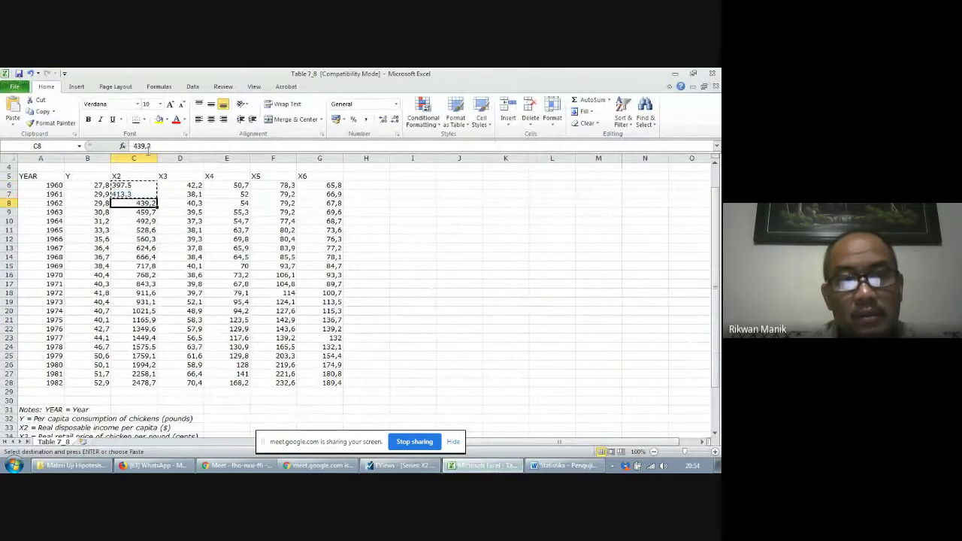
pyautogui.click(181, 145)
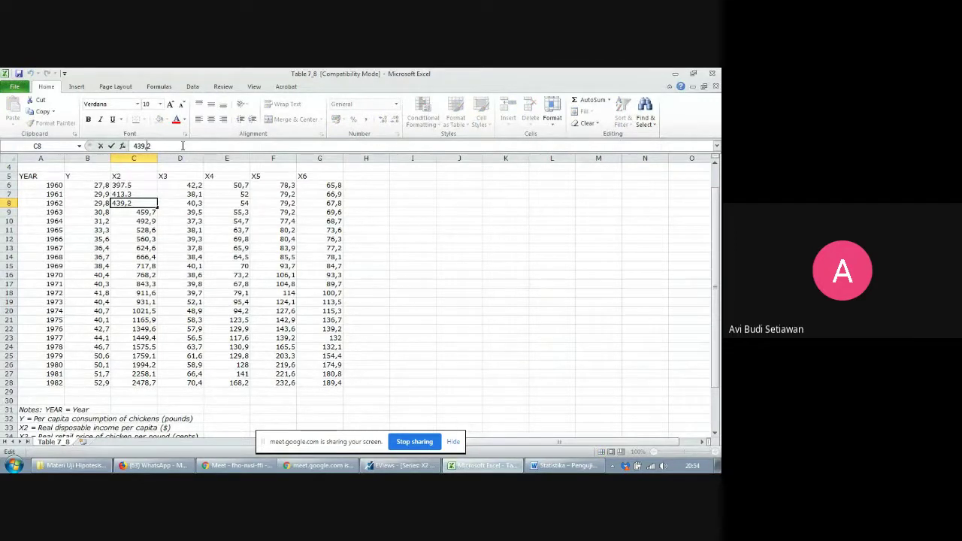
pyautogui.click(413, 283)
pyautogui.moveTo(124, 203); pyautogui.dragTo(128, 376)
# Step: Replace every comma with a decimal point in the Y to X6 data, cells B6 to G28
pyautogui.moveTo(83, 185); pyautogui.dragTo(300, 381)
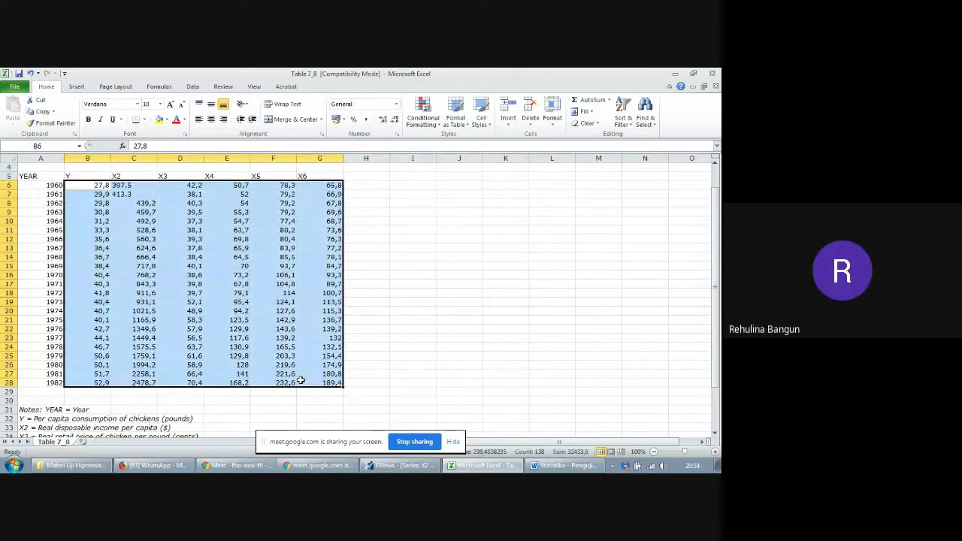
pyautogui.hotkey('ctrl', 'f')
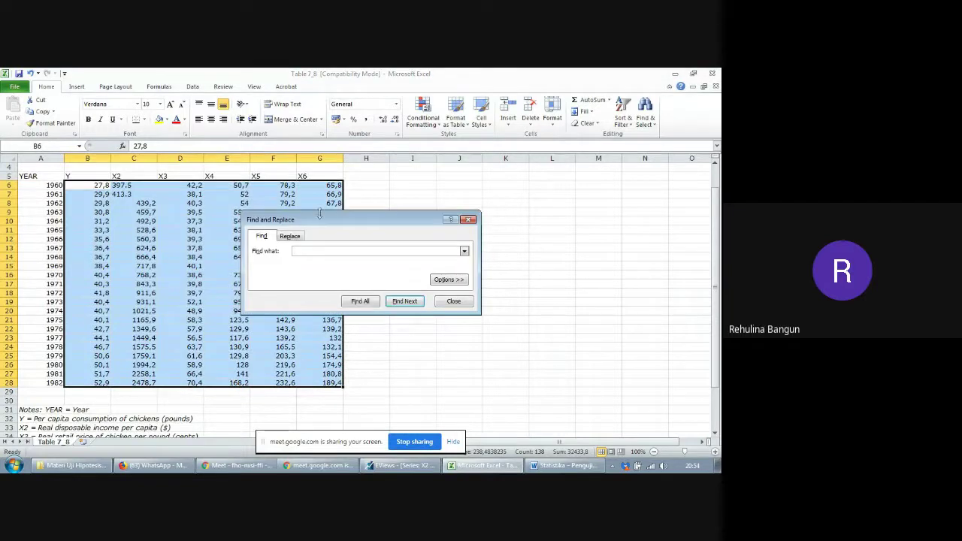
pyautogui.click(301, 238)
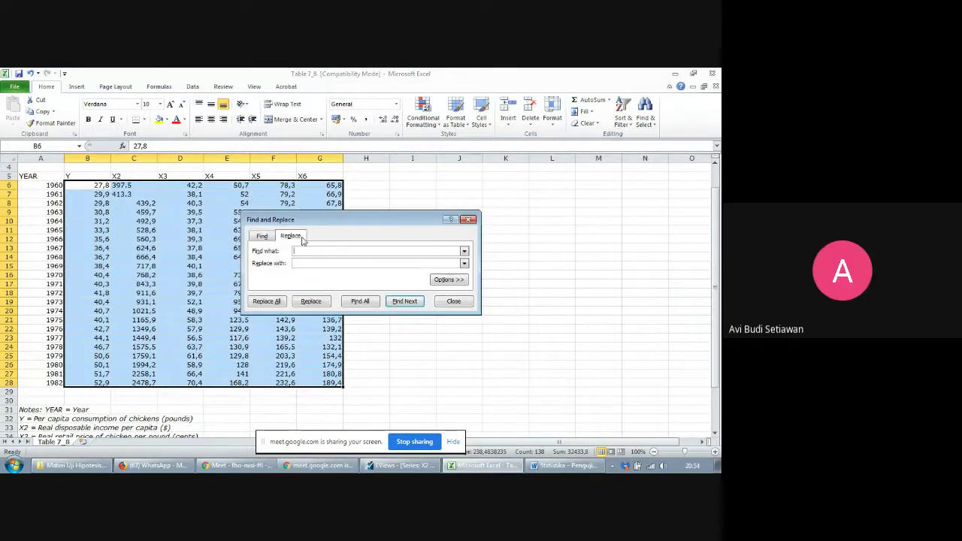
pyautogui.write(',')
pyautogui.click(353, 262)
pyautogui.write('.')
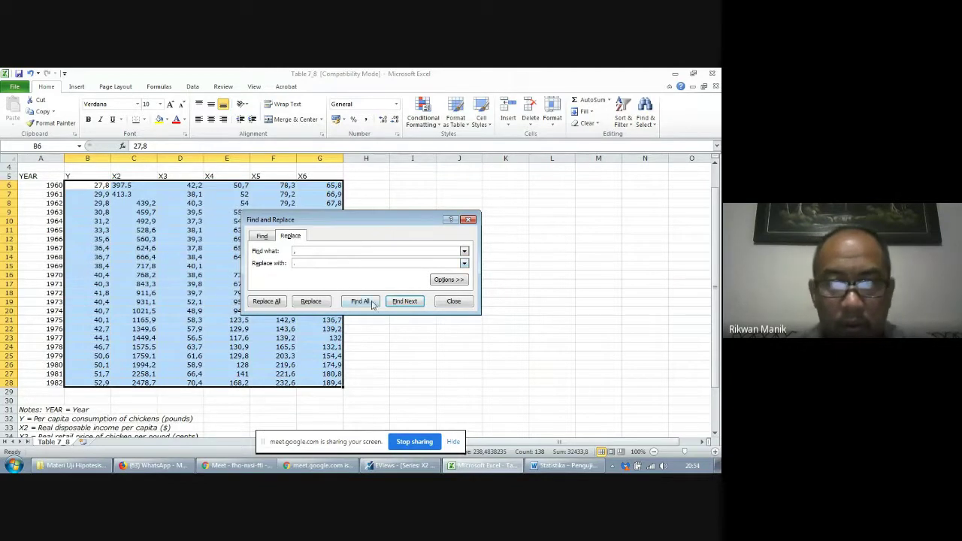
pyautogui.click(278, 304)
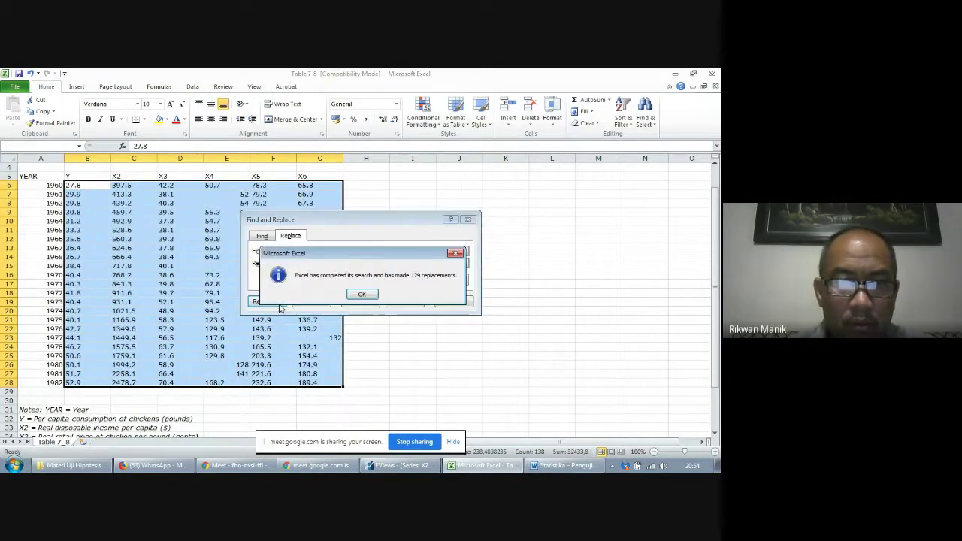
pyautogui.click(364, 294)
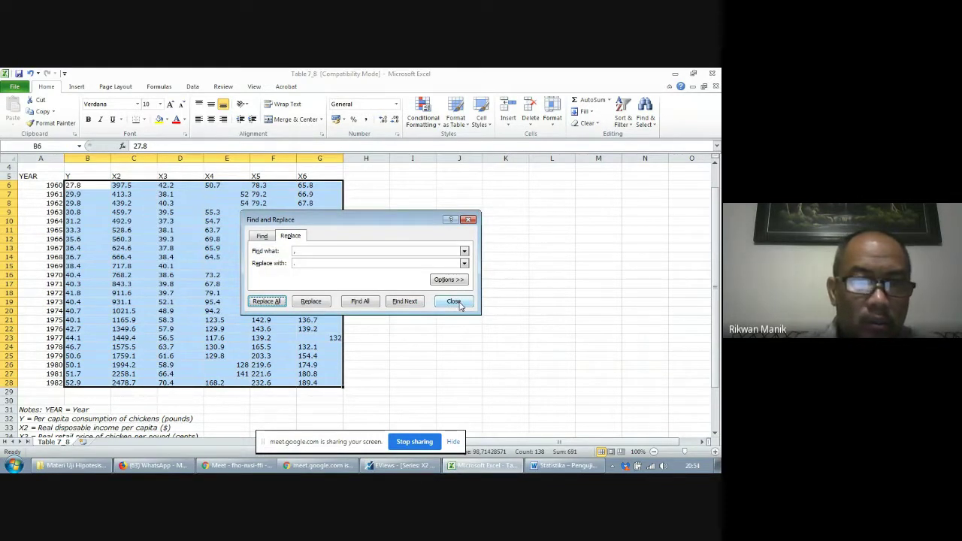
pyautogui.click(453, 301)
# Step: Copy the Excel X2 values in cells C6 to C28, paste them into the EViews X2 series from 1960 onward and check the rows
pyautogui.moveTo(126, 186); pyautogui.dragTo(119, 382)
pyautogui.hotkey('ctrl', 'c')
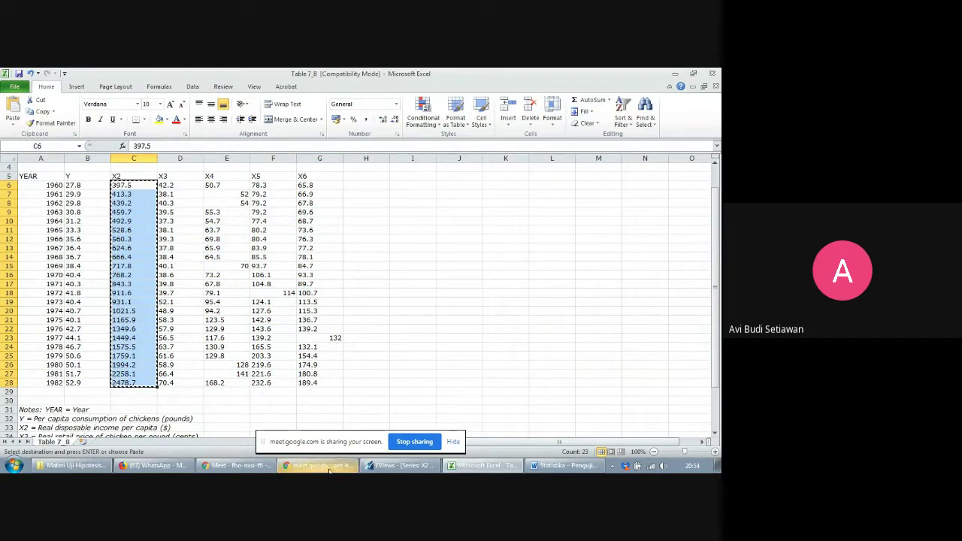
pyautogui.click(402, 465)
pyautogui.click(60, 259)
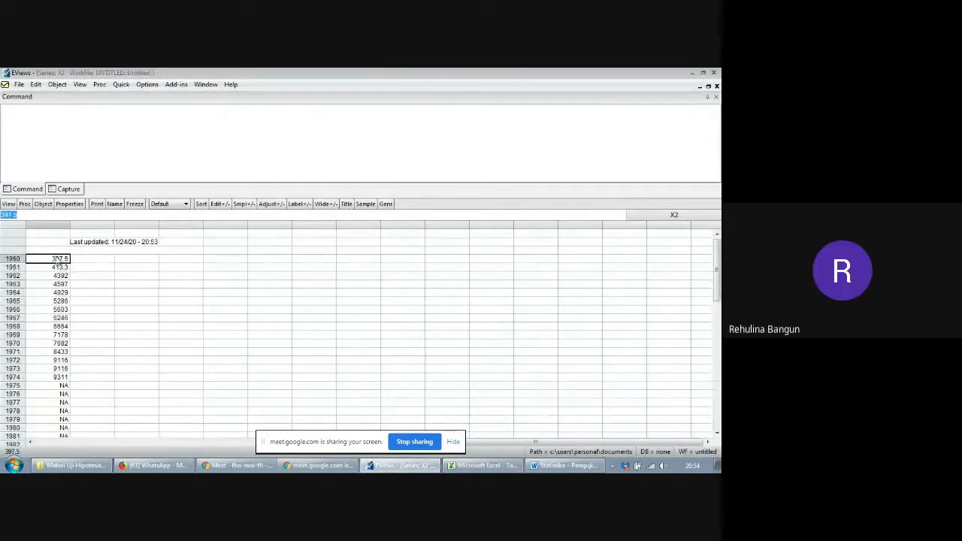
pyautogui.rightClick(66, 258)
pyautogui.click(79, 275)
pyautogui.scroll(-1, 235, 328)
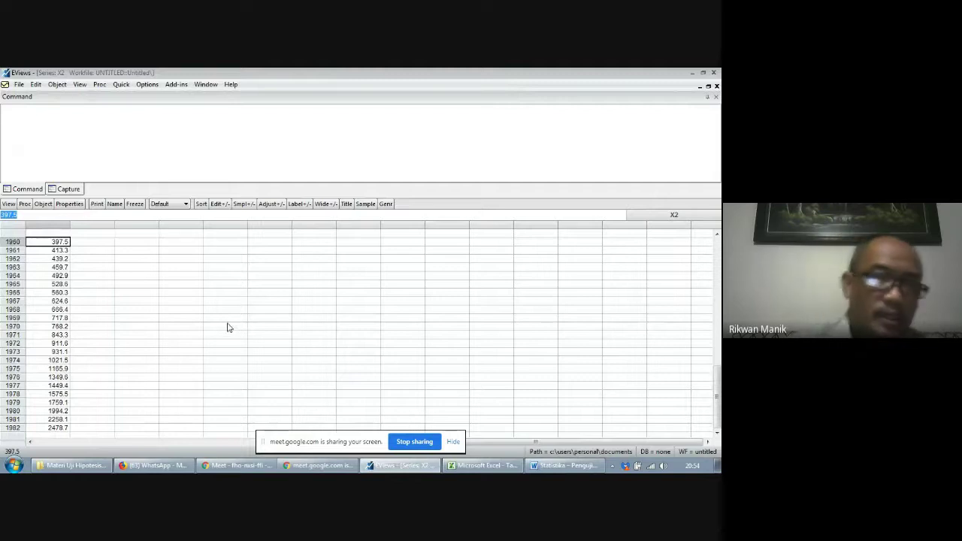
pyautogui.scroll(1, 220, 330)
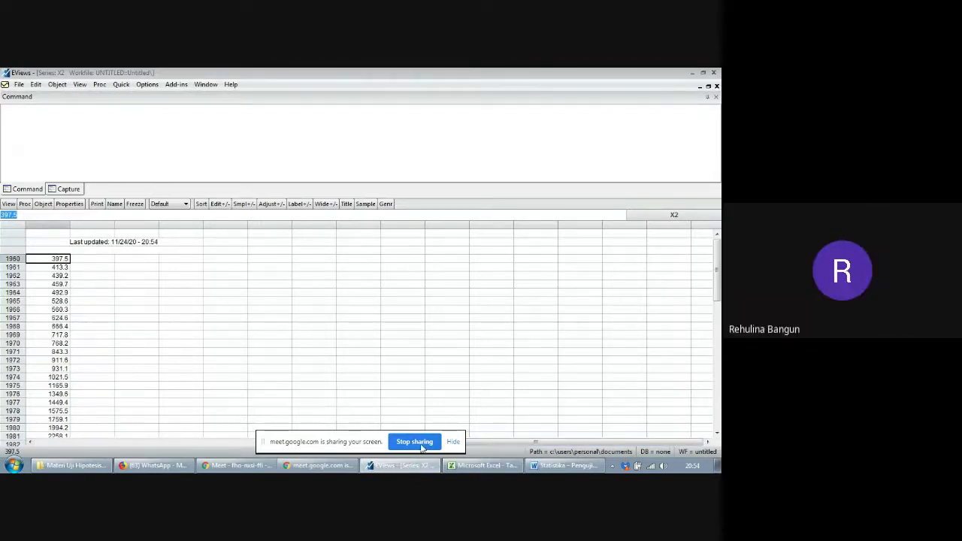
# Step: Stop sharing the screen in Google Meet
pyautogui.click(411, 442)
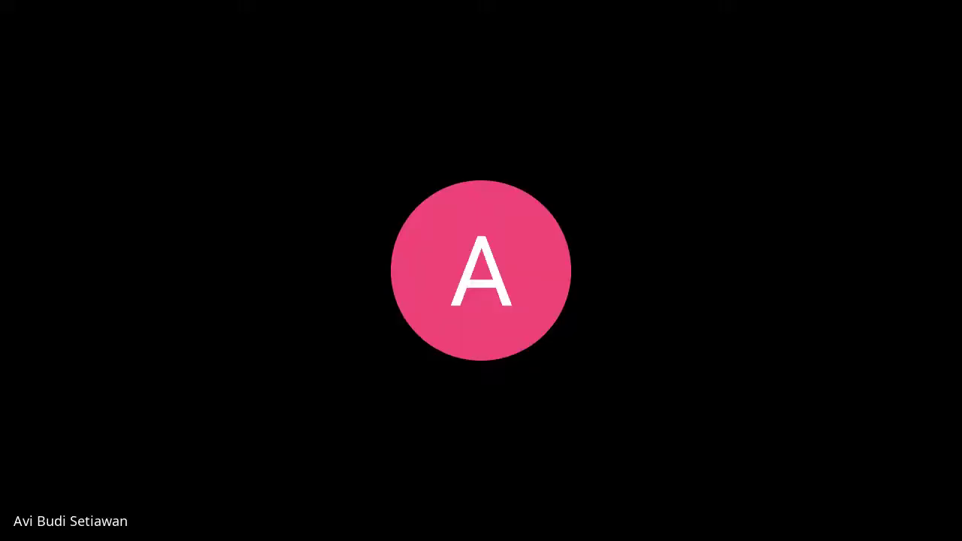
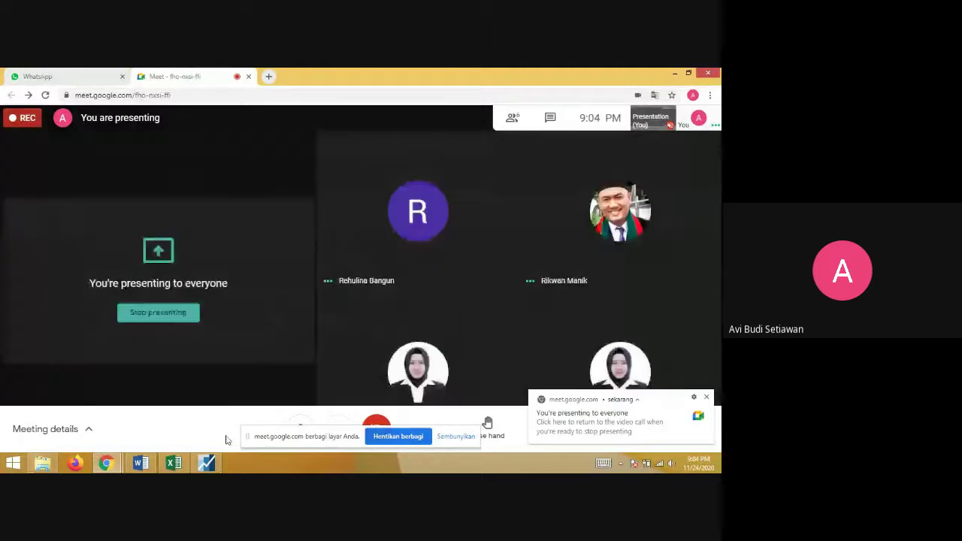
# Step: Switch to EViews and close the open series windows, including X5 and X3, keeping the LATIHAN E VIEWS workfile open
pyautogui.click(210, 462)
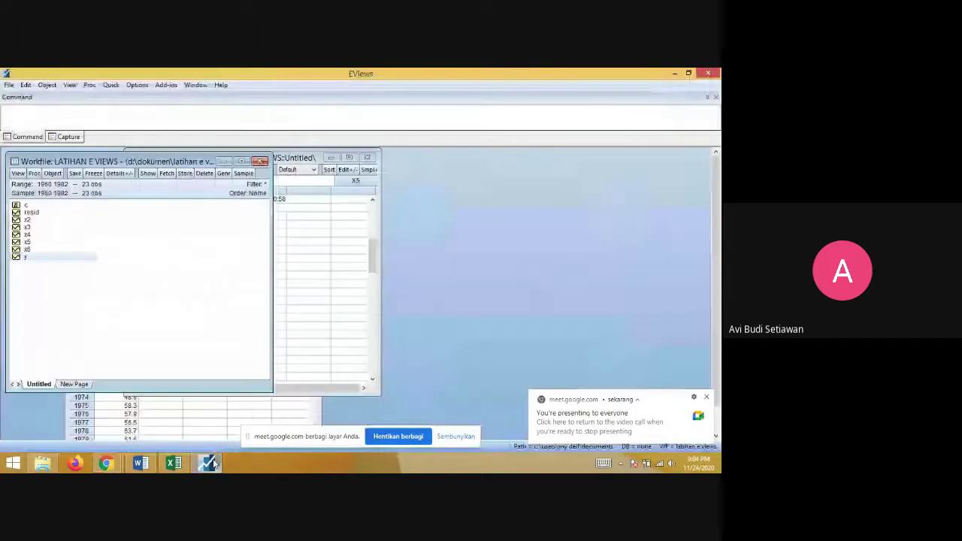
pyautogui.click(367, 160)
pyautogui.click(311, 219)
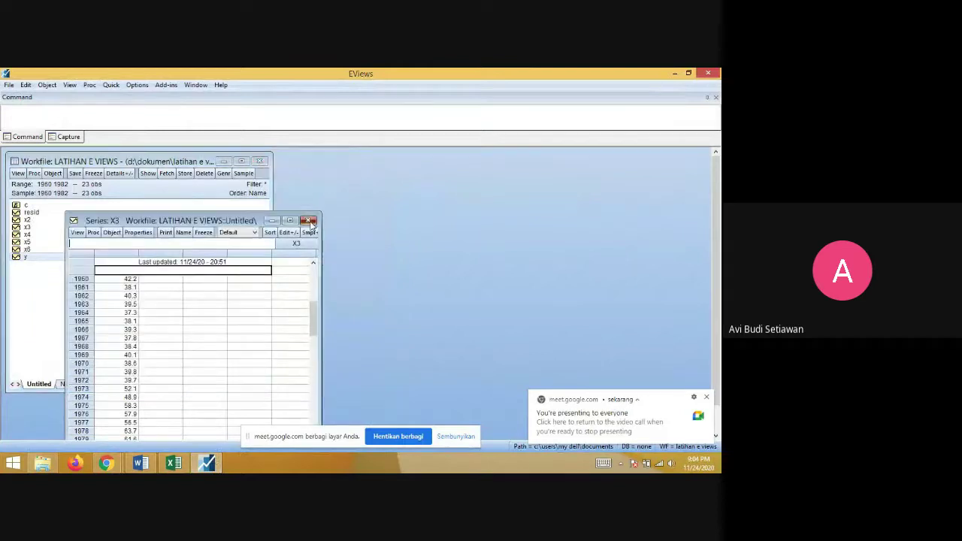
pyautogui.click(310, 219)
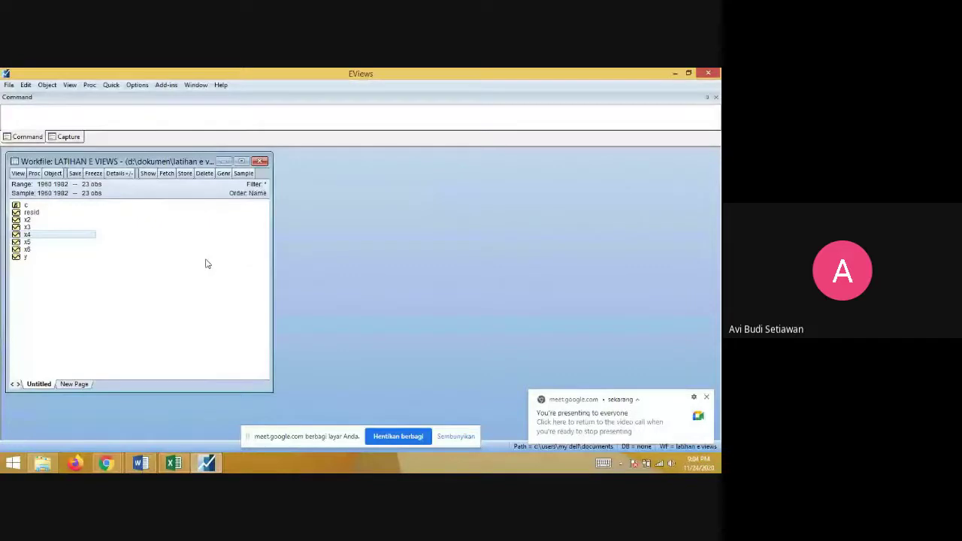
# Step: Select series Y first and add X2 to X6 in order, opening them together as one group
pyautogui.click(21, 259)
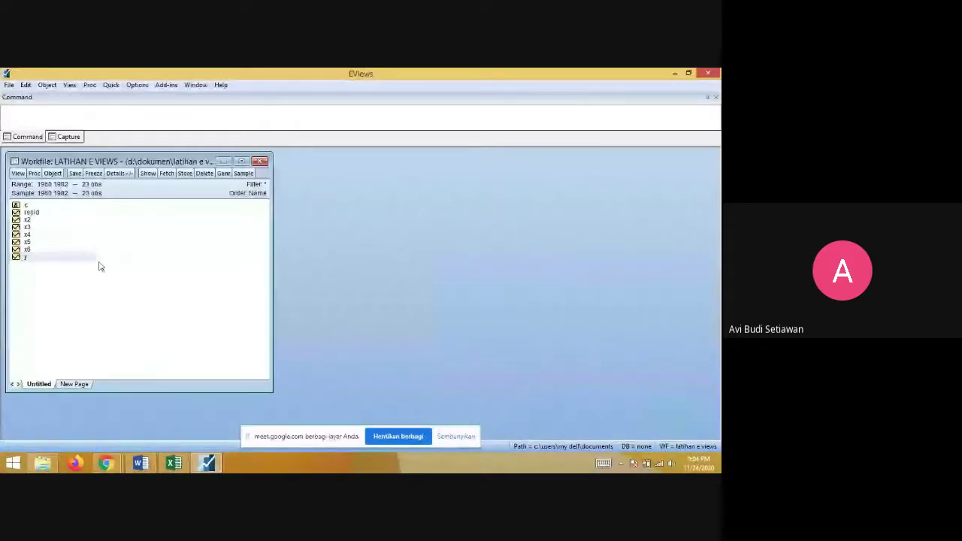
pyautogui.keyDown('ctrl'); pyautogui.click(33, 234); pyautogui.keyUp('ctrl')
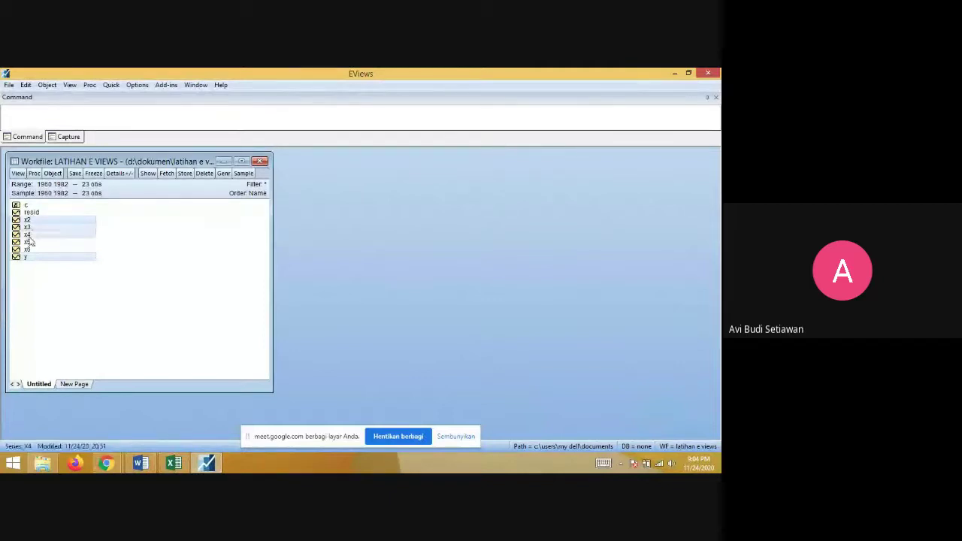
pyautogui.keyDown('ctrl'); pyautogui.click(32, 241); pyautogui.keyUp('ctrl')
pyautogui.keyDown('ctrl'); pyautogui.click(36, 250); pyautogui.keyUp('ctrl')
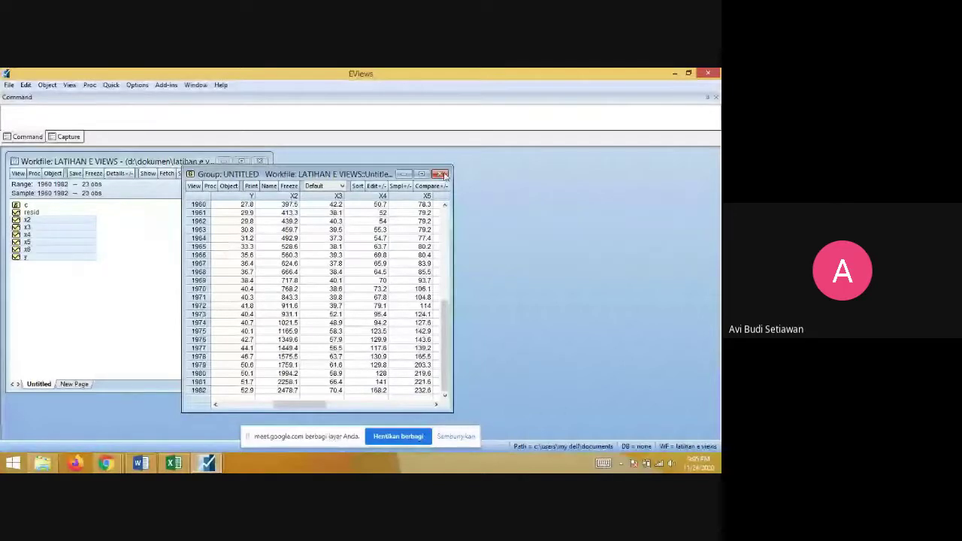
# Step: Name the group of Y and X series group01 and close its window
pyautogui.click(269, 186)
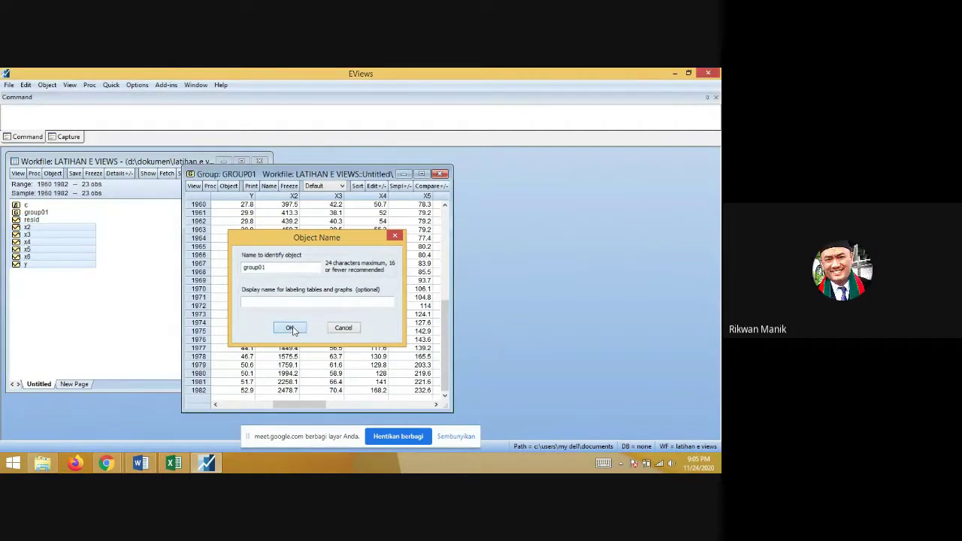
pyautogui.click(291, 328)
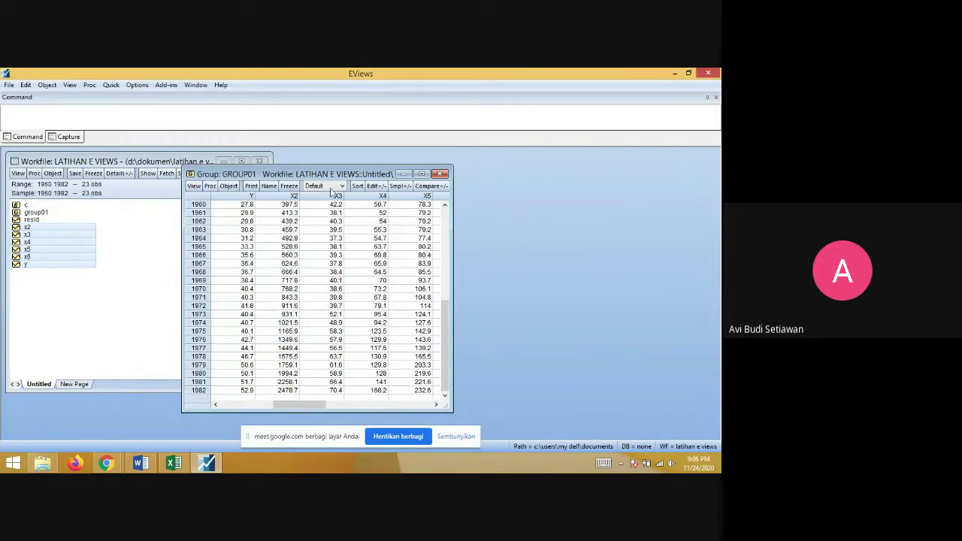
pyautogui.click(441, 174)
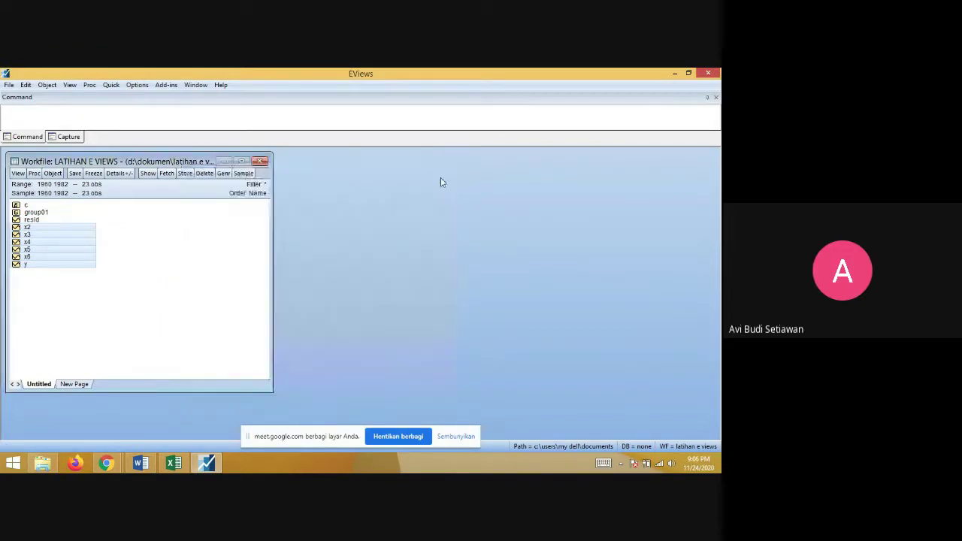
# Step: Reopen group01 from the workfile, review its 1960 to 1982 rows and close the group window
pyautogui.click(27, 215)
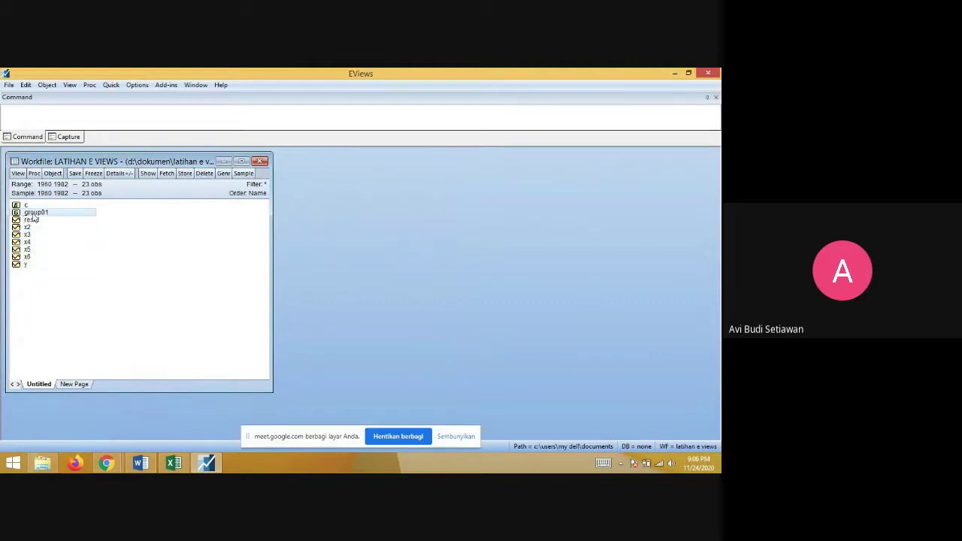
pyautogui.rightClick(34, 216)
pyautogui.press('Escape')
pyautogui.doubleClick(50, 215)
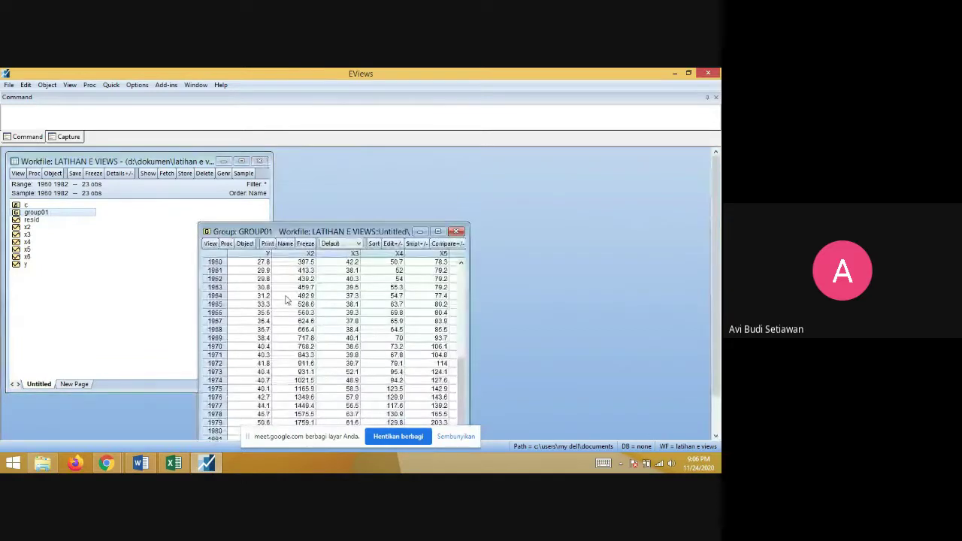
pyautogui.click(455, 443)
pyautogui.scroll(1, 398, 375)
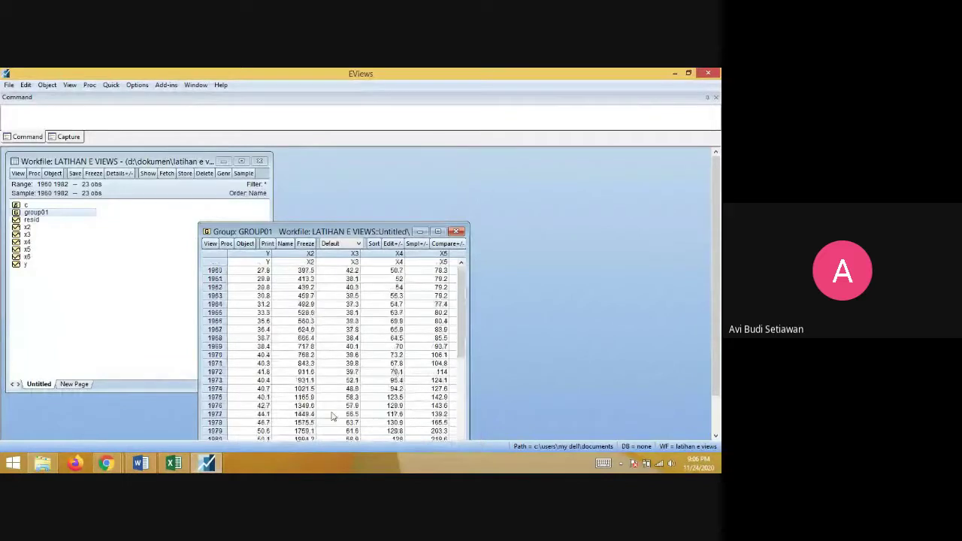
pyautogui.scroll(-1, 332, 415)
pyautogui.moveTo(213, 464)
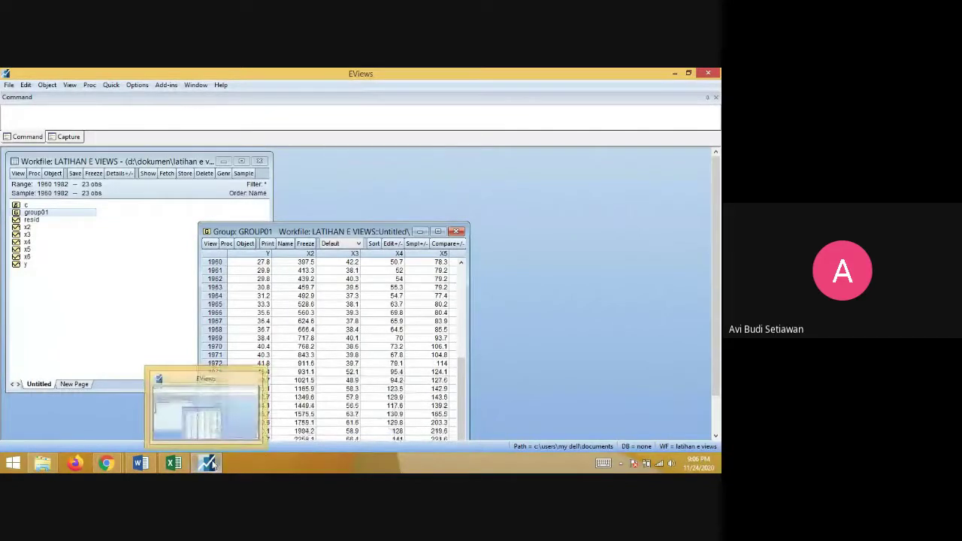
pyautogui.moveTo(267, 232); pyautogui.dragTo(296, 200)
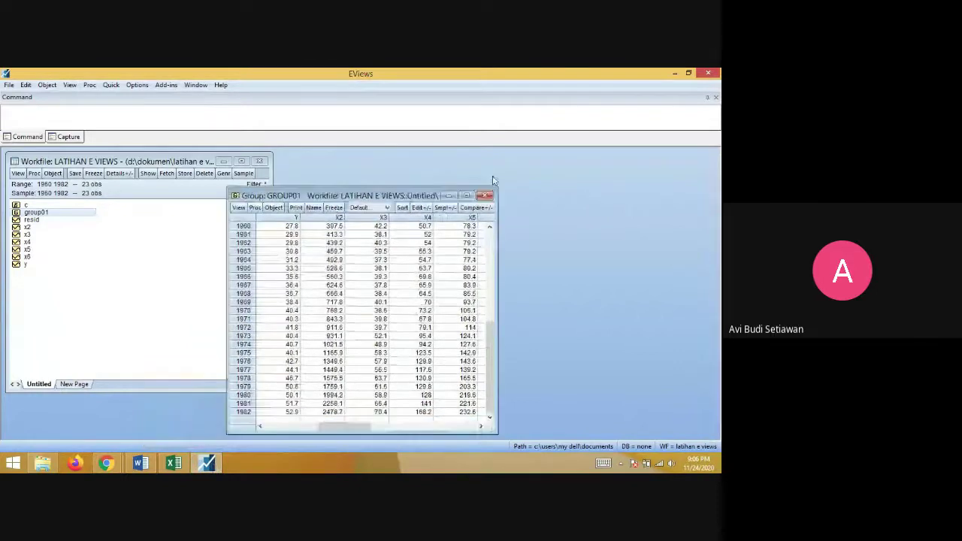
pyautogui.click(485, 195)
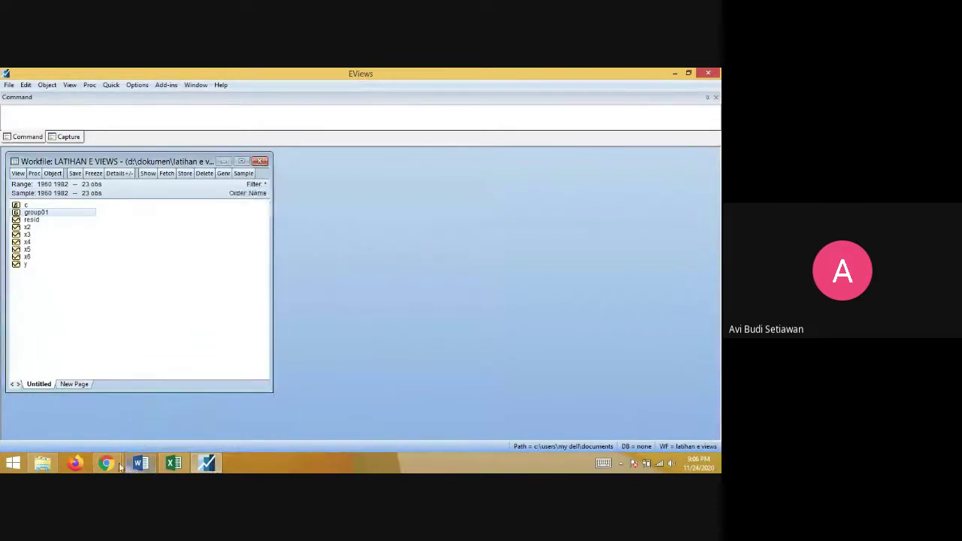
# Step: Check the Google Meet call and return to the EViews workfile
pyautogui.moveTo(112, 466)
pyautogui.click(44, 420)
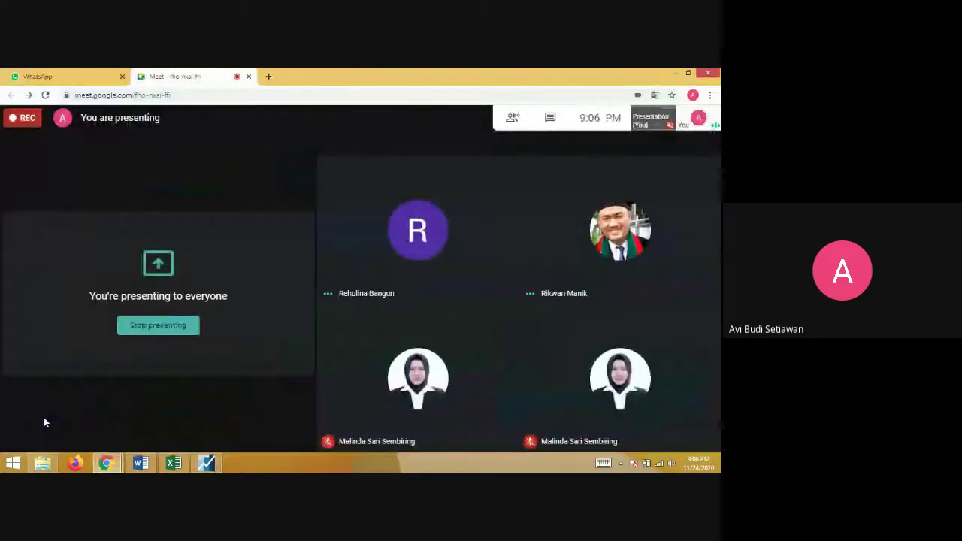
pyautogui.click(205, 463)
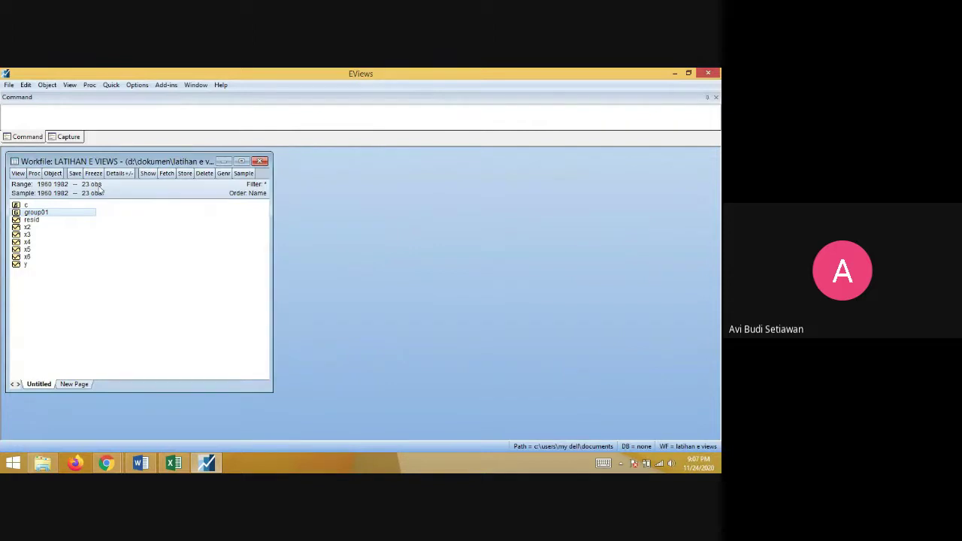
pyautogui.click(9, 85)
pyautogui.moveTo(22, 110)
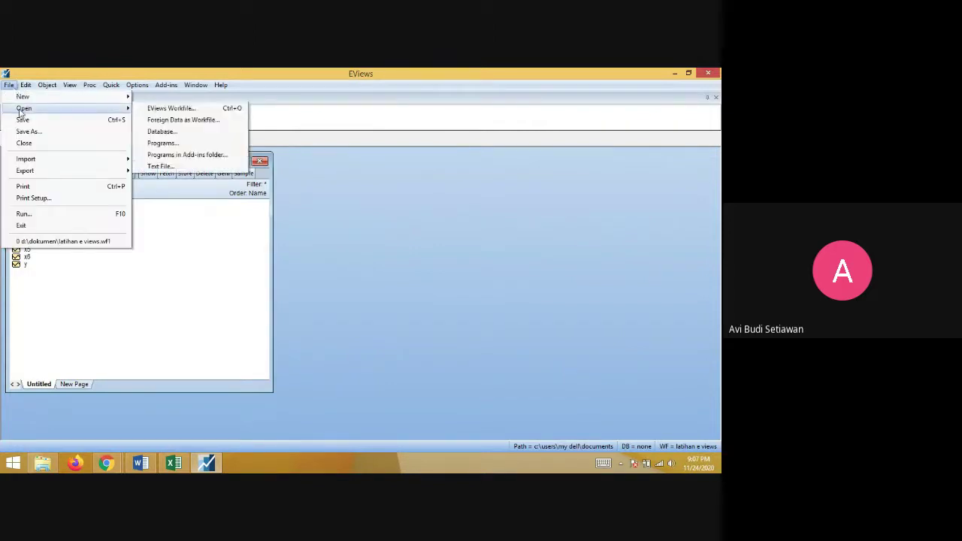
pyautogui.click(164, 110)
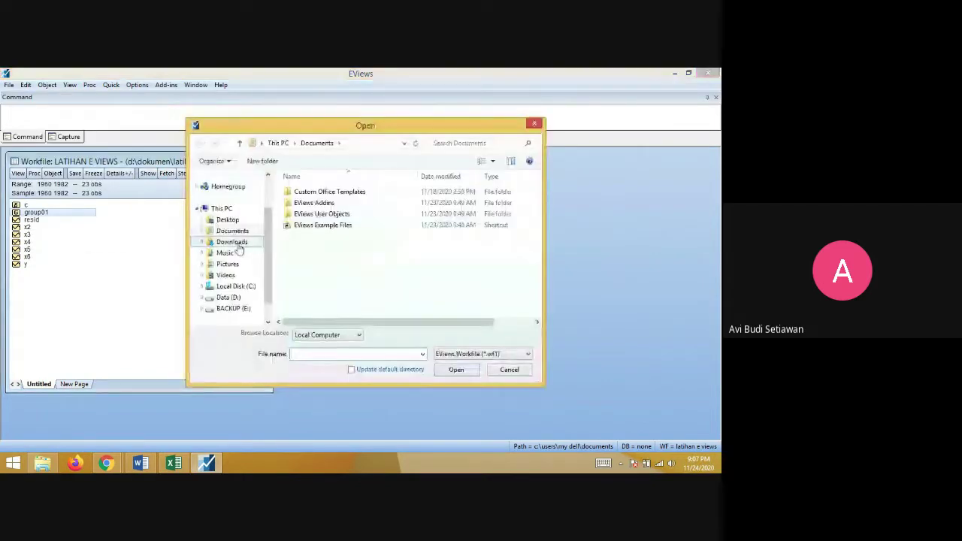
pyautogui.click(236, 246)
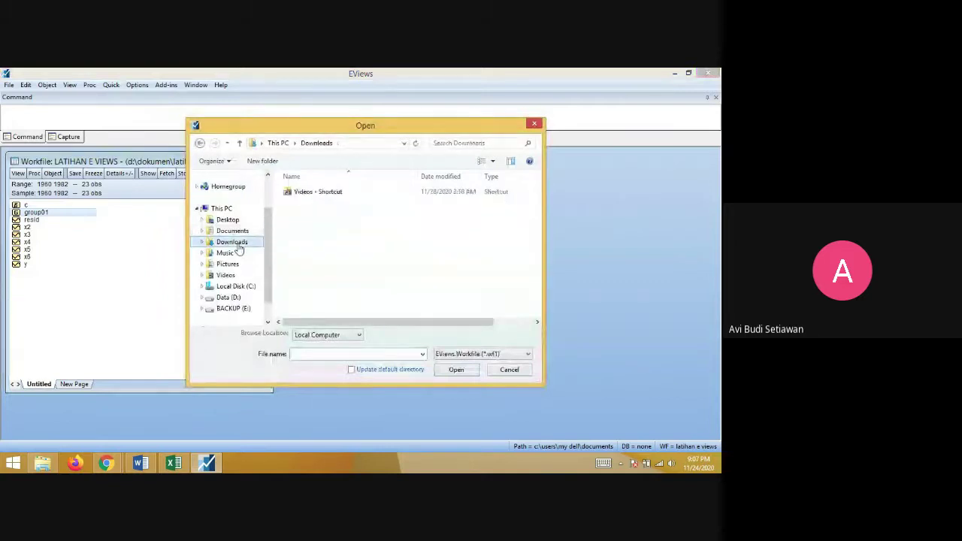
pyautogui.click(533, 125)
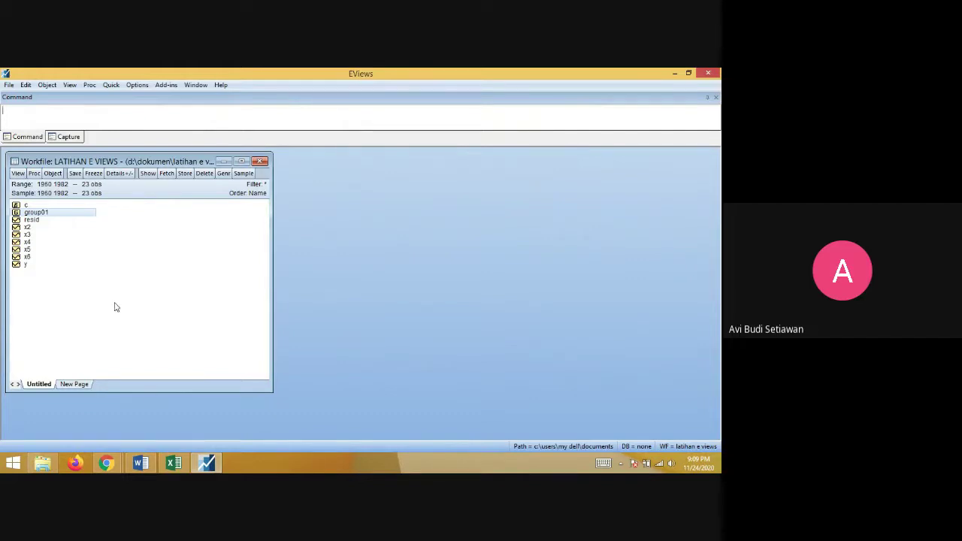
# Step: Switch to the Excel data and read the variable definitions for Y and X2 in the notes below the table
pyautogui.click(174, 462)
pyautogui.scroll(-1, 171, 380)
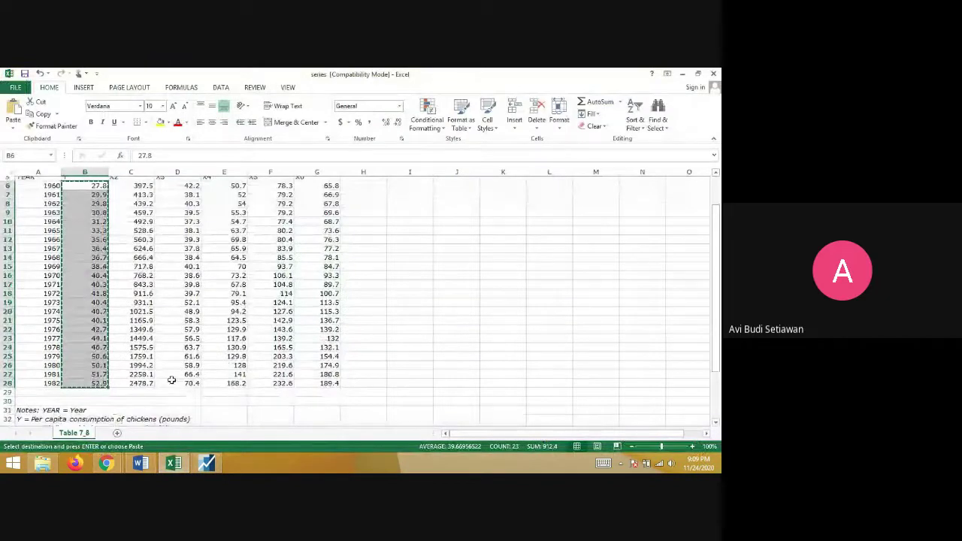
pyautogui.scroll(-3, 172, 380)
pyautogui.click(61, 342)
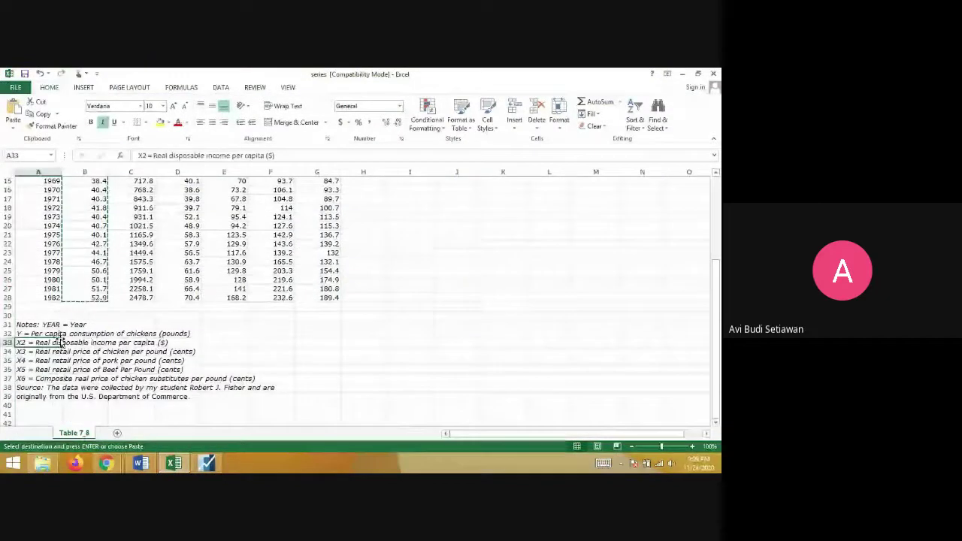
pyautogui.press('Up')
pyautogui.press('Right')
pyautogui.click(39, 342)
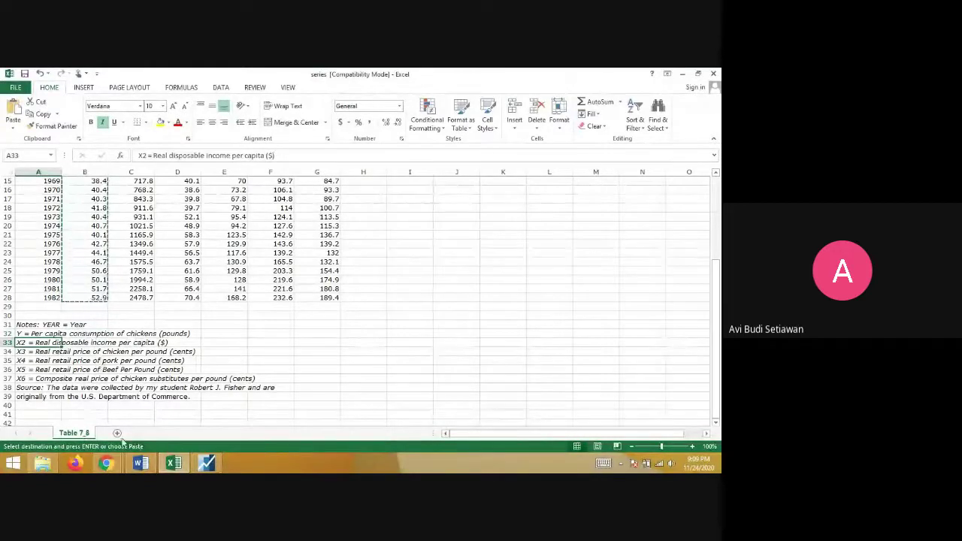
# Step: Switch to the Word document and add the equation Y=b0+b1X2+e below the full regression model, leaving a blank line between them
pyautogui.click(139, 462)
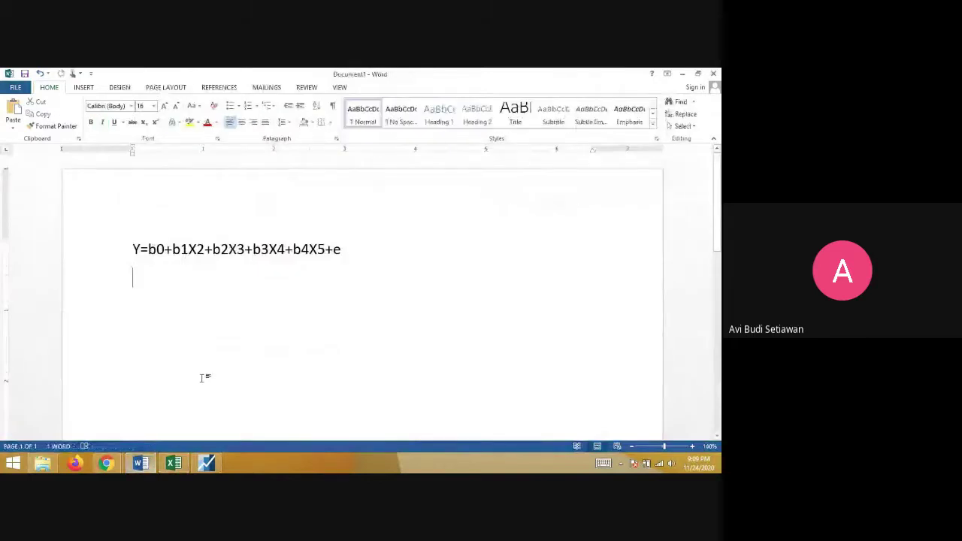
pyautogui.press('Return')
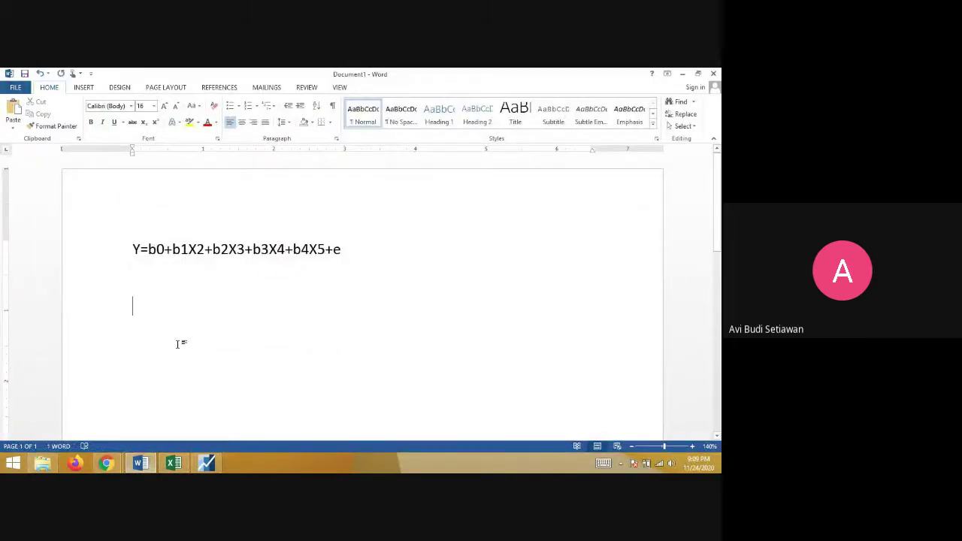
pyautogui.write('Y=')
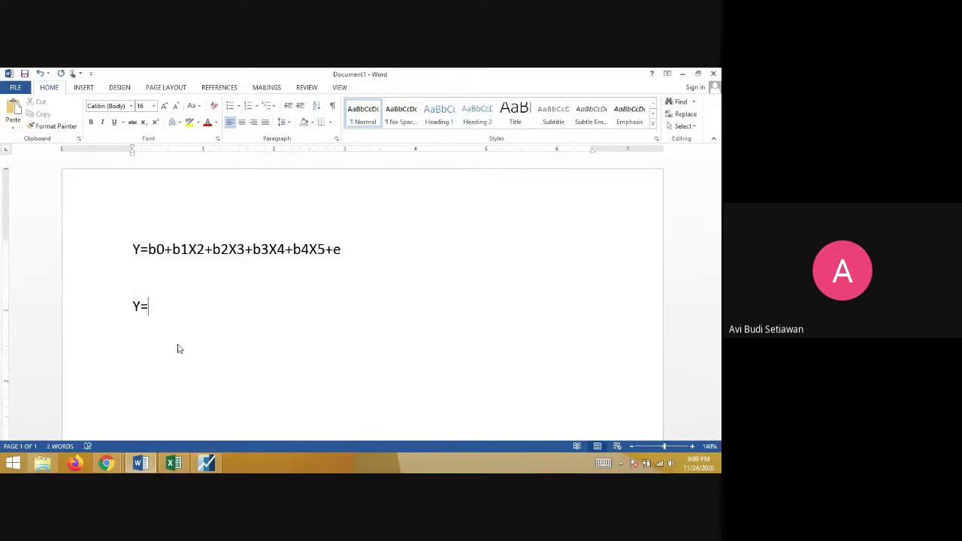
pyautogui.write('b0+')
pyautogui.write('b1')
pyautogui.write('X2=e')
pyautogui.press('BackSpace')
pyautogui.press('BackSpace')
pyautogui.write('+e')
pyautogui.press('Return')
# Step: Write the equation in words as Konsumsi=bo+b1pendapatan+e on the line below Y=b0+b1X2+e
pyautogui.write('con')
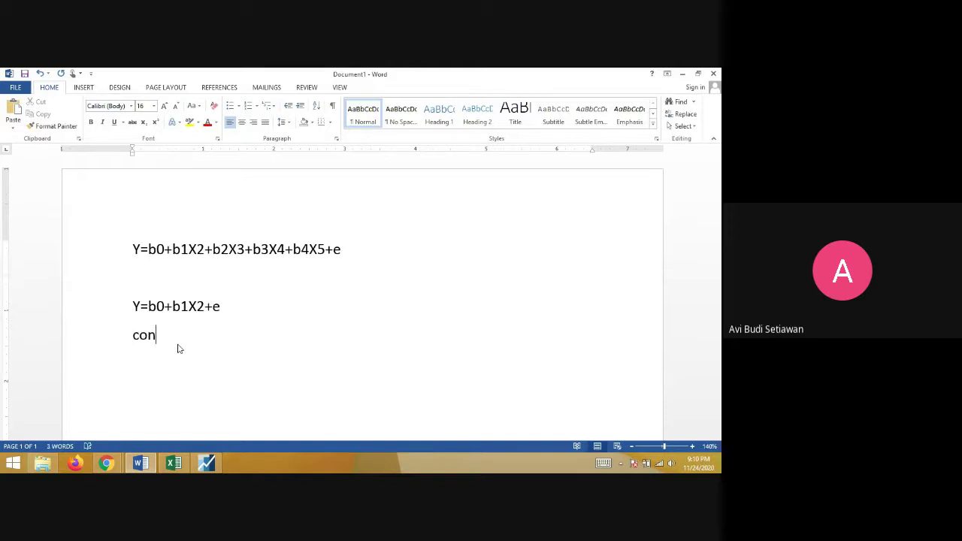
pyautogui.press('BackSpace')
pyautogui.press('BackSpace')
pyautogui.press('BackSpace')
pyautogui.write('konsumsi=bo+b1pendapatan')
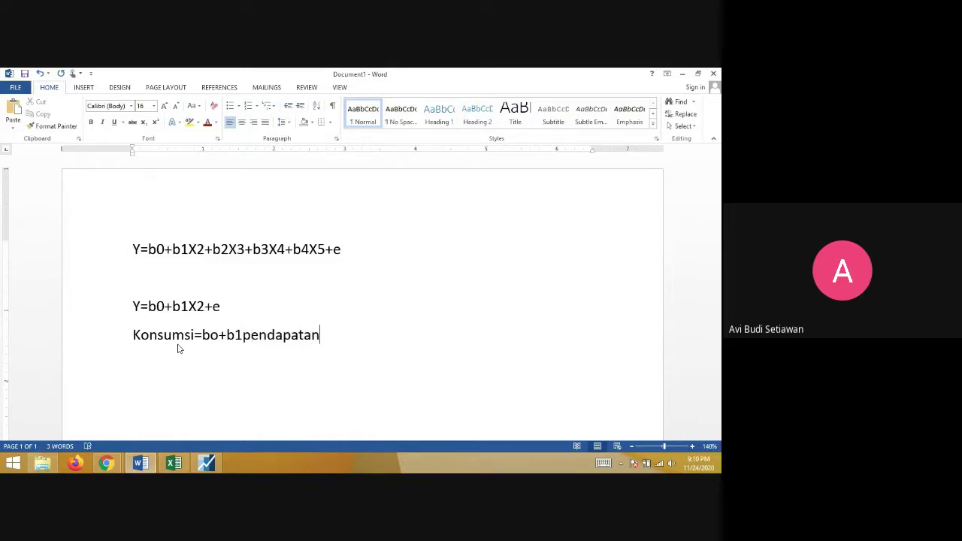
pyautogui.write('+e')
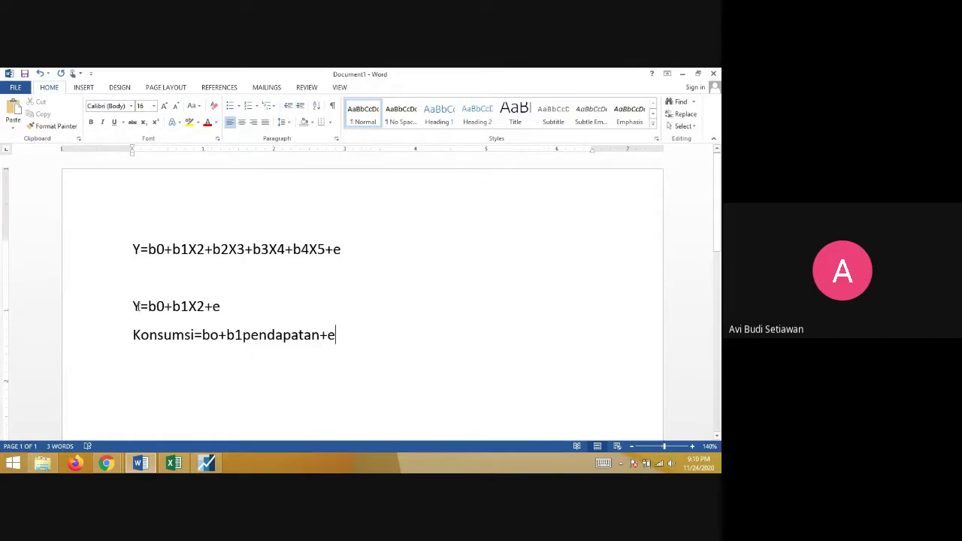
# Step: Set the font size of the two simple regression equation lines to 22
pyautogui.moveTo(133, 306); pyautogui.dragTo(230, 307)
pyautogui.moveTo(333, 325); pyautogui.dragTo(362, 337)
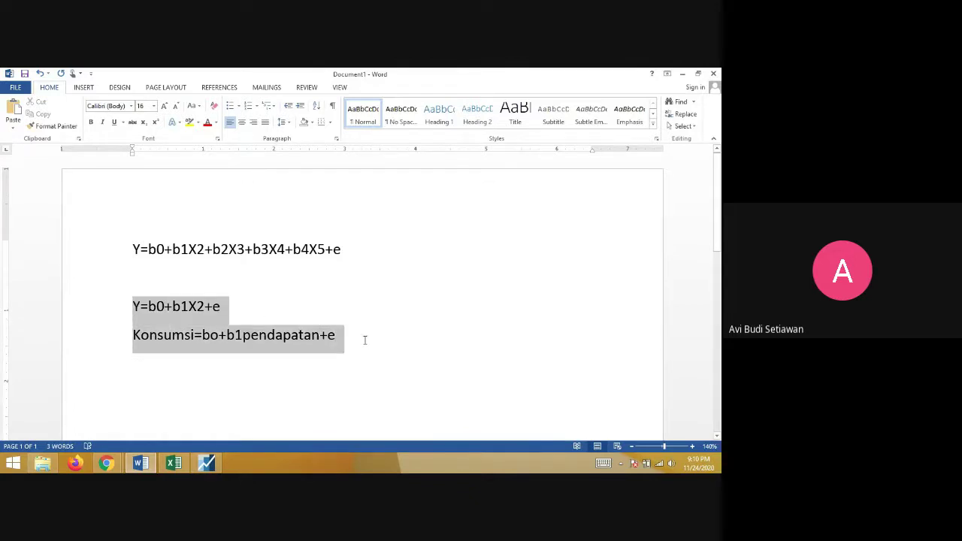
pyautogui.click(149, 106)
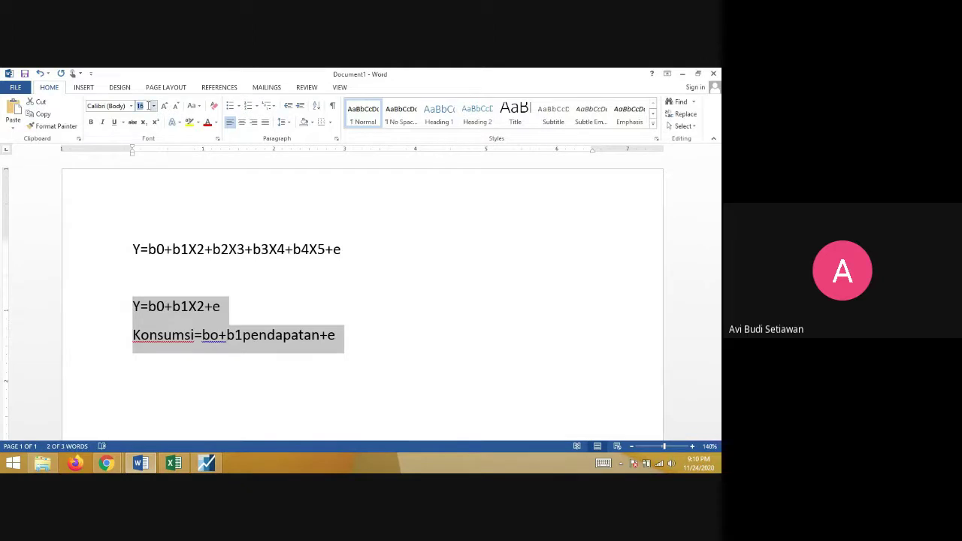
pyautogui.write('22')
pyautogui.press('Return')
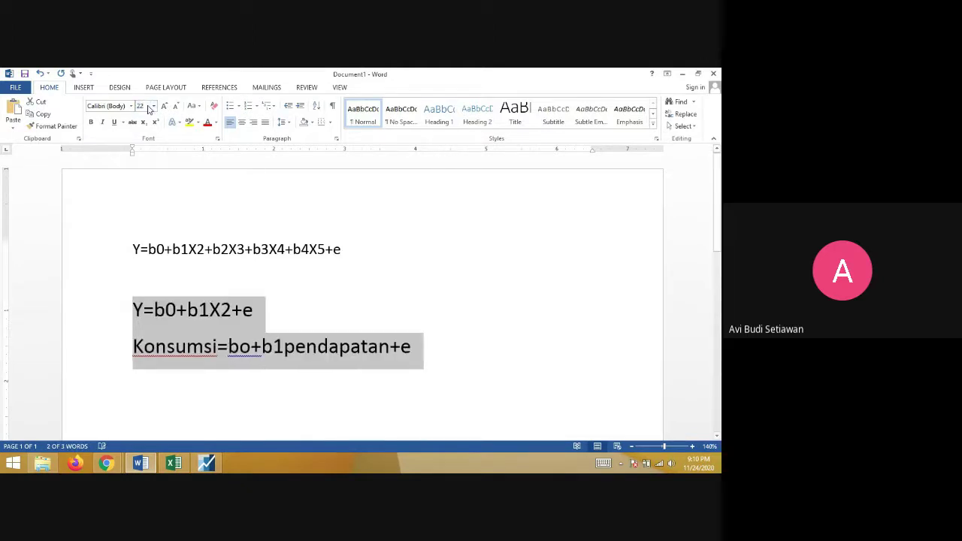
pyautogui.click(310, 305)
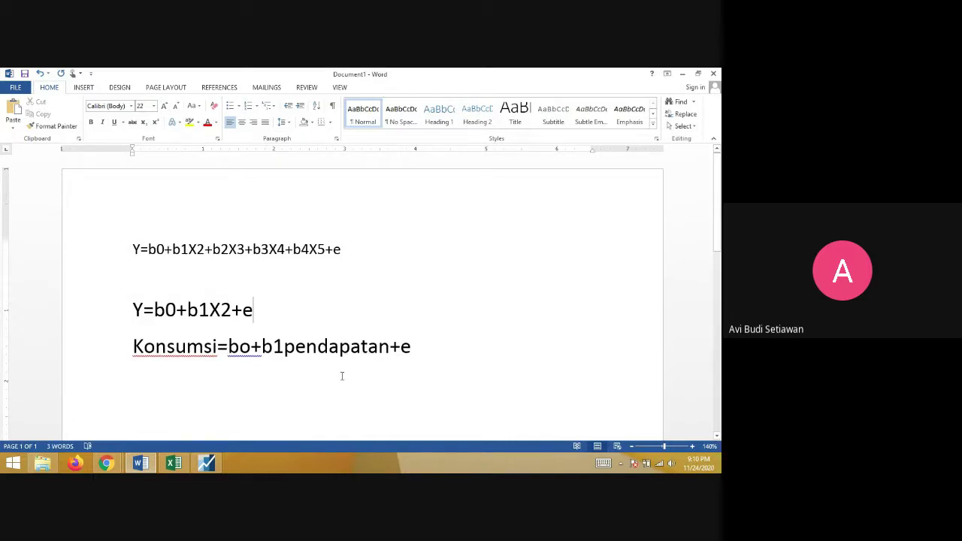
pyautogui.click(174, 465)
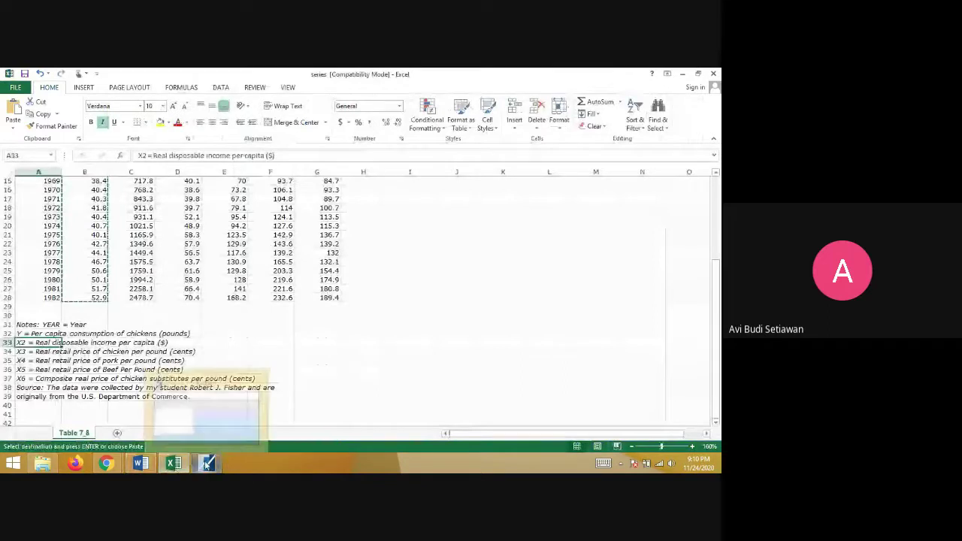
pyautogui.click(205, 464)
pyautogui.click(140, 464)
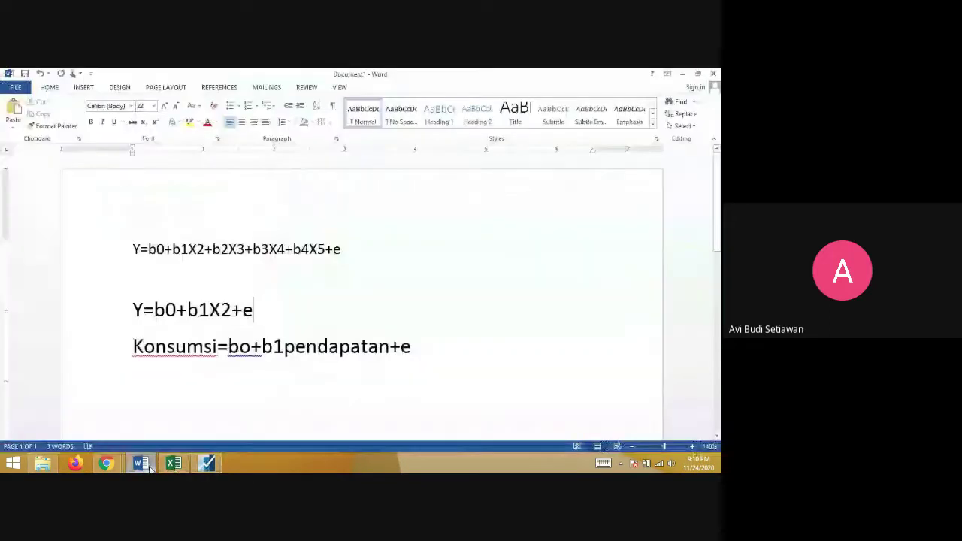
# Step: Add a line below the Konsumsi equation reading "Ho= tidak ada pengaruh signifikan antara pendapatan perkapita terhadap konsumsi ayam"
pyautogui.click(420, 353)
pyautogui.press('Return')
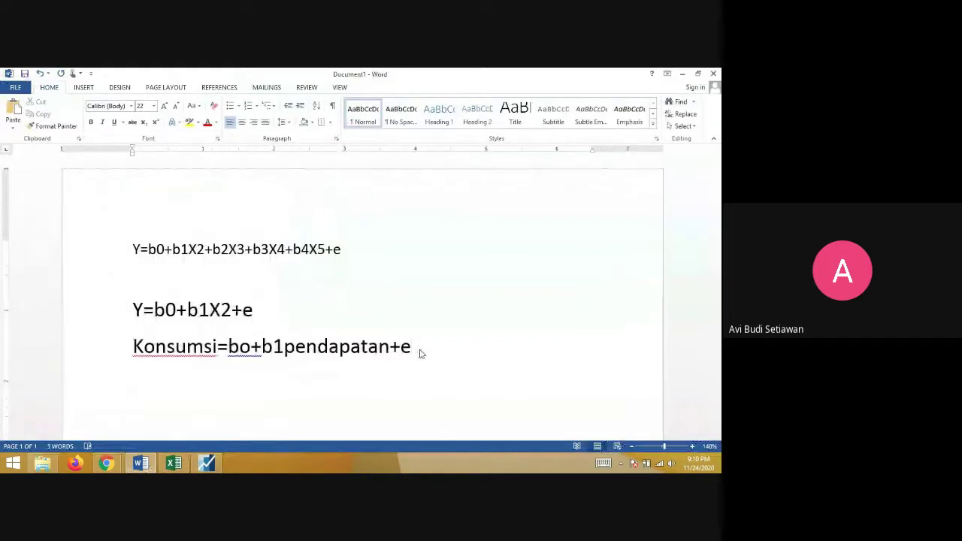
pyautogui.write('Ho')
pyautogui.write('=')
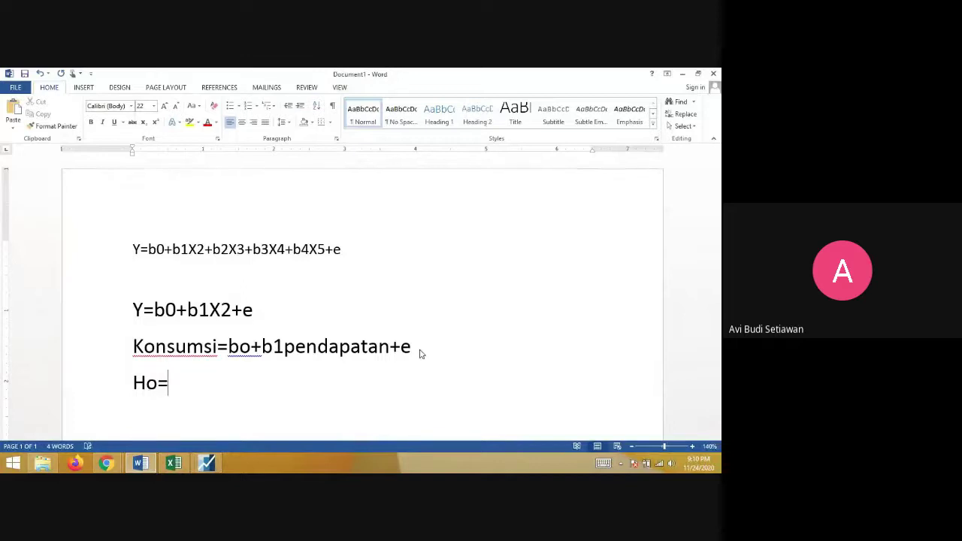
pyautogui.write('  tidak ada ')
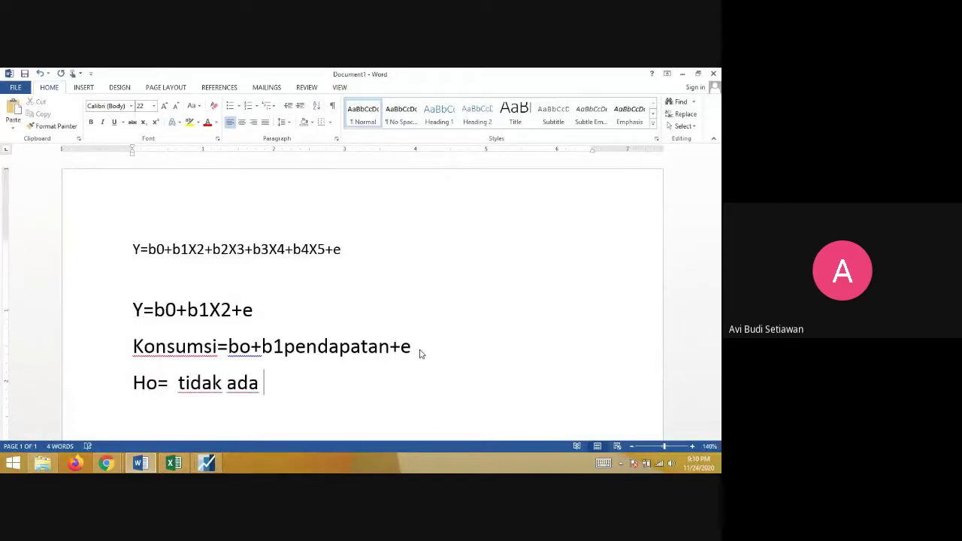
pyautogui.write('pengaruh signifikan anda')
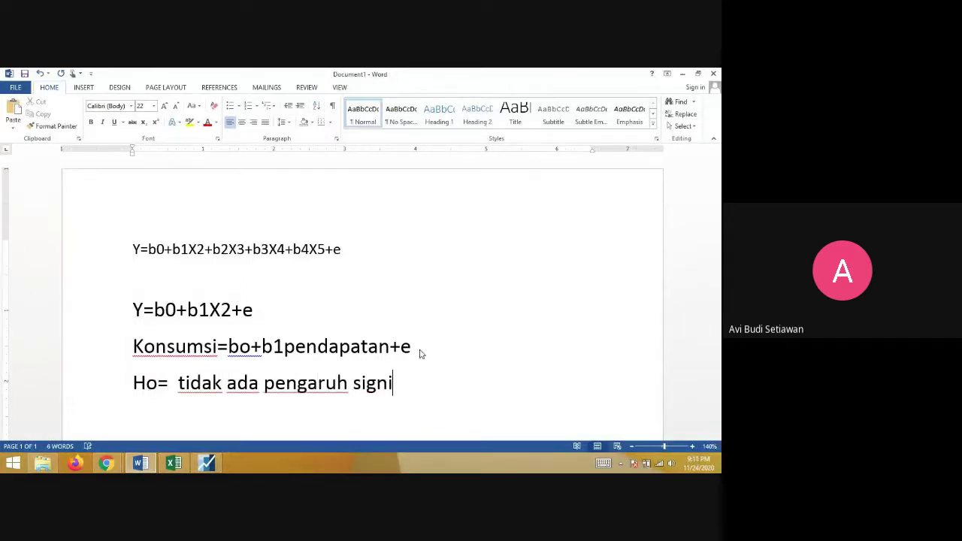
pyautogui.press('BackSpace')
pyautogui.press('BackSpace')
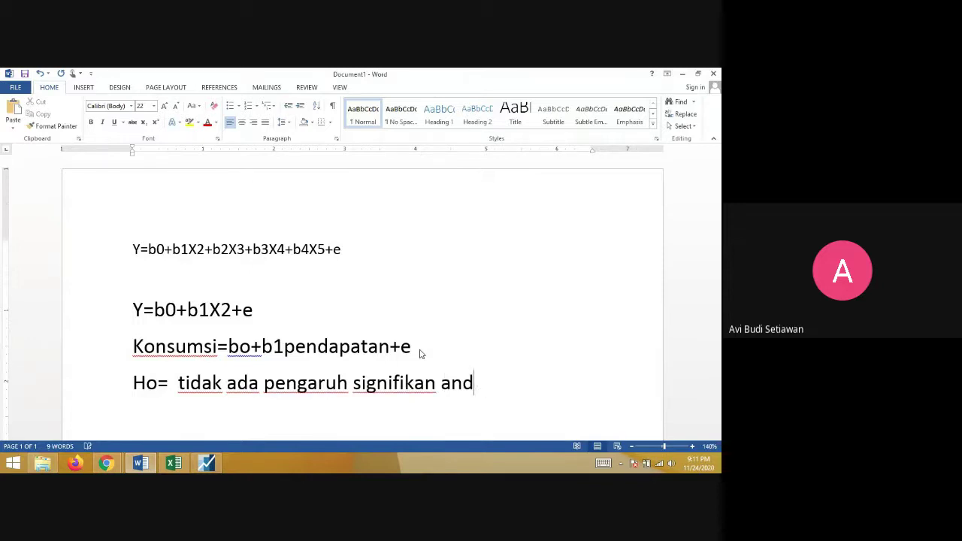
pyautogui.write('tara pen')
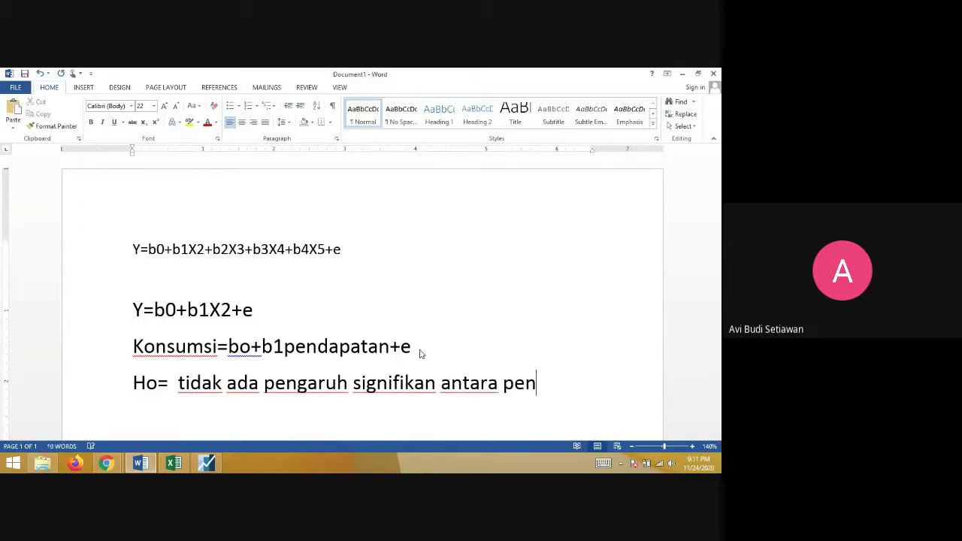
pyautogui.write('dapatan per')
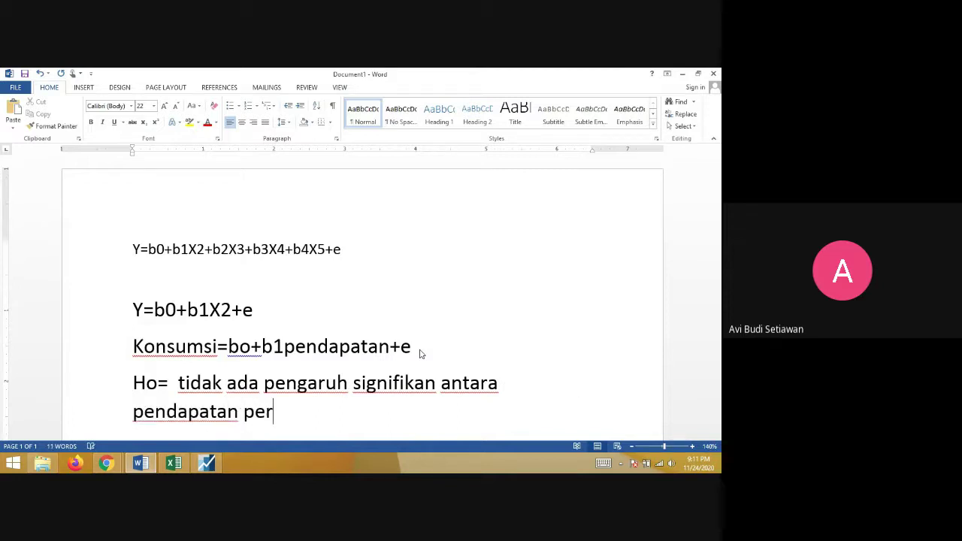
pyautogui.write('kapita terhada')
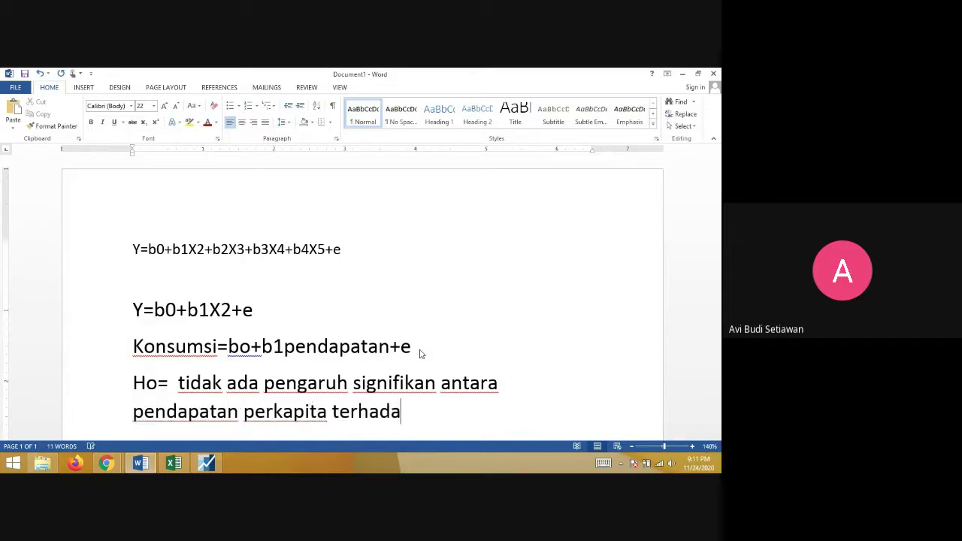
pyautogui.write('p konsumsi ayam')
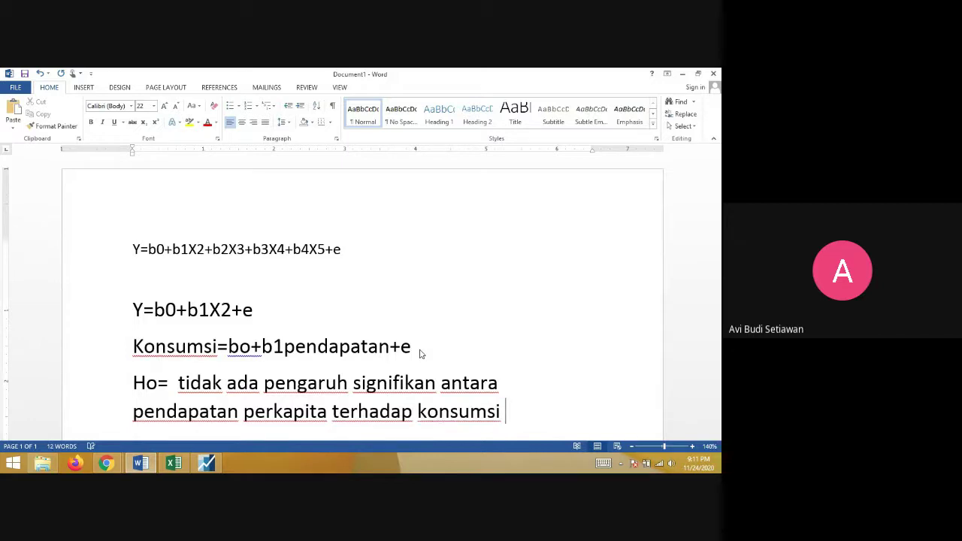
# Step: Number the Y=b0+b1X2+e equation, the Konsumsi equation and the Ho hypothesis as list items 1, 2 and 3
pyautogui.click(128, 325)
pyautogui.write('1.')
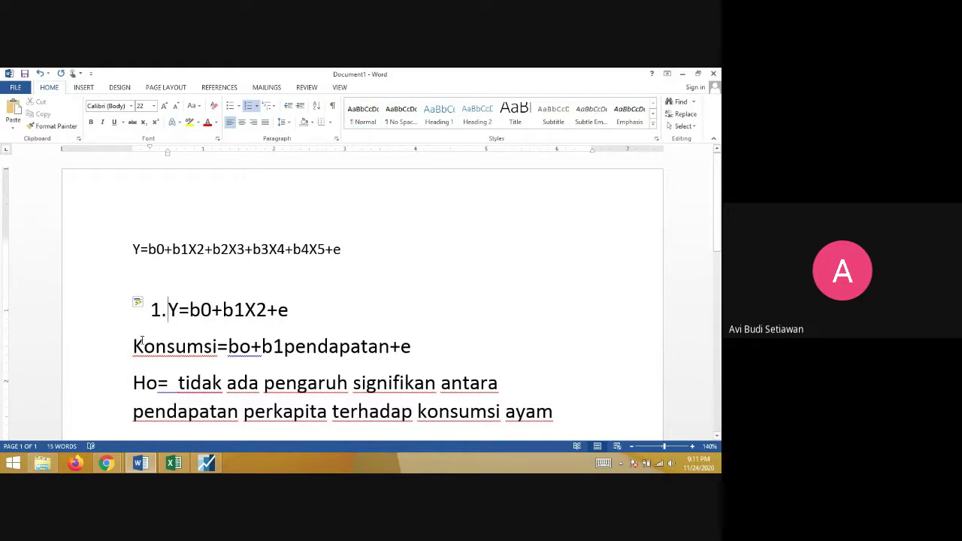
pyautogui.click(133, 347)
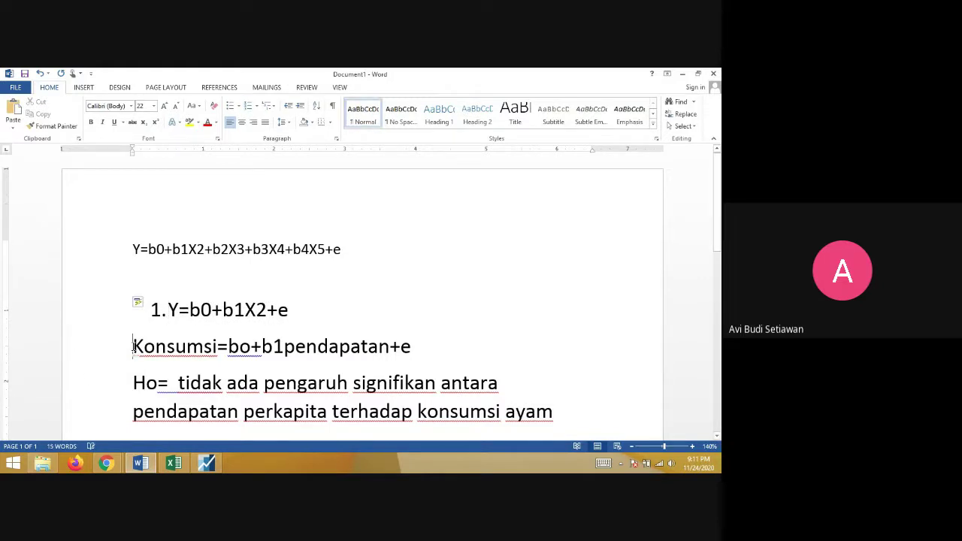
pyautogui.write('2.')
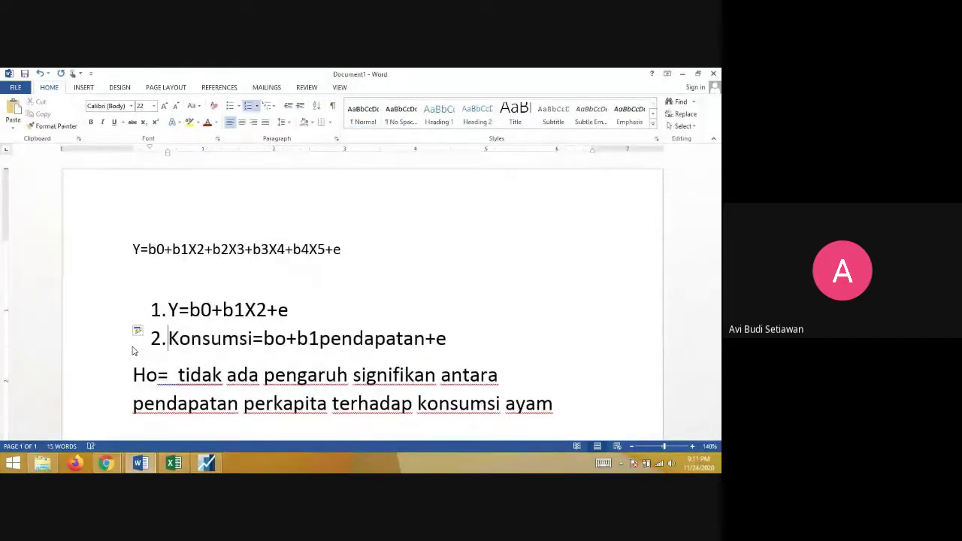
pyautogui.click(134, 376)
pyautogui.write('3.')
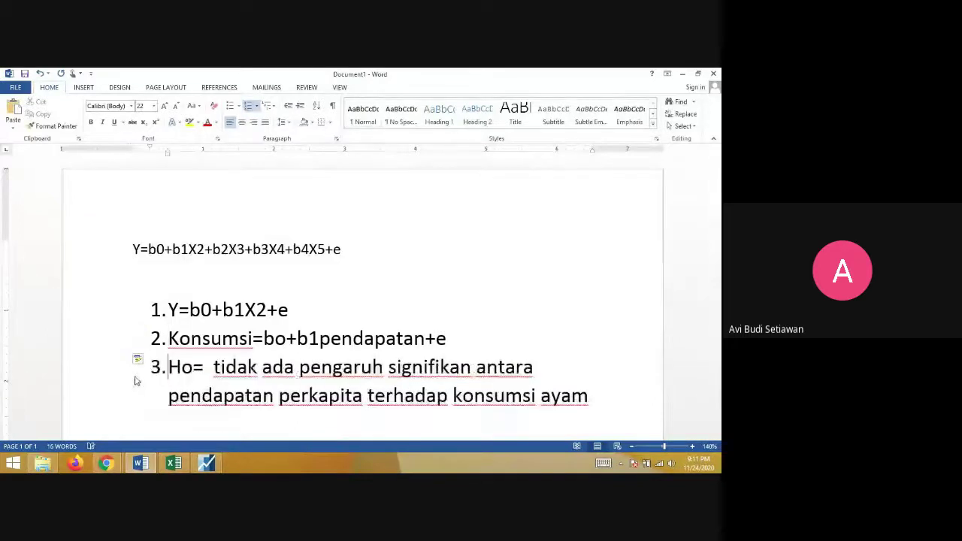
# Step: Add an unnumbered line under item 3 reading "Ha= ada pengaruh signifikan antara pendapatan perkapita terhadap konsumsi ayam"
pyautogui.scroll(-1, 366, 376)
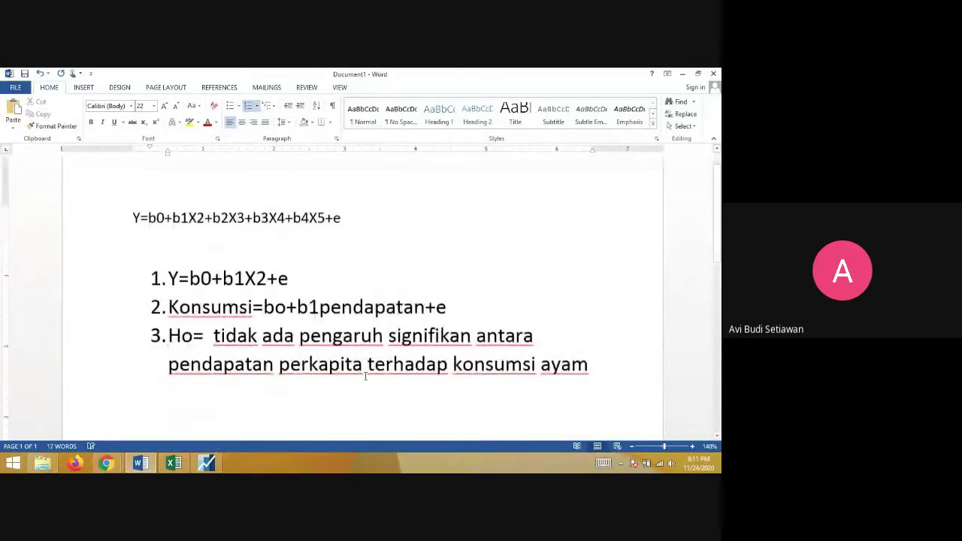
pyautogui.click(609, 359)
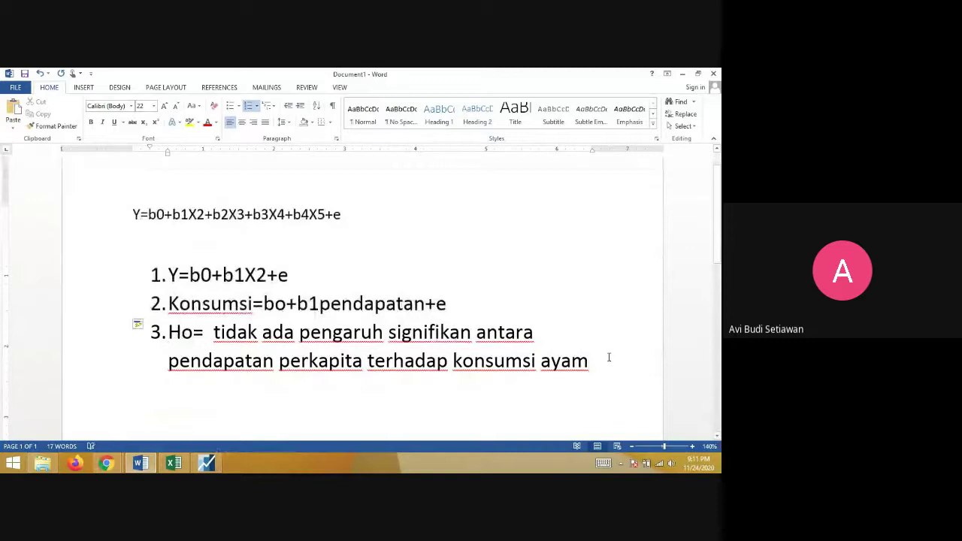
pyautogui.press('Return')
pyautogui.press('BackSpace')
pyautogui.write('Ha')
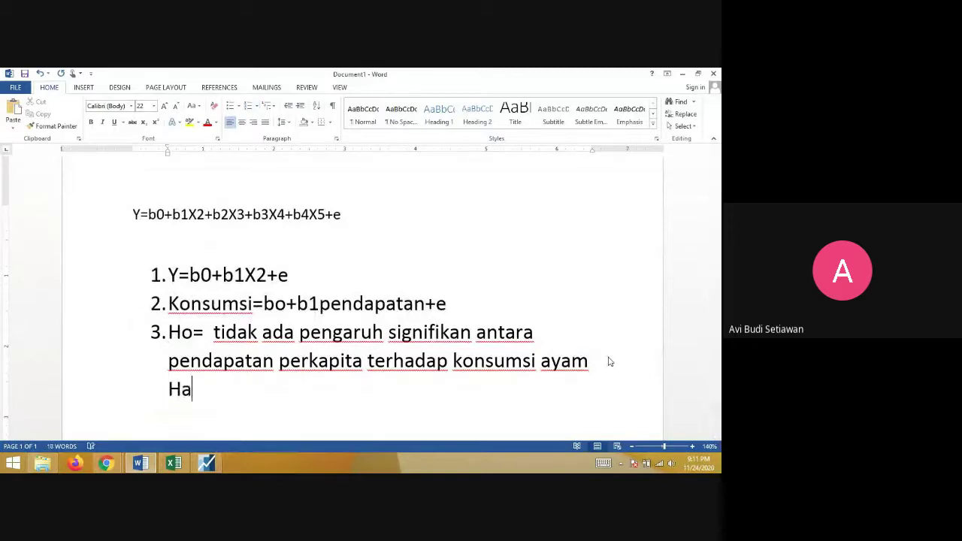
pyautogui.write('+ ada')
pyautogui.press('BackSpace')
pyautogui.press('BackSpace')
pyautogui.press('BackSpace')
pyautogui.press('BackSpace')
pyautogui.press('BackSpace')
pyautogui.press('BackSpace')
pyautogui.write('= ada pen')
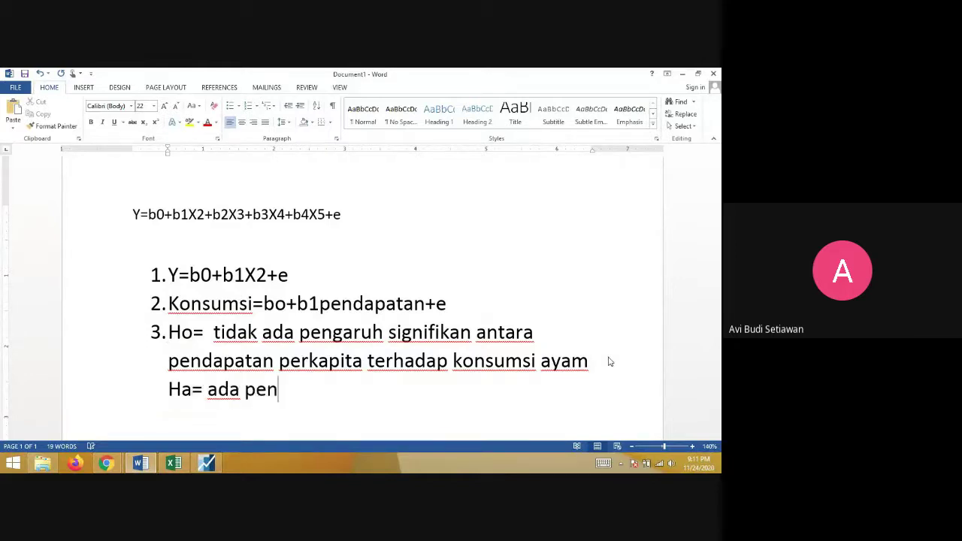
pyautogui.write('garuh sigb')
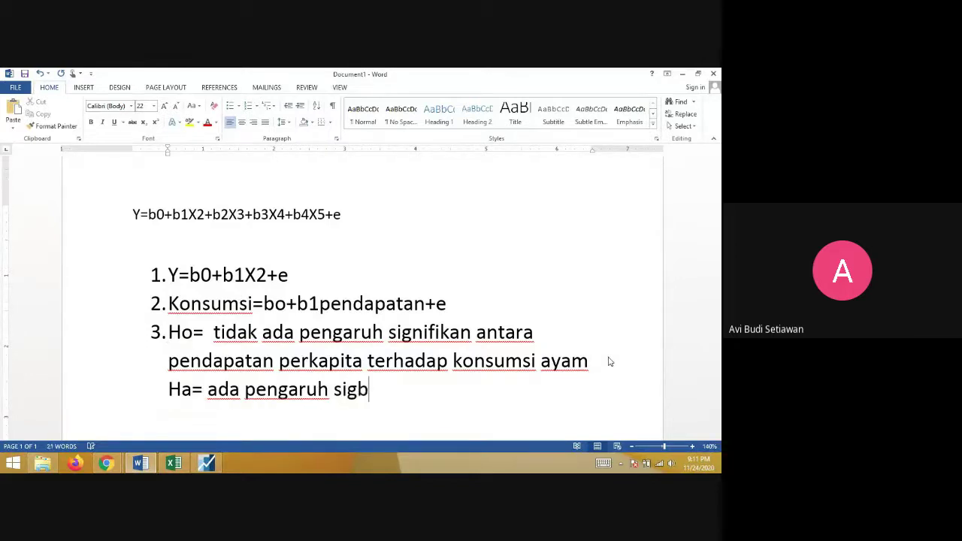
pyautogui.press('BackSpace')
pyautogui.write('nifikan an')
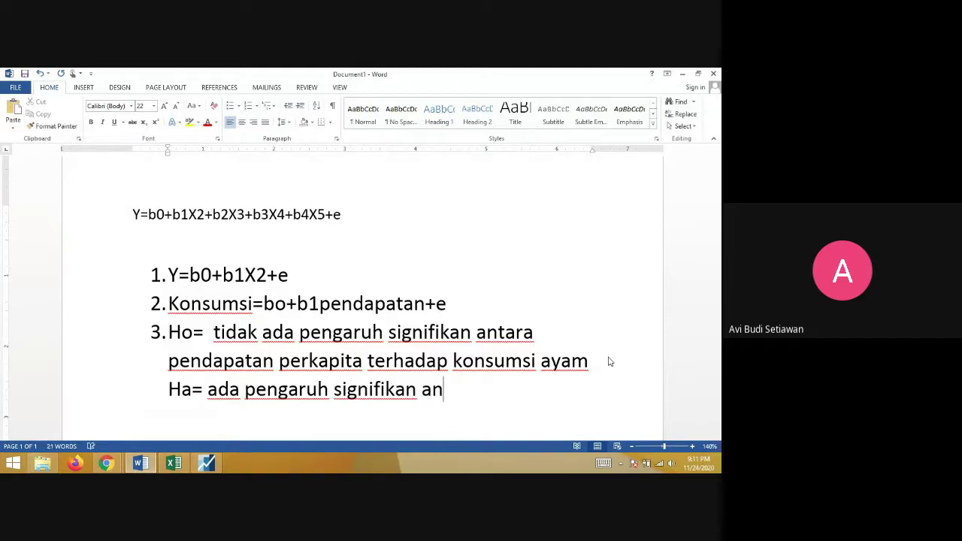
pyautogui.write('tara pen')
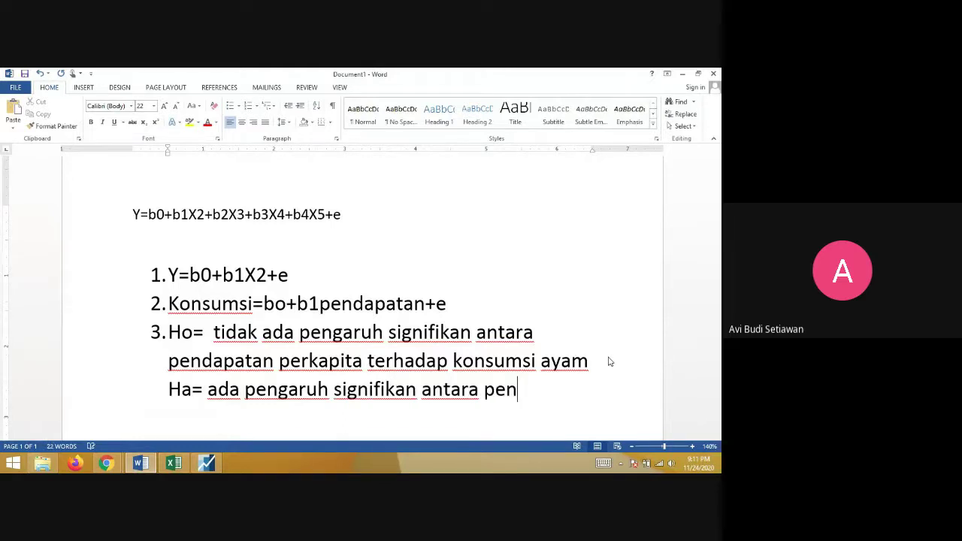
pyautogui.write('dapatan perka')
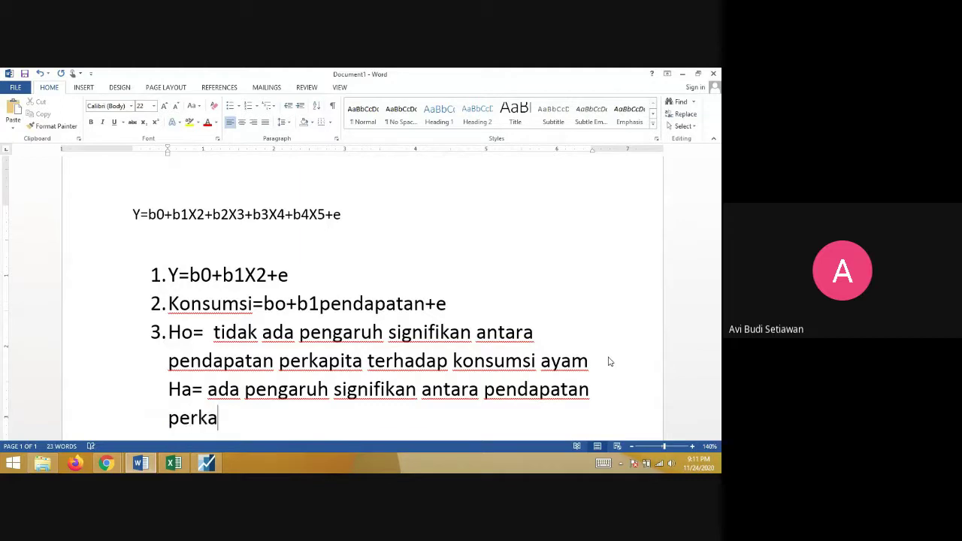
pyautogui.write('pita ')
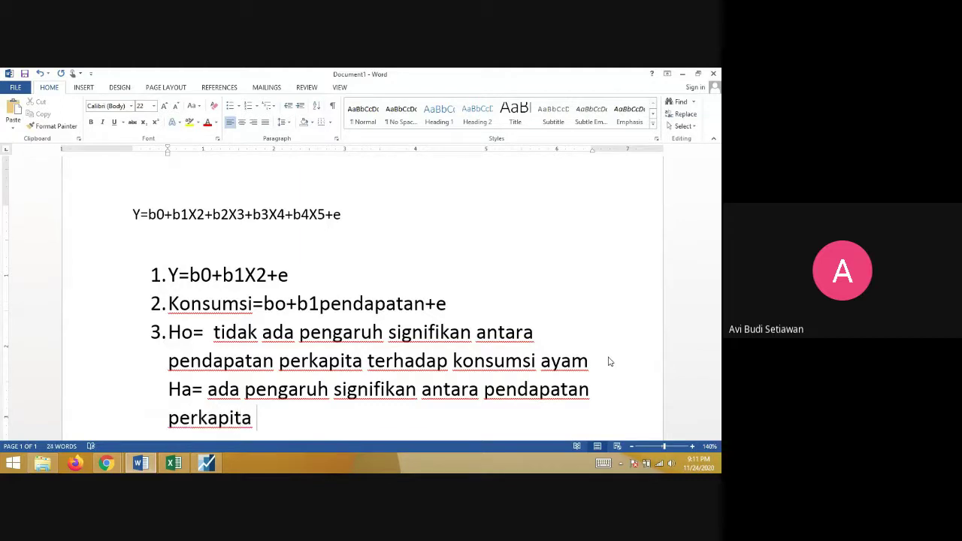
pyautogui.write('terhadap')
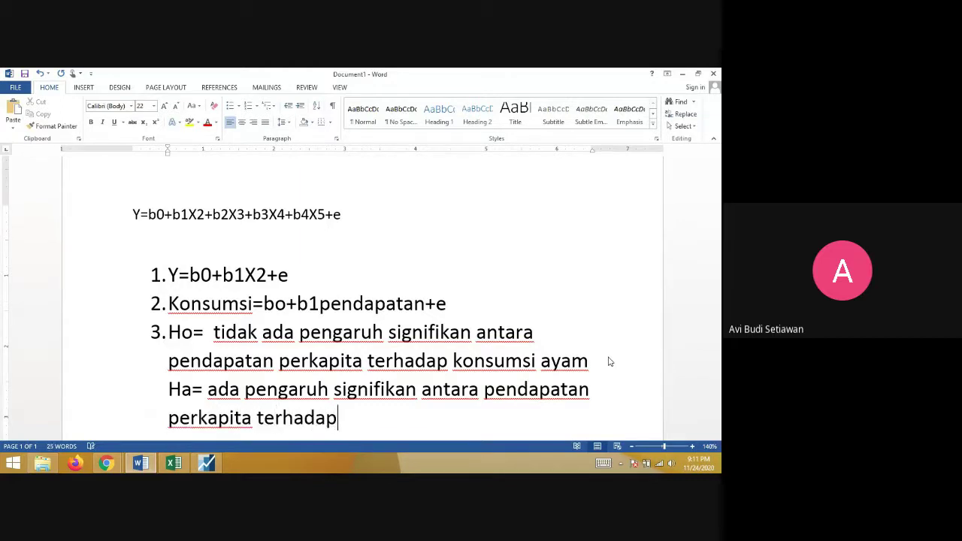
pyautogui.write(' konsumsi ')
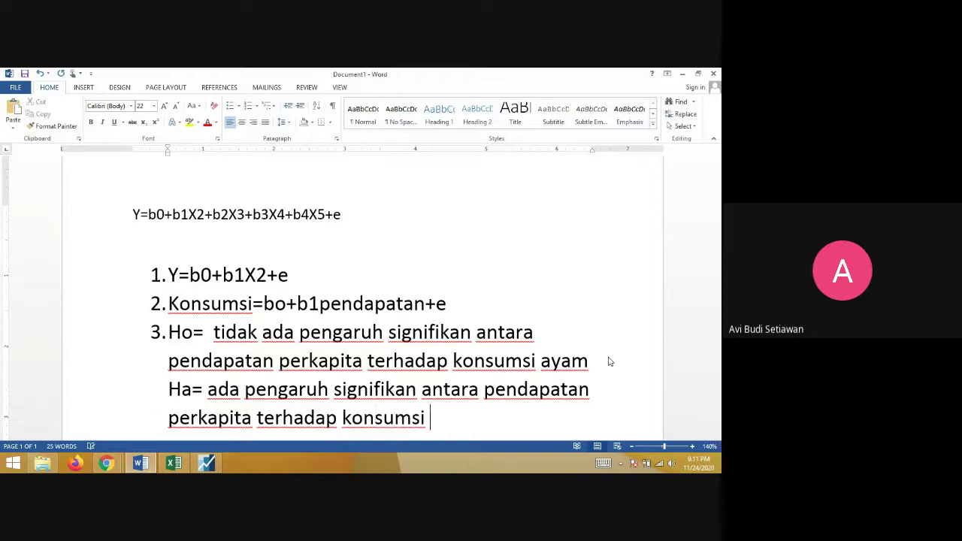
pyautogui.write('ayam')
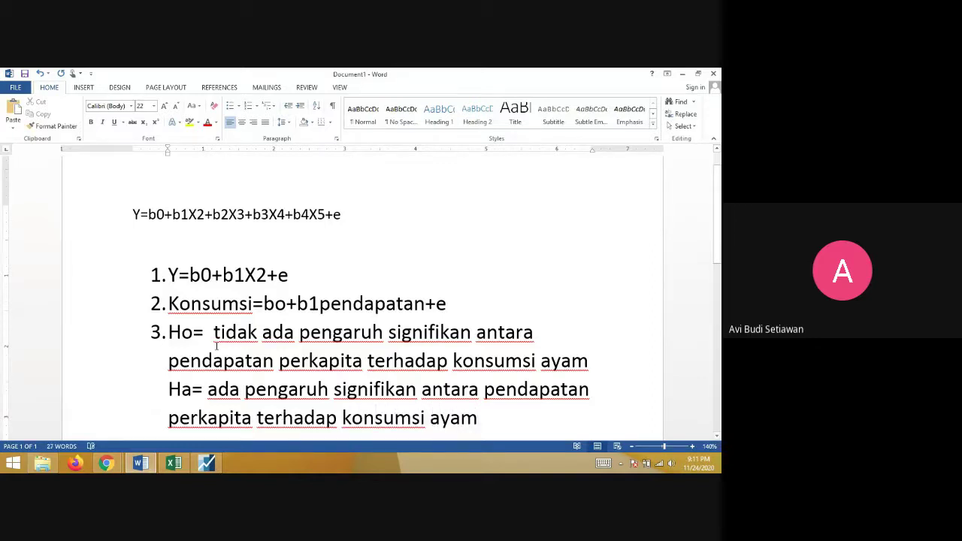
pyautogui.scroll(-2, 218, 352)
pyautogui.click(204, 196)
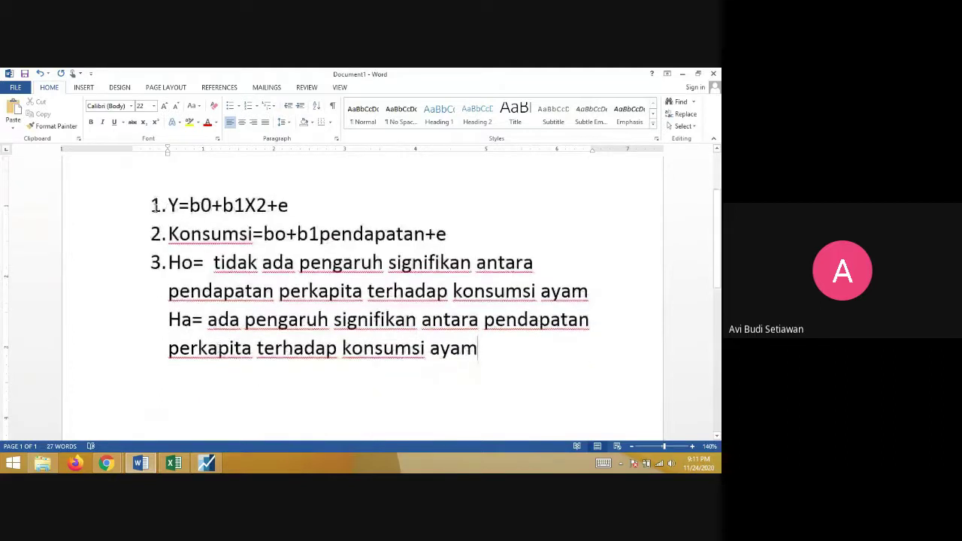
pyautogui.press('Tab')
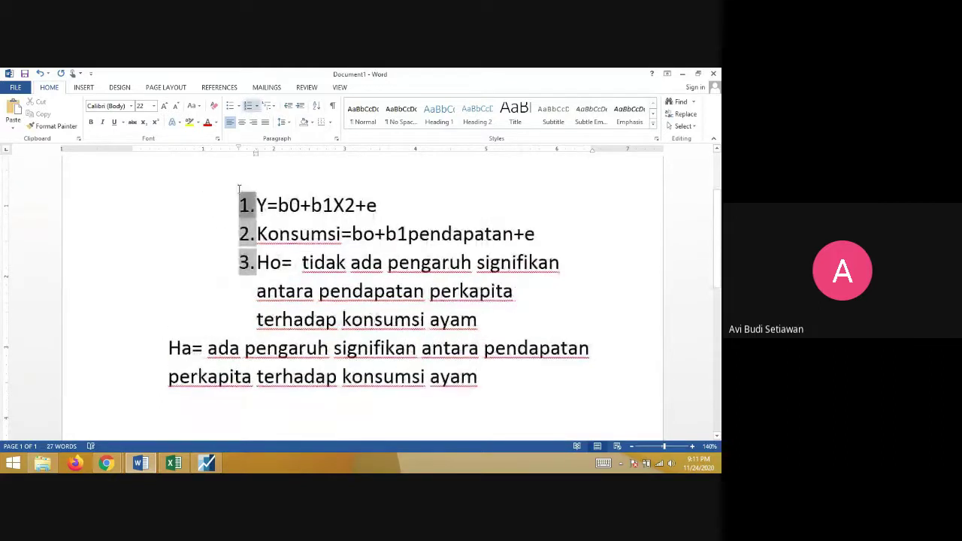
pyautogui.click(41, 73)
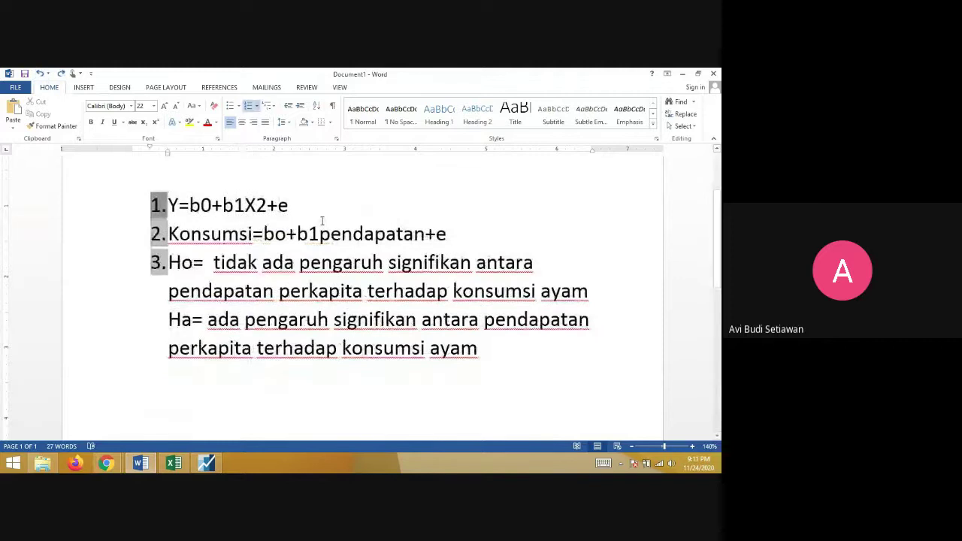
# Step: Review the Ho and Ha hypotheses and the X2 term of the first equation, and switch to the EViews workfile
pyautogui.hotkey('ctrl', 'End')
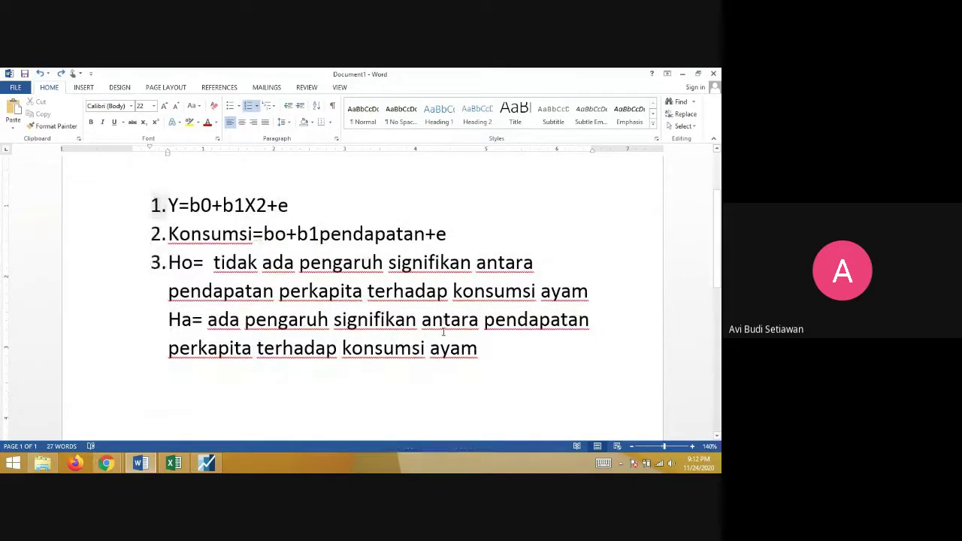
pyautogui.moveTo(478, 348); pyautogui.dragTo(184, 271)
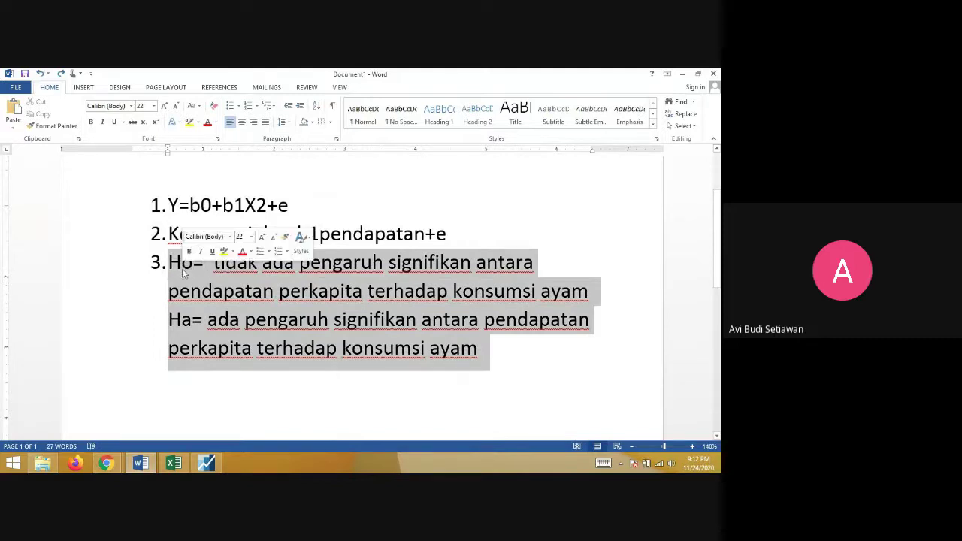
pyautogui.click(216, 320)
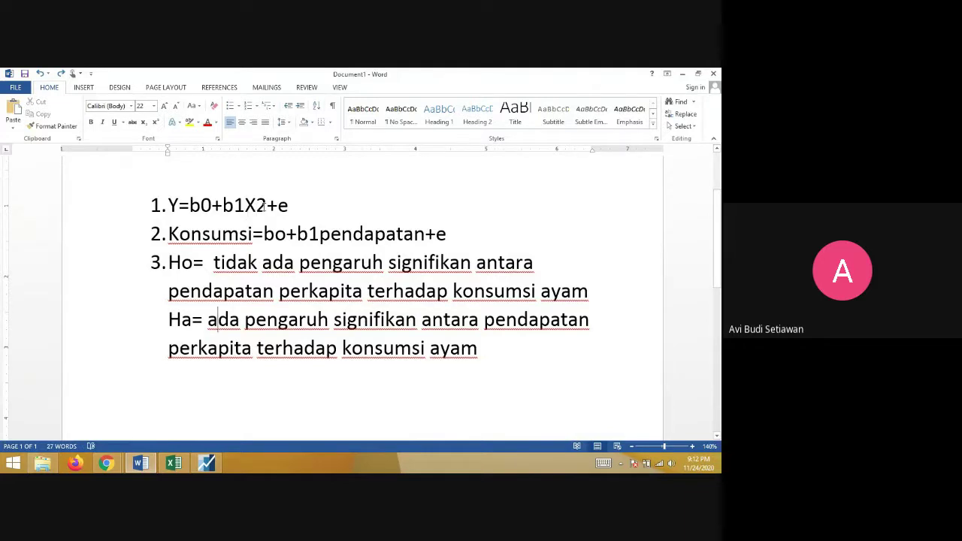
pyautogui.moveTo(267, 205); pyautogui.dragTo(254, 205)
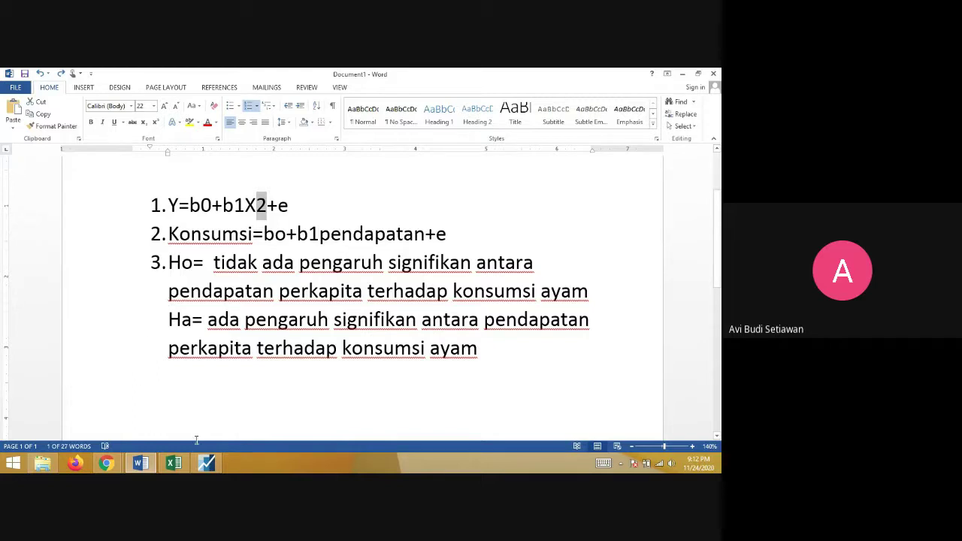
pyautogui.click(211, 464)
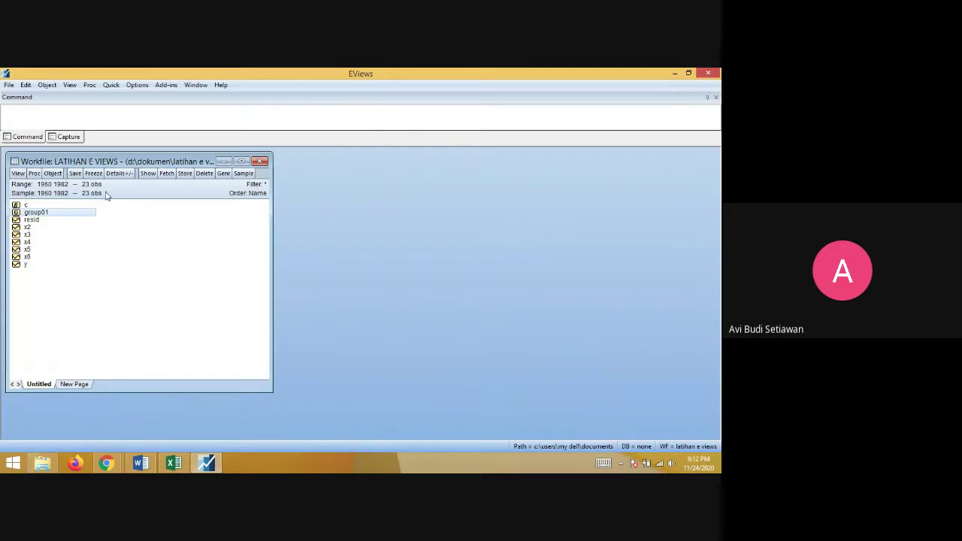
# Step: Start a new equation estimation with the specification "y c x2"
pyautogui.click(111, 86)
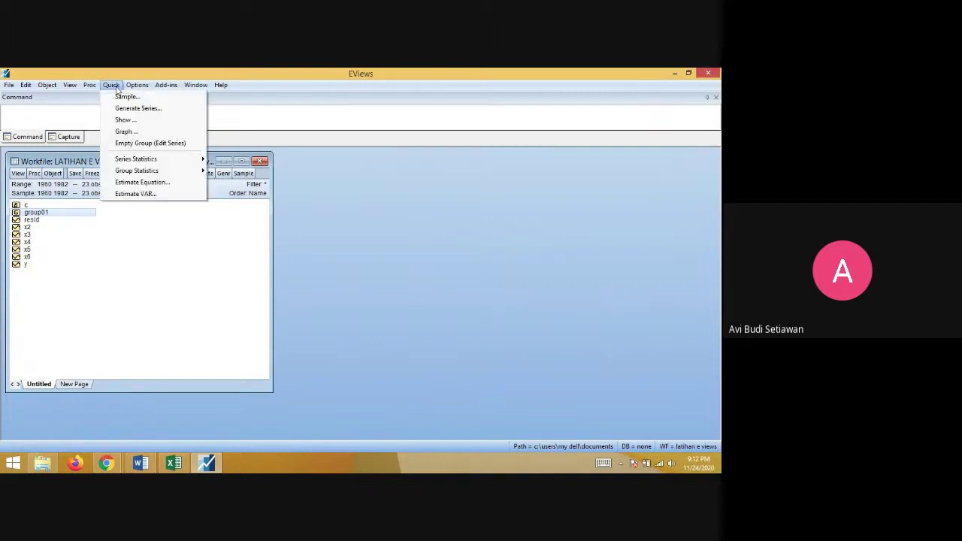
pyautogui.click(155, 184)
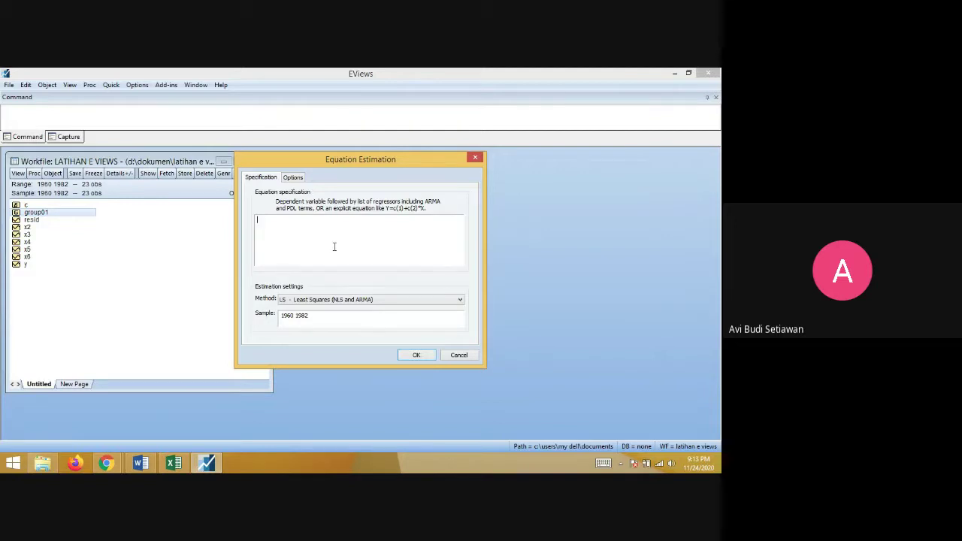
pyautogui.write('y c x2')
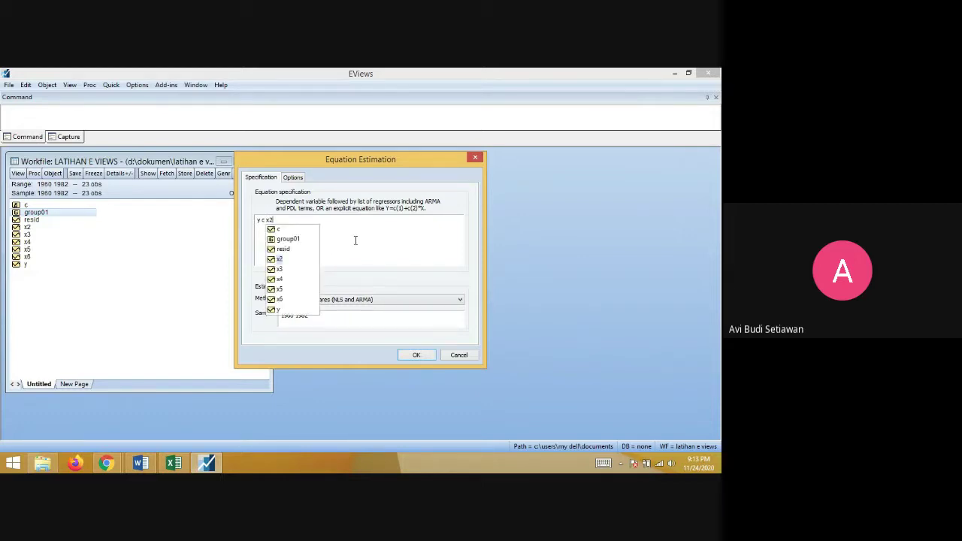
pyautogui.press('Escape')
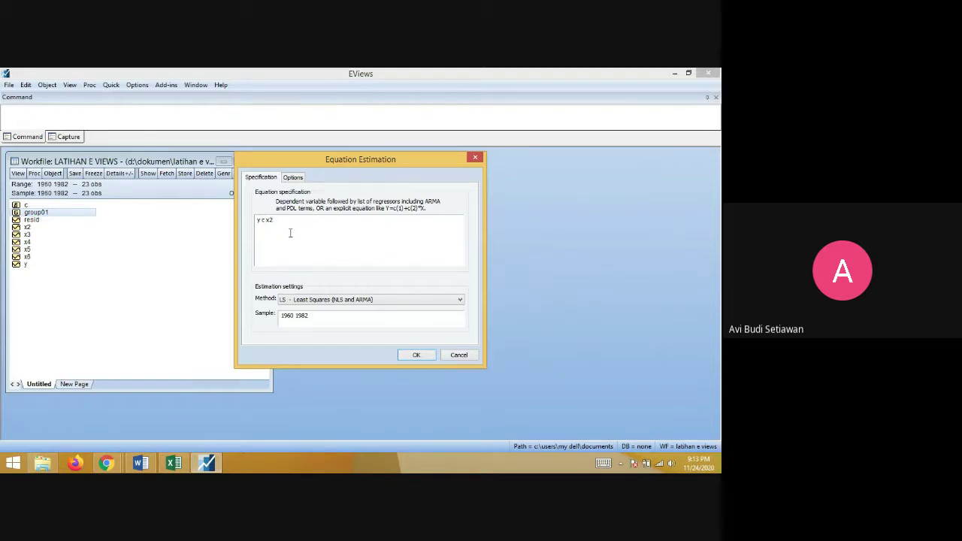
pyautogui.press('BackSpace')
pyautogui.press('BackSpace')
pyautogui.press('BackSpace')
pyautogui.press('BackSpace')
pyautogui.press('BackSpace')
pyautogui.press('BackSpace')
pyautogui.write('y c x2')
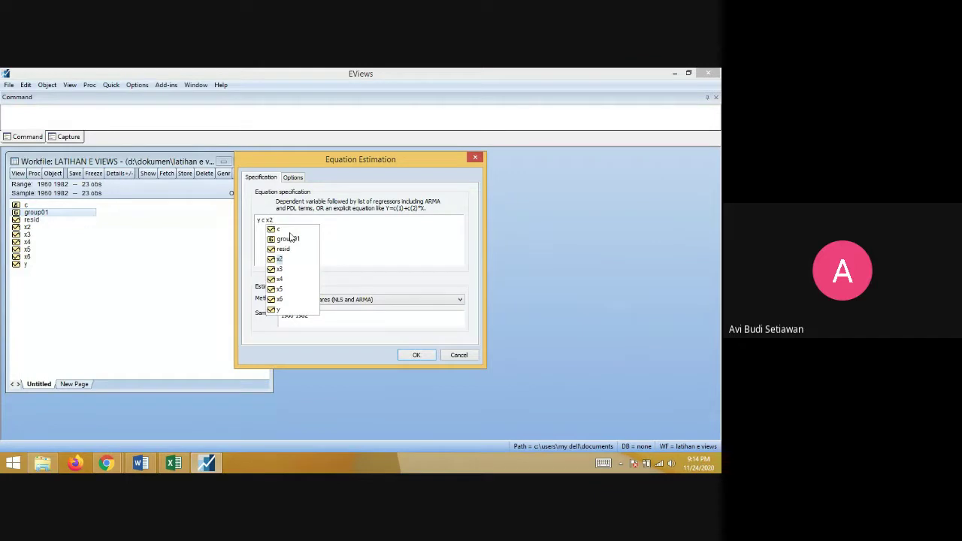
pyautogui.click(392, 233)
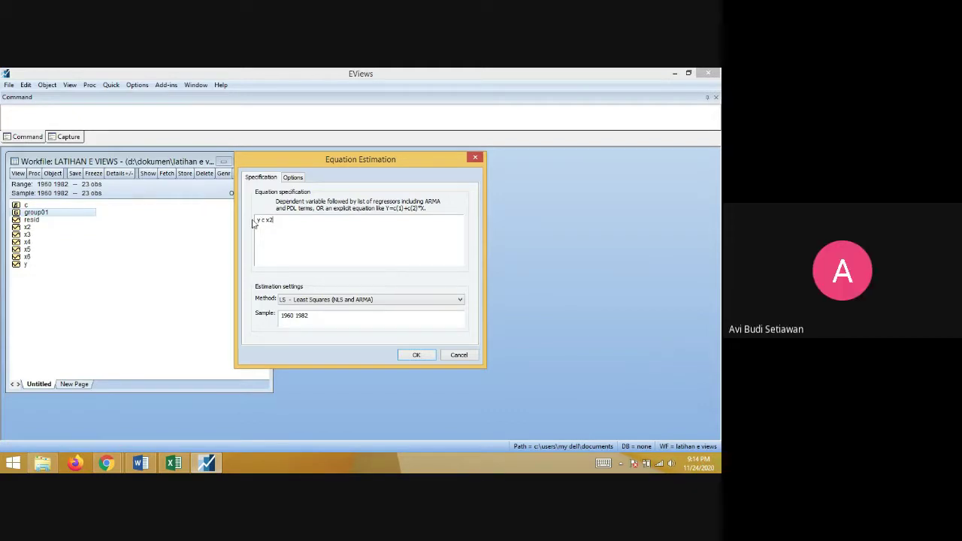
# Step: Estimate the equation with the LS - Least Squares (NLS and ARMA) method over the 1960 1982 sample
pyautogui.click(337, 301)
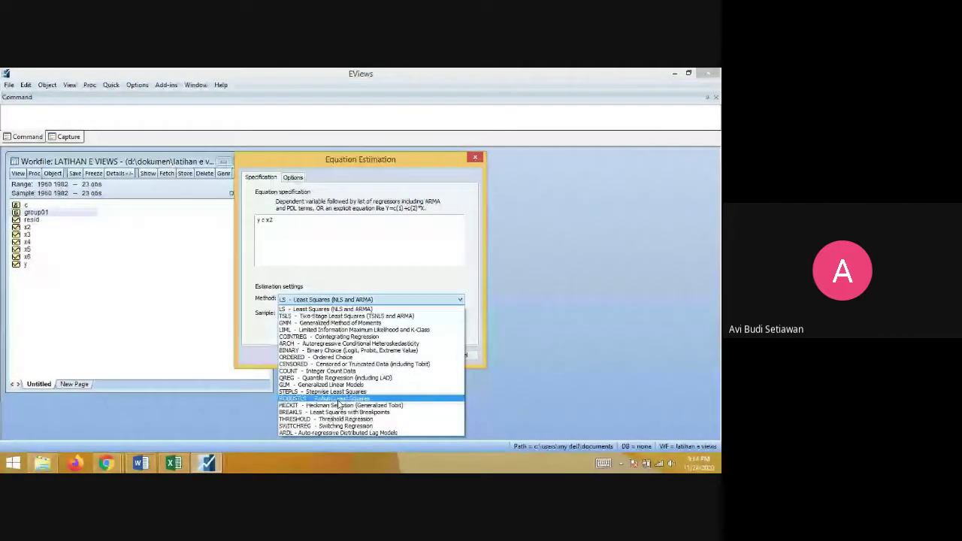
pyautogui.click(329, 310)
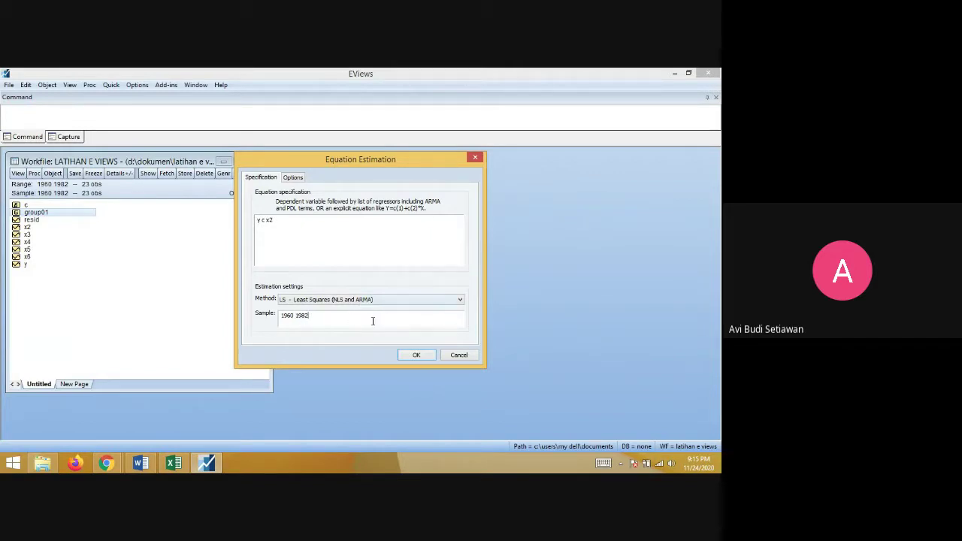
pyautogui.click(417, 355)
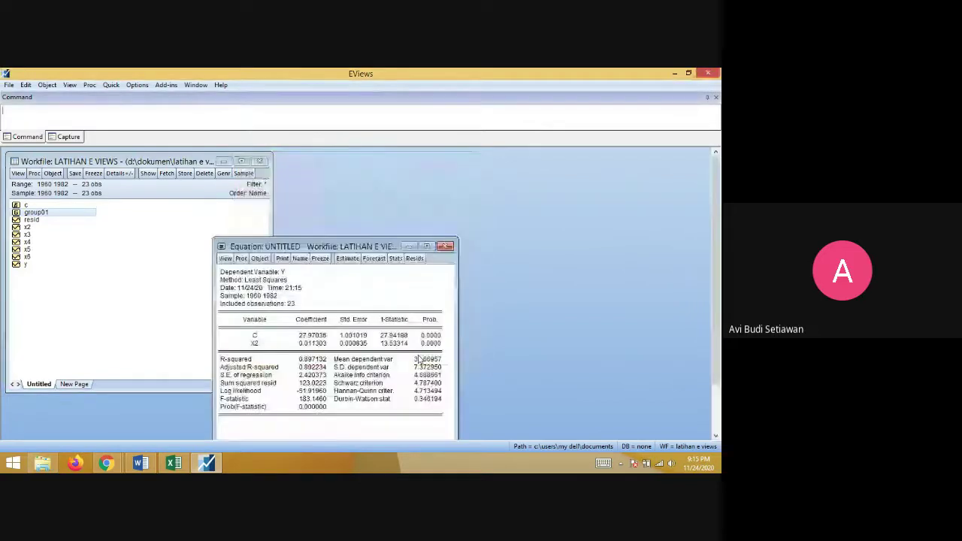
# Step: Place the equation output beside the workfile, name it eq01, and select it in the workfile's object list
pyautogui.moveTo(323, 249); pyautogui.dragTo(391, 178)
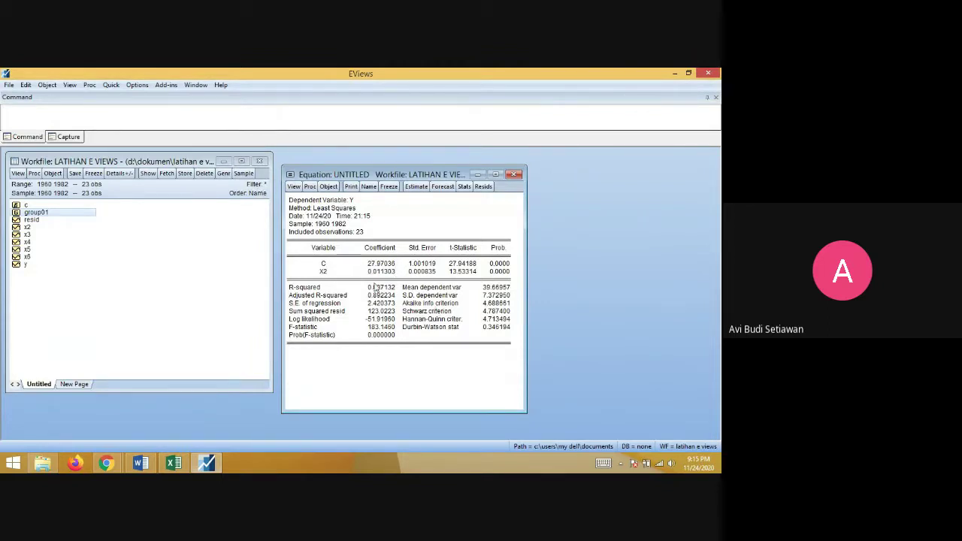
pyautogui.click(369, 187)
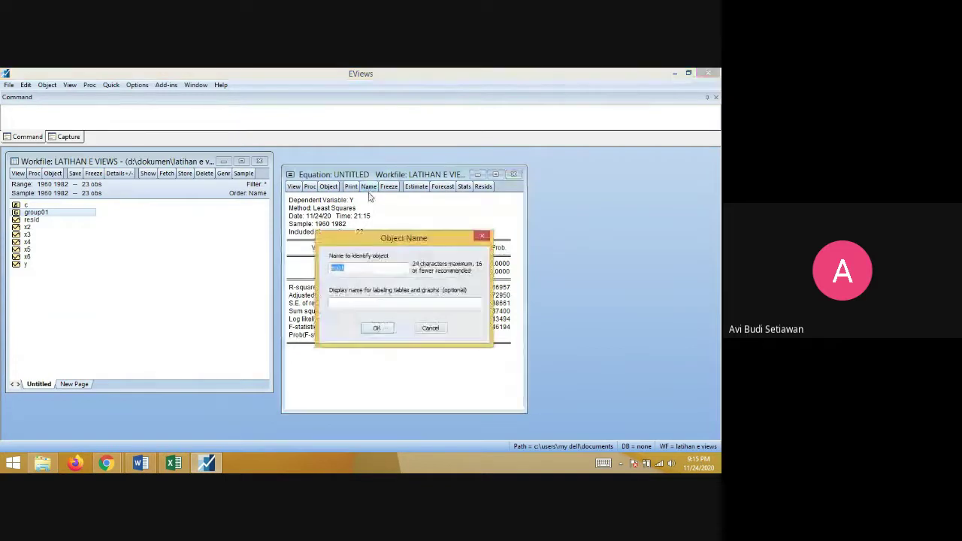
pyautogui.click(378, 327)
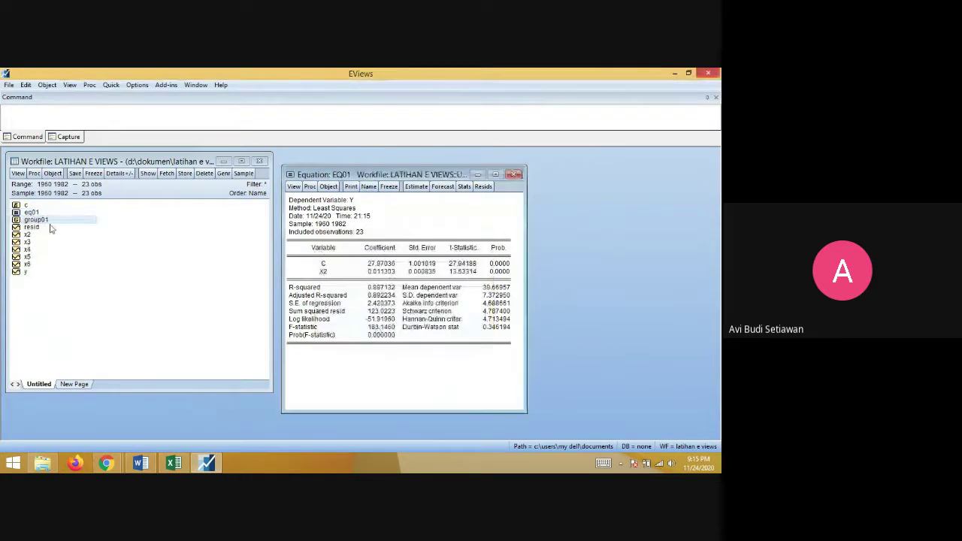
pyautogui.click(28, 213)
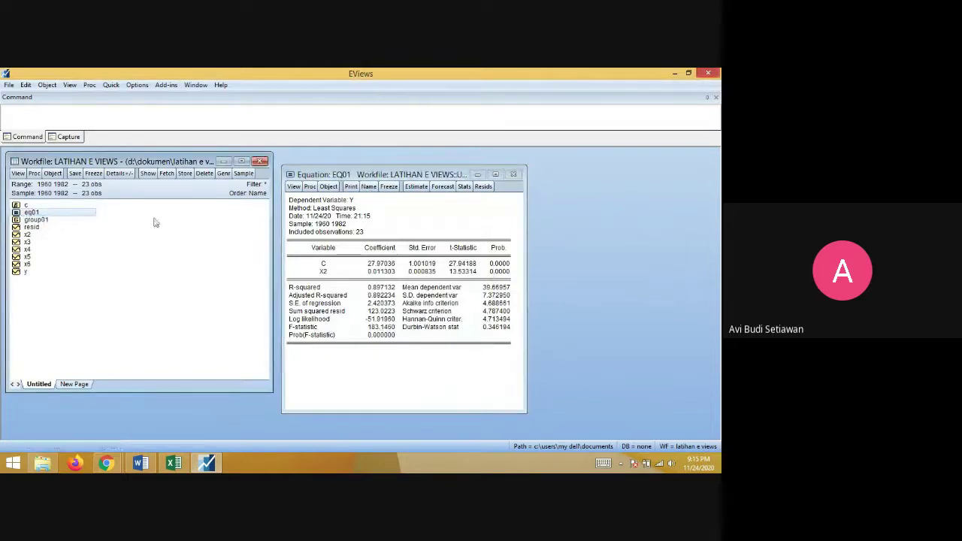
# Step: Examine the t-Statistic and Prob. values of X2 in the EQ01 regression output
pyautogui.click(384, 222)
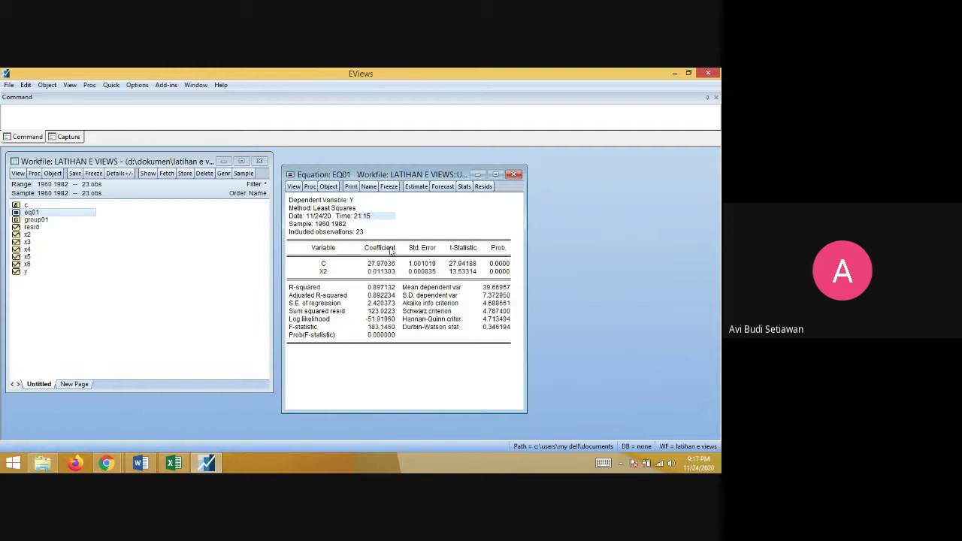
pyautogui.click(450, 272)
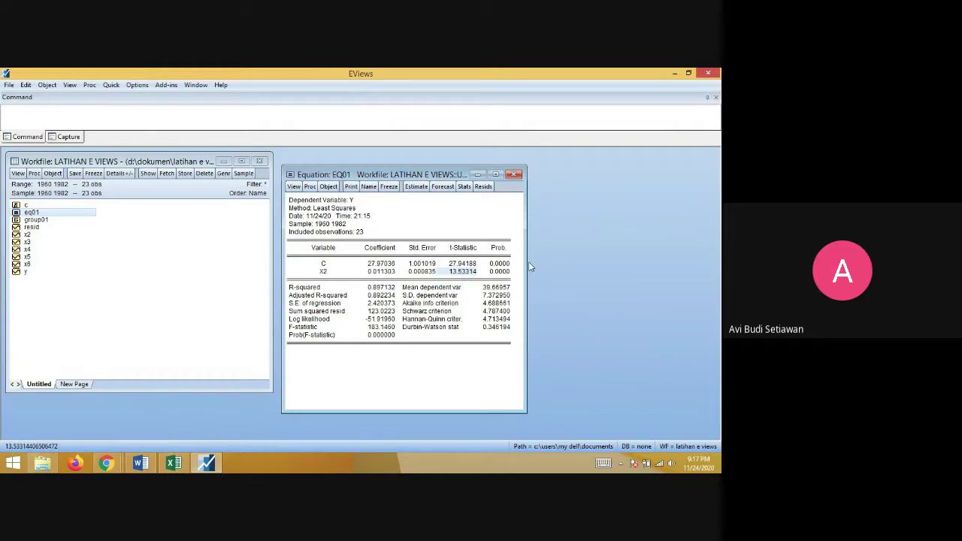
pyautogui.click(499, 274)
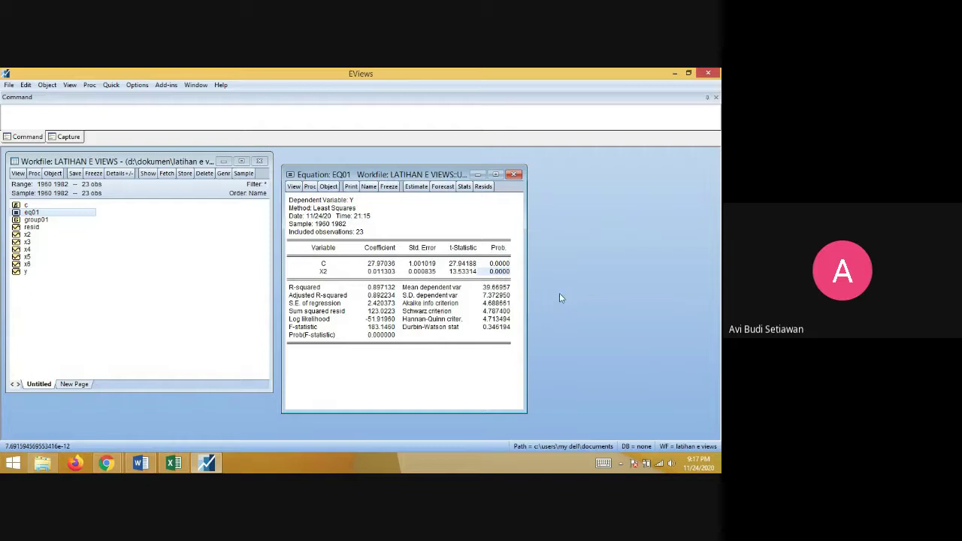
pyautogui.click(462, 272)
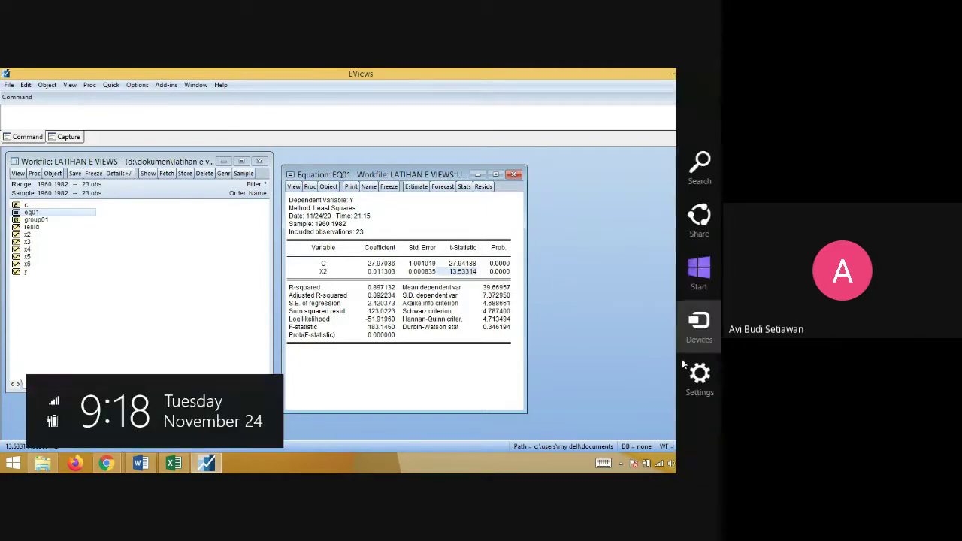
pyautogui.click(499, 274)
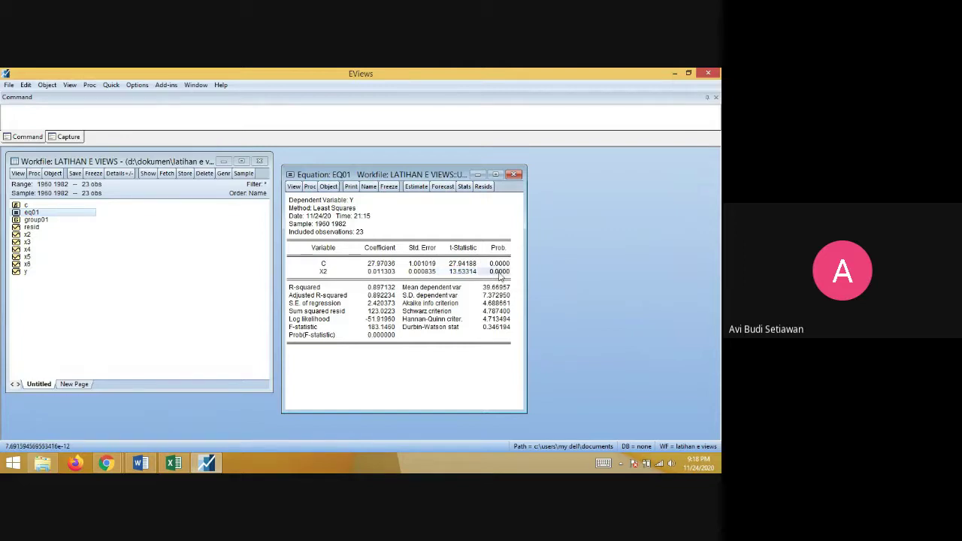
# Step: Switch to the Word document and add "Jika prob < alpha maka Ho ditolak" below the Ha hypothesis, leaving a blank line between
pyautogui.click(140, 463)
pyautogui.click(496, 366)
pyautogui.press('Return')
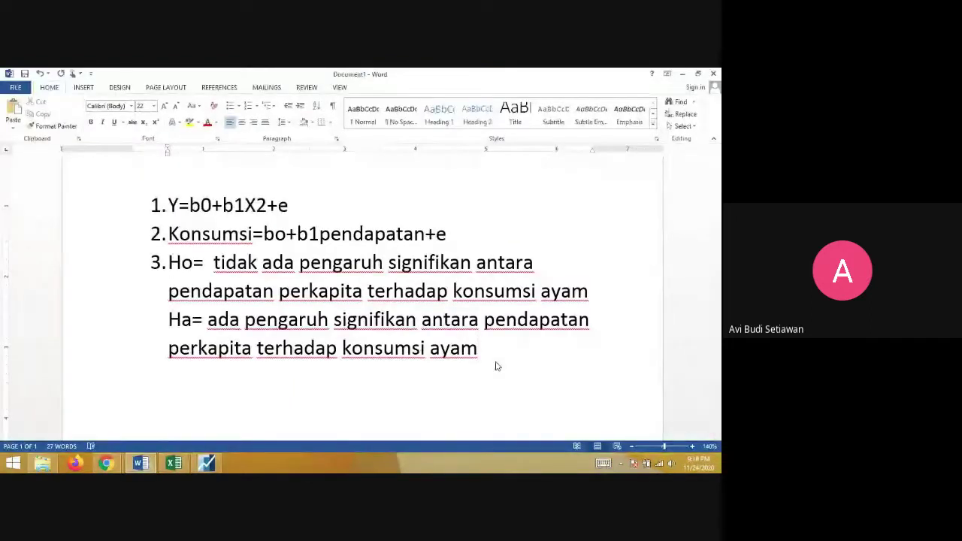
pyautogui.write('jika pr')
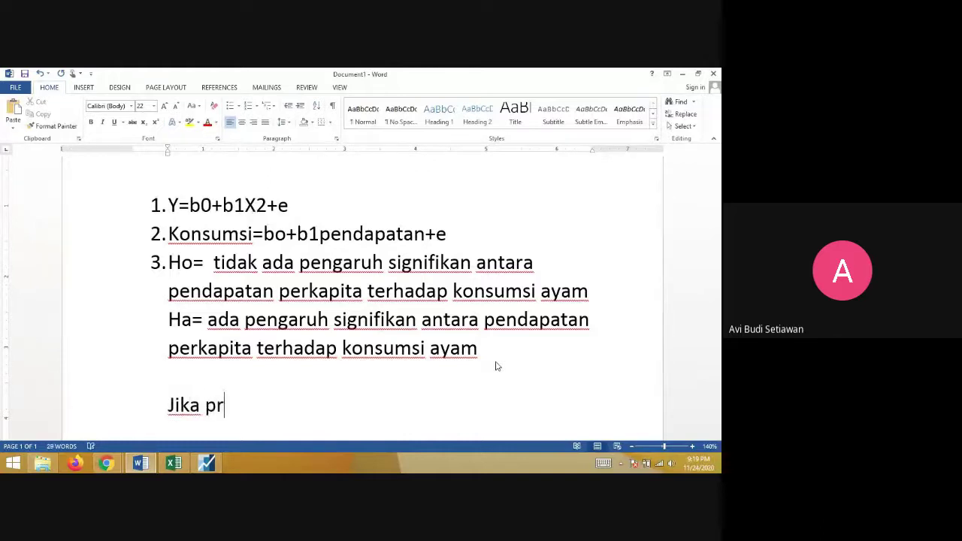
pyautogui.write('op')
pyautogui.press('BackSpace')
pyautogui.press('BackSpace')
pyautogui.write('b < alph')
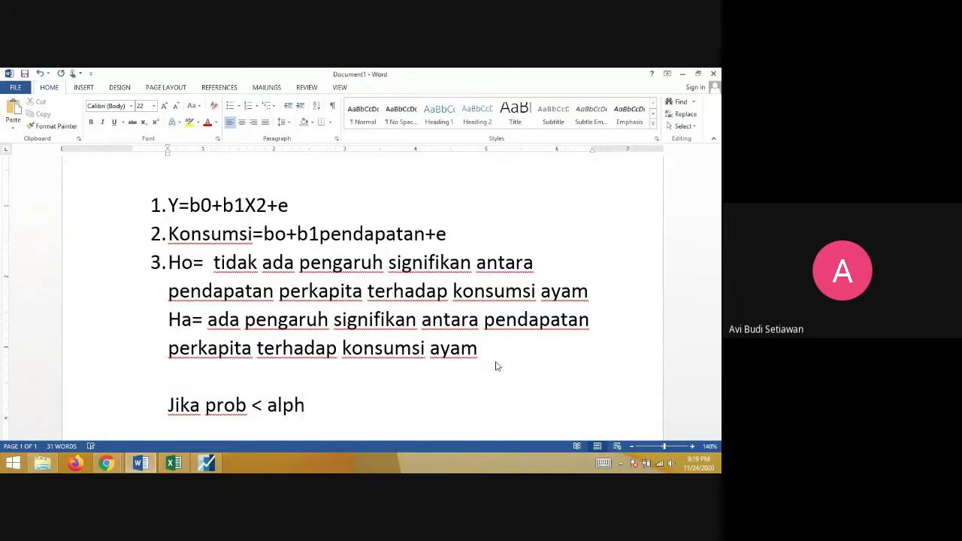
pyautogui.write('a maka ')
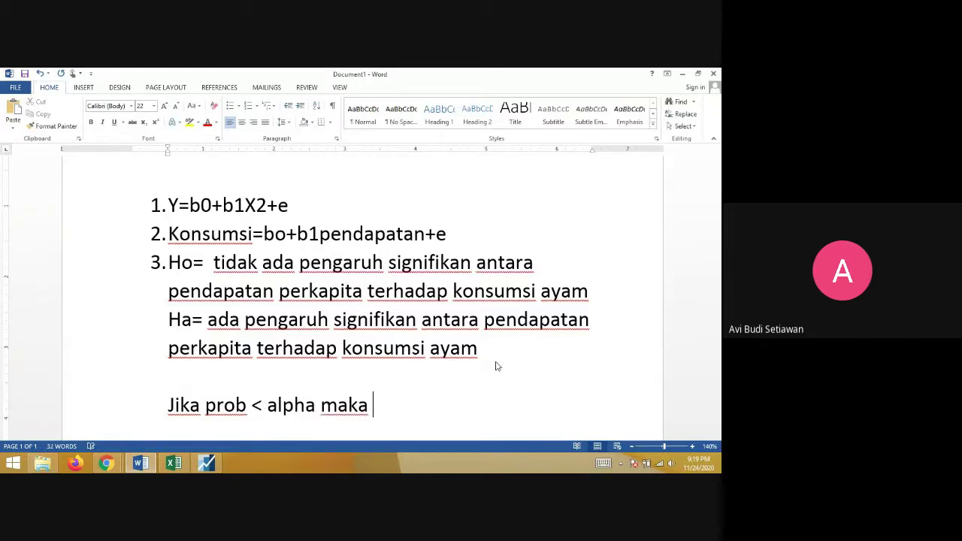
pyautogui.write('Ho ditolak')
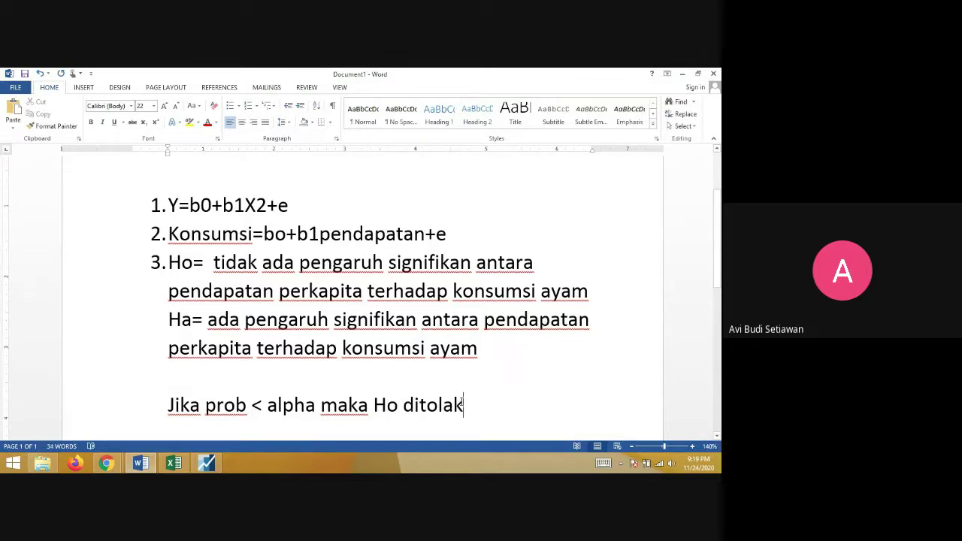
# Step: Insert "(5%)" after "alpha" in the decision rule line
pyautogui.scroll(-1, 301, 410)
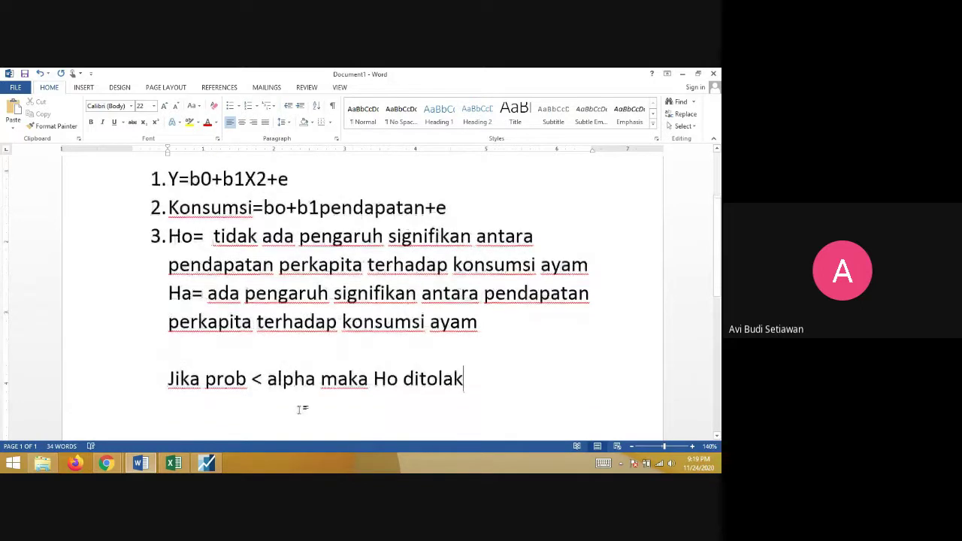
pyautogui.scroll(-1, 301, 410)
pyautogui.click(314, 372)
pyautogui.write('( ')
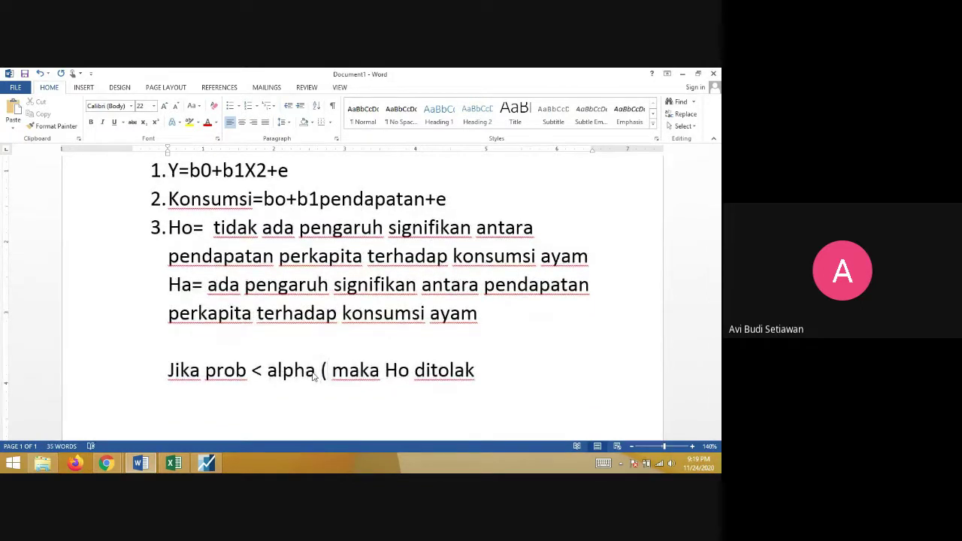
pyautogui.write('%%')
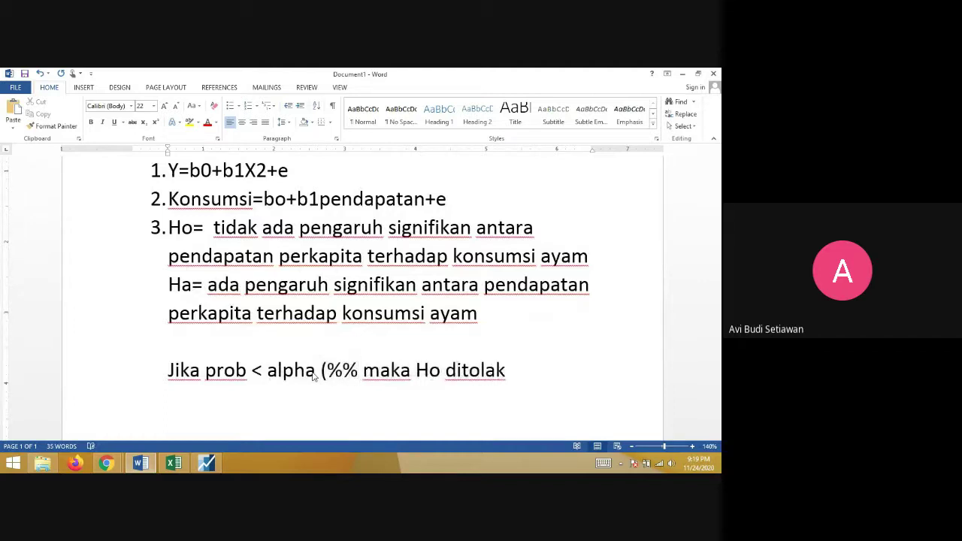
pyautogui.press('BackSpace')
pyautogui.press('BackSpace')
pyautogui.write('5%)')
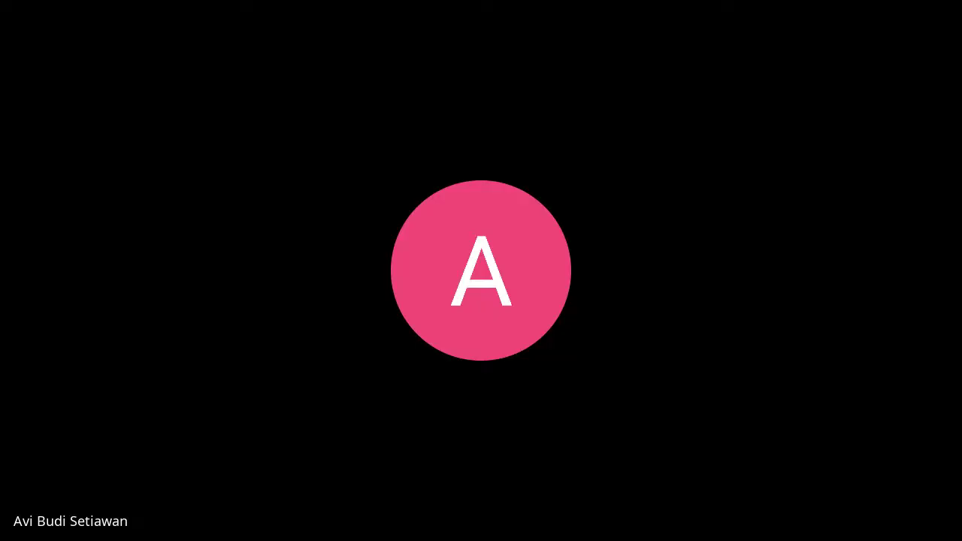
# Step: Review the Ha and Ho hypotheses in Word against the EQ01 regression output in EViews
pyautogui.moveTo(478, 314); pyautogui.dragTo(192, 284)
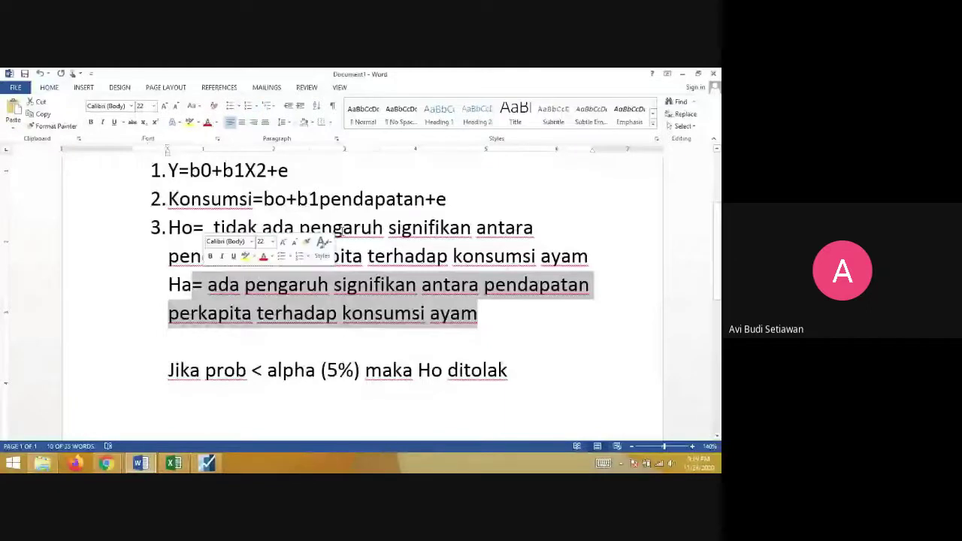
pyautogui.click(216, 227)
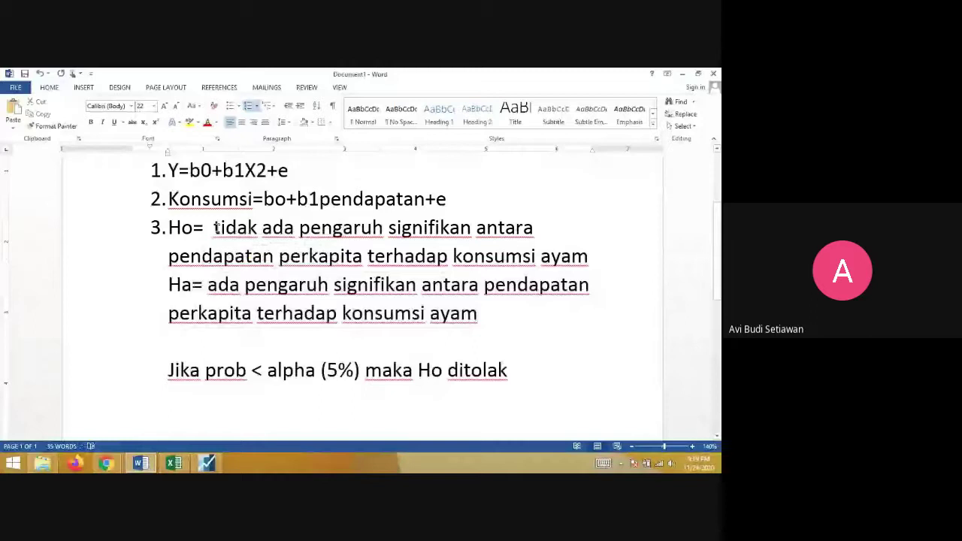
pyautogui.click(268, 303)
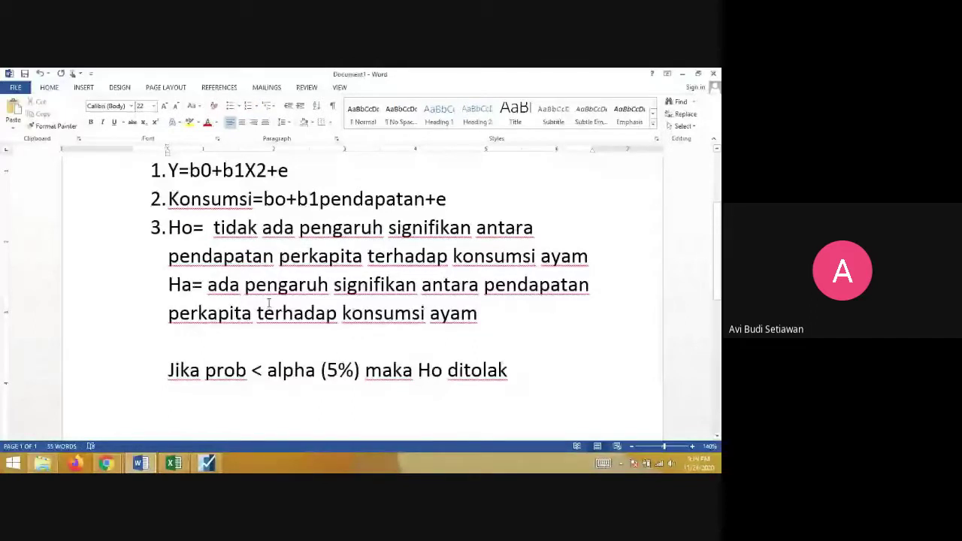
pyautogui.click(207, 464)
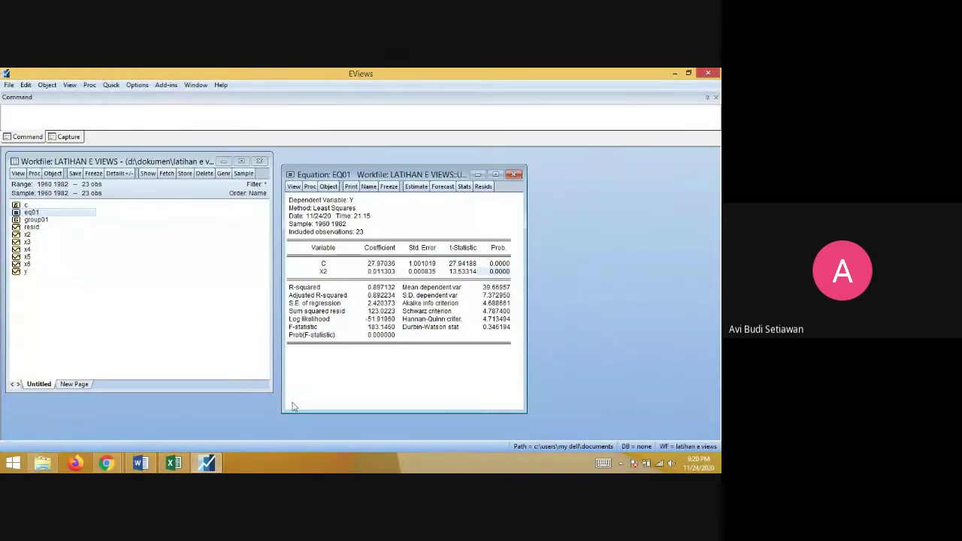
pyautogui.click(153, 465)
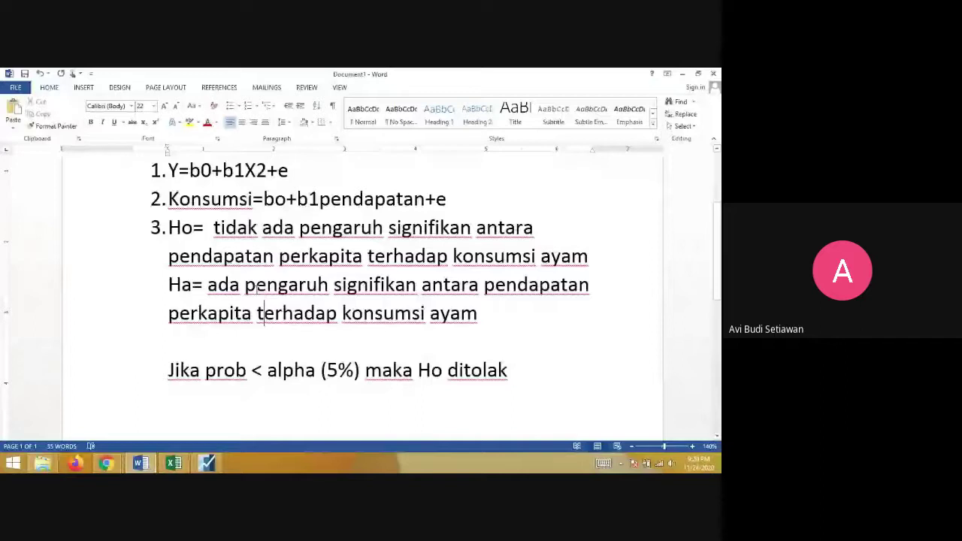
pyautogui.click(207, 463)
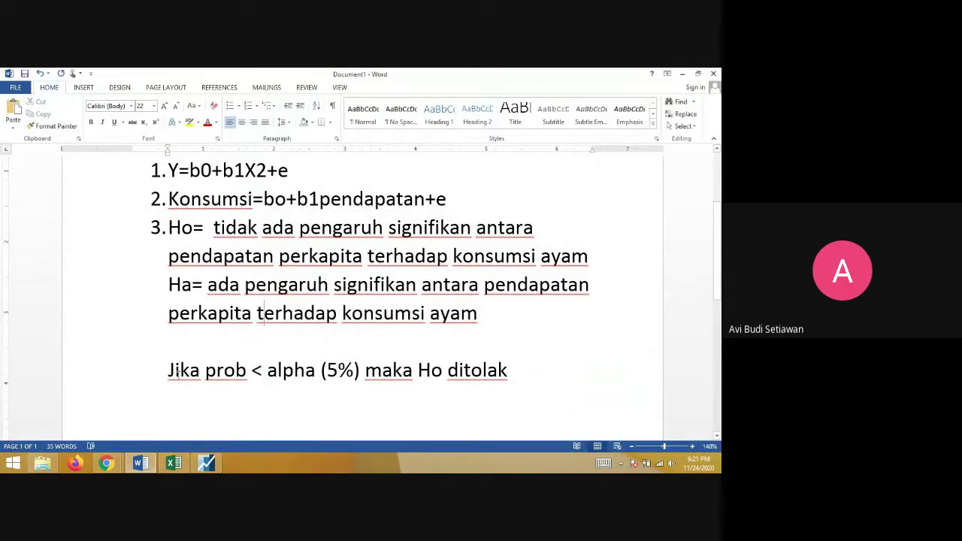
# Step: Colour the whole Ho hypothesis in list item 3 red
pyautogui.click(169, 227)
pyautogui.hotkey('shift', 'Down')
pyautogui.hotkey('shift', 'Down')
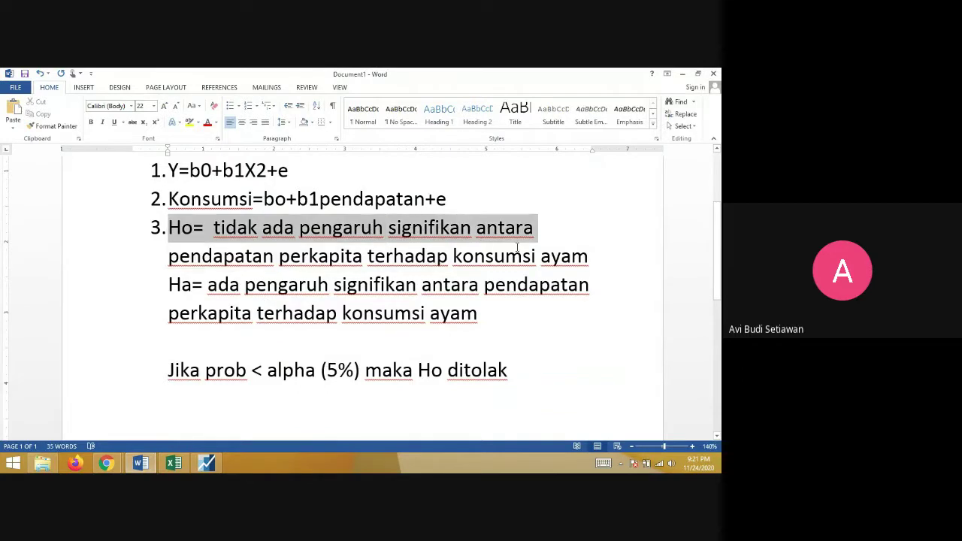
pyautogui.click(208, 122)
pyautogui.click(249, 332)
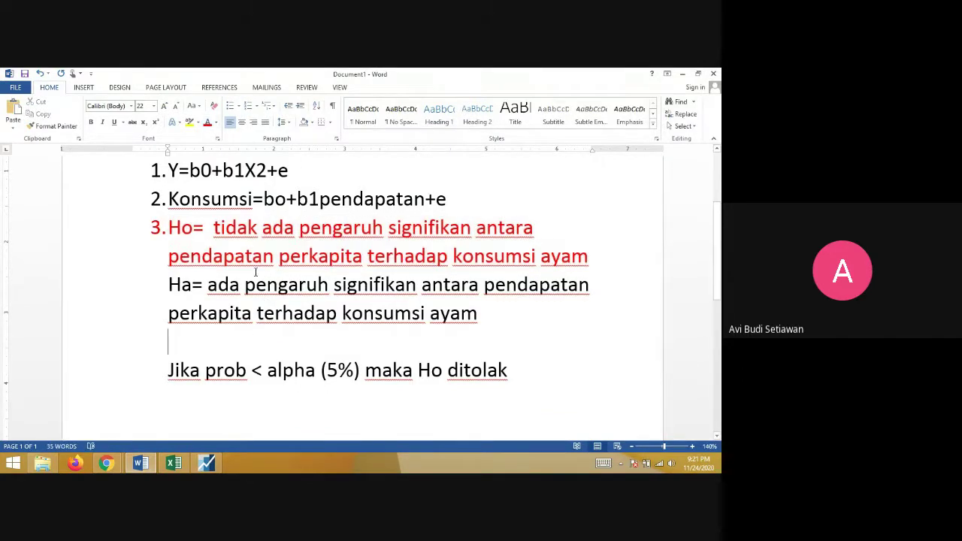
# Step: Check the Ha hypothesis in Word, then switch to EViews and show the representations of equation EQ01
pyautogui.tripleClick(167, 287)
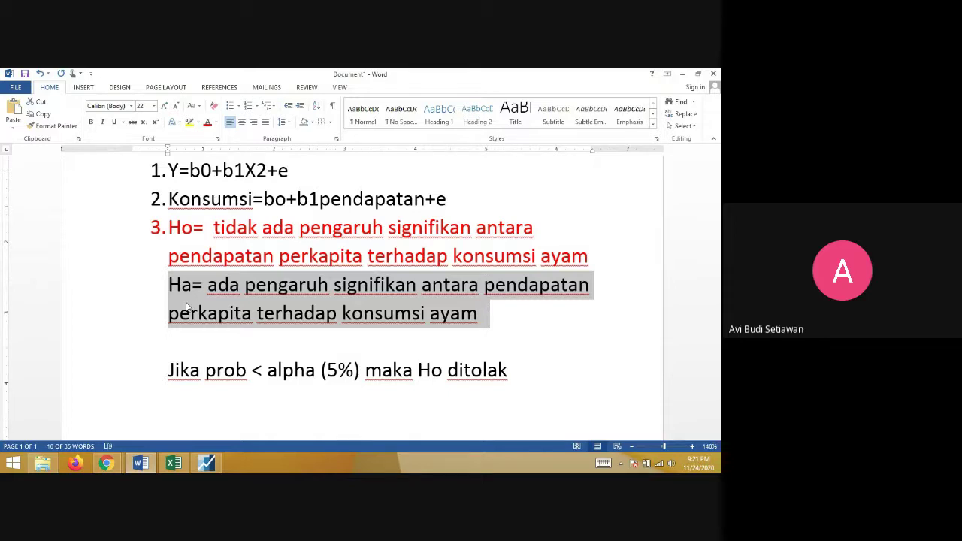
pyautogui.click(200, 466)
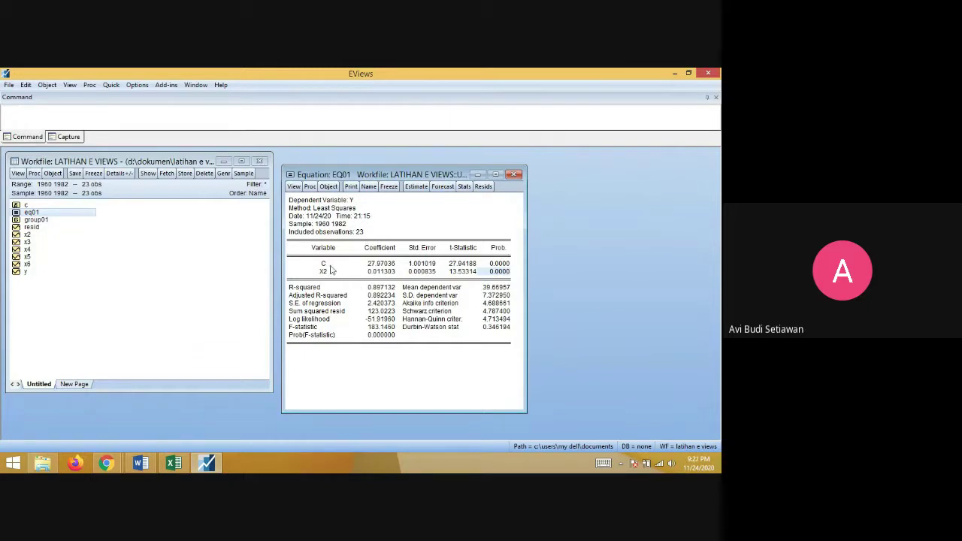
pyautogui.click(294, 187)
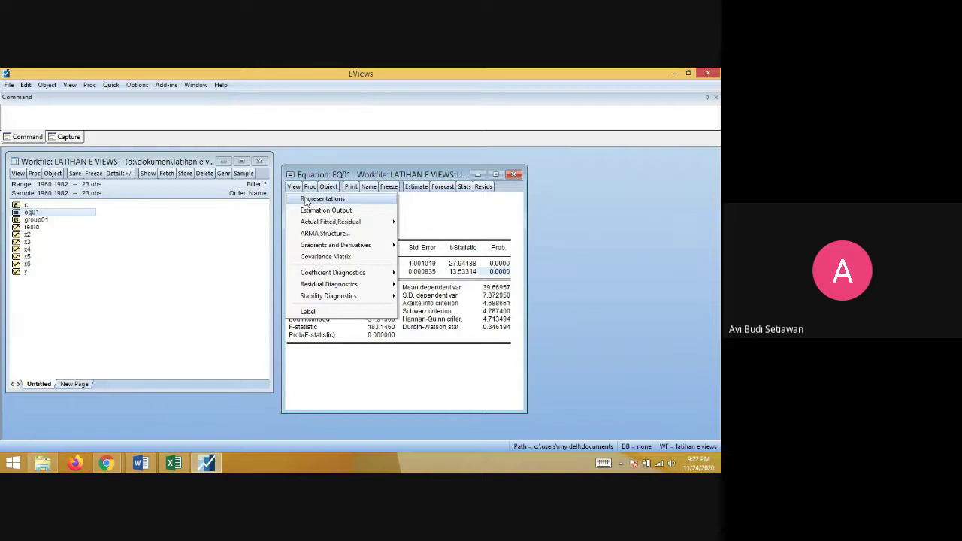
pyautogui.click(306, 200)
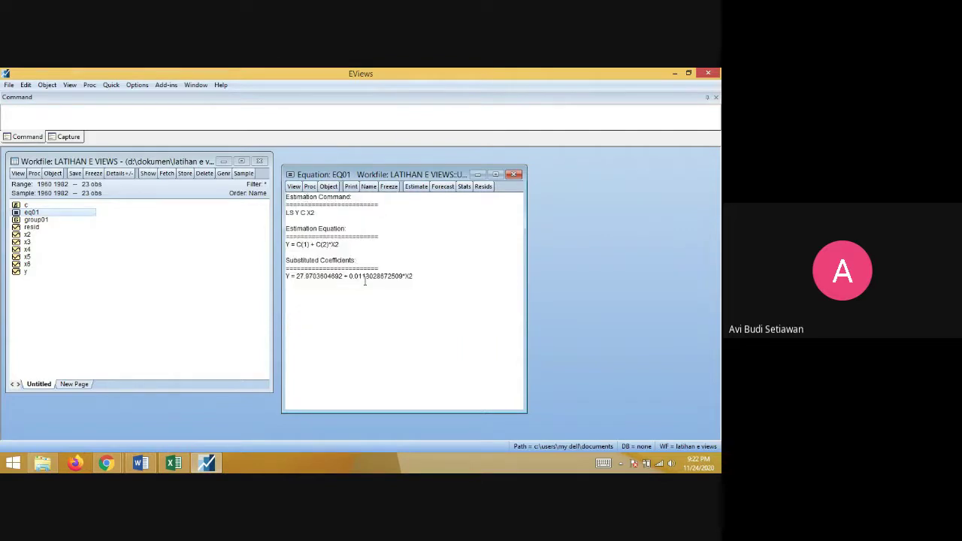
# Step: Examine the intercept, the sign and the X2 coefficient in EQ01's substituted-coefficients equation
pyautogui.click(402, 280)
pyautogui.keyDown('shift'); pyautogui.click(289, 276); pyautogui.keyUp('shift')
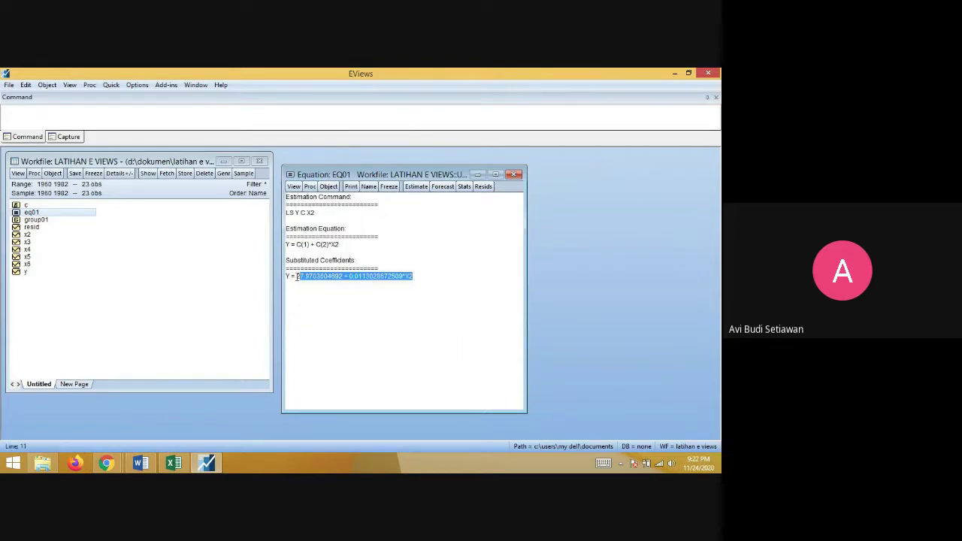
pyautogui.click(329, 287)
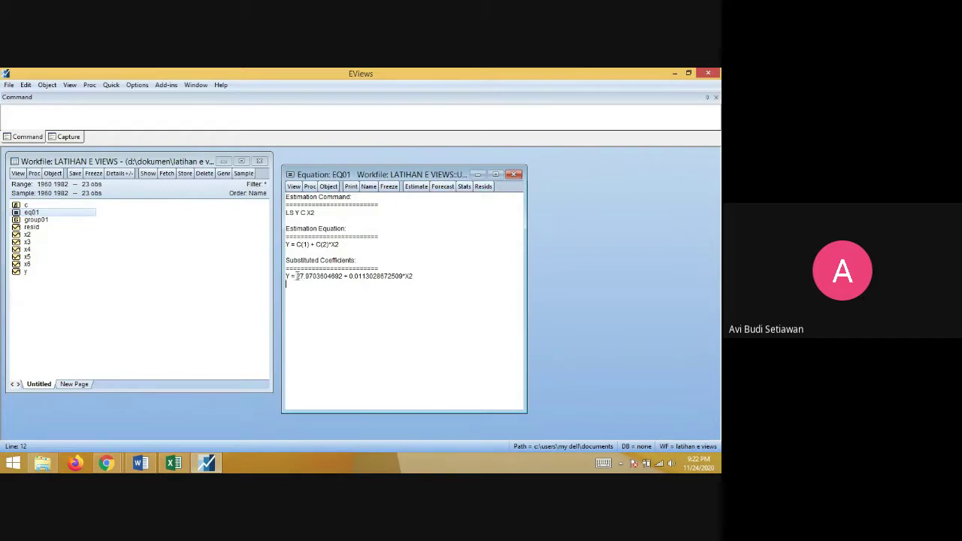
pyautogui.moveTo(296, 276); pyautogui.dragTo(314, 276)
pyautogui.moveTo(349, 276); pyautogui.dragTo(362, 277)
pyautogui.click(345, 276)
pyautogui.doubleClick(344, 276)
pyautogui.moveTo(349, 276); pyautogui.dragTo(362, 276)
# Step: Check the units of Y and X2 in the Excel sheet's variable notes, then return to EViews
pyautogui.click(175, 463)
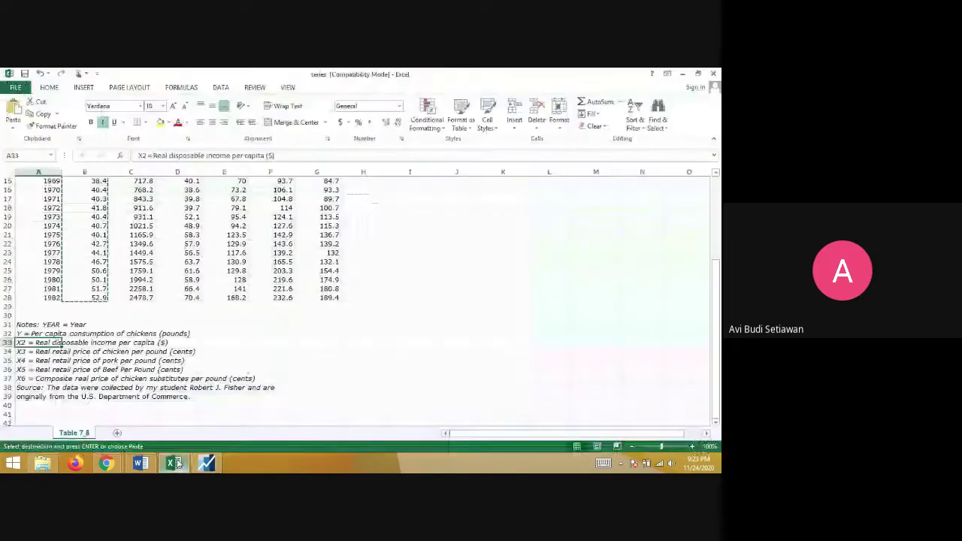
pyautogui.scroll(-1, 98, 260)
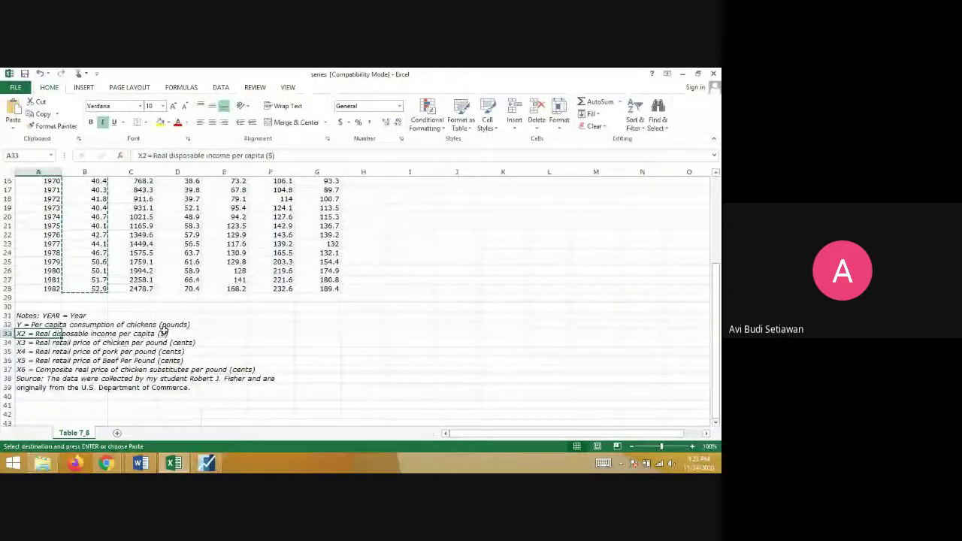
pyautogui.click(198, 465)
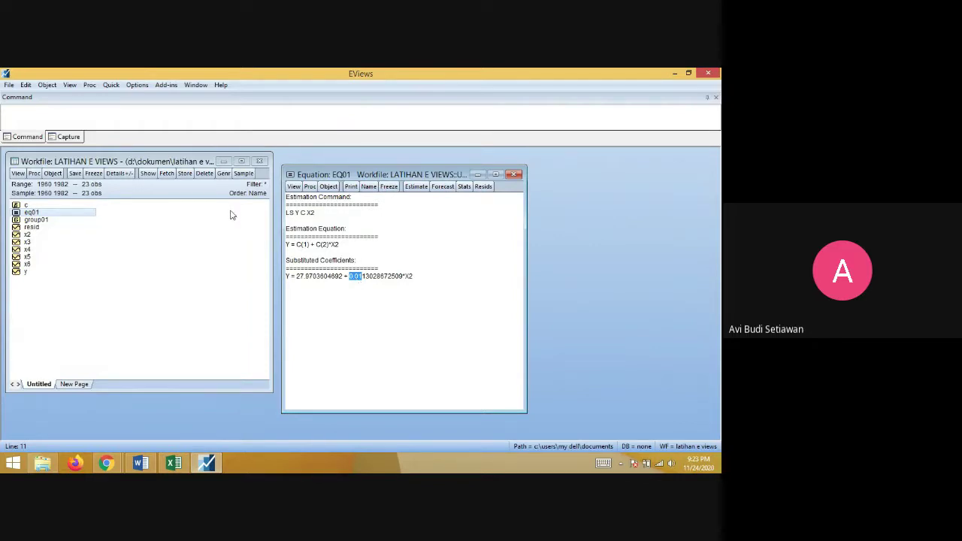
# Step: Display the estimation output of equation EQ01
pyautogui.click(301, 189)
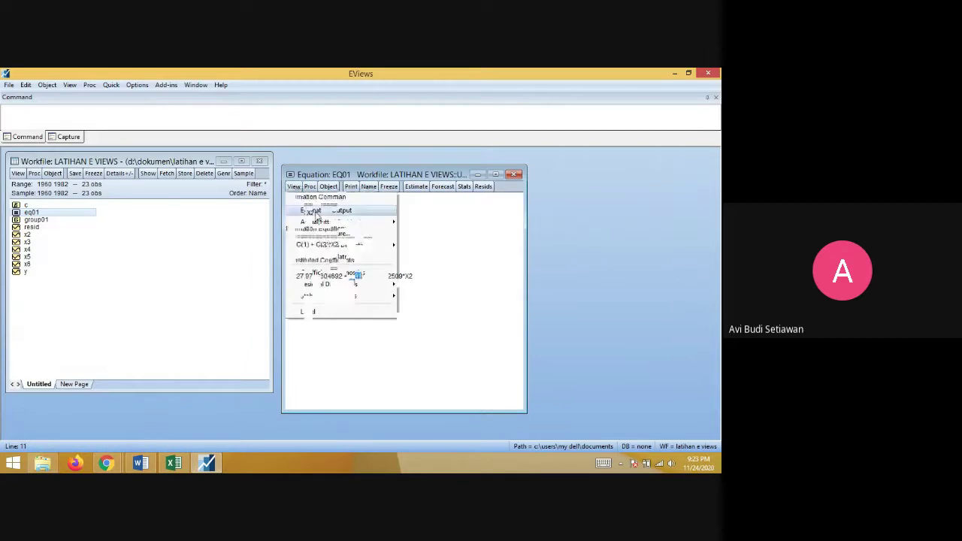
pyautogui.click(319, 210)
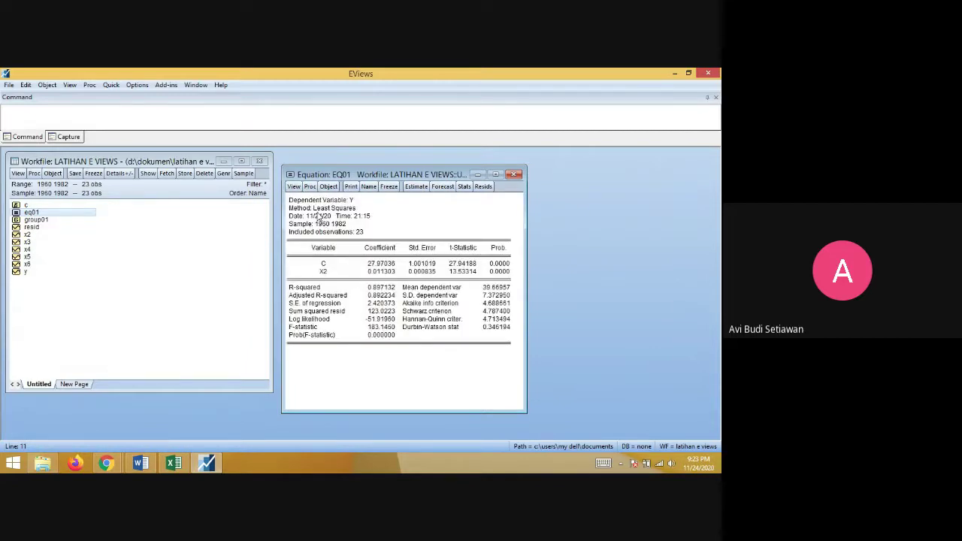
pyautogui.click(297, 186)
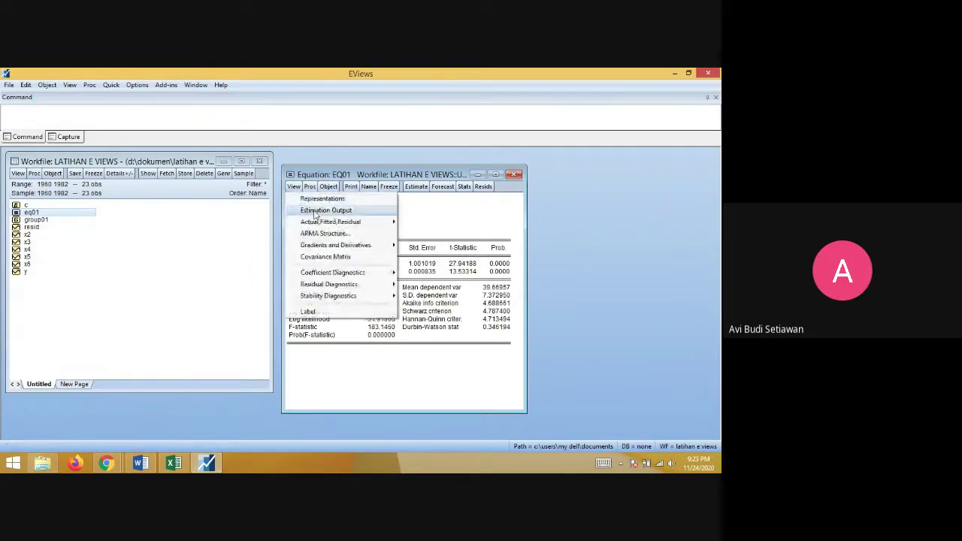
pyautogui.click(315, 210)
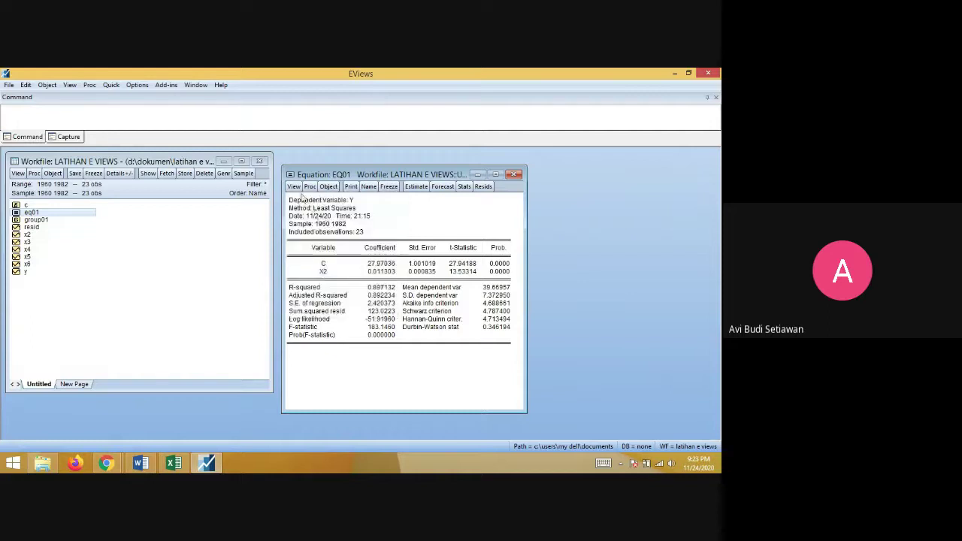
# Step: Copy the substituted-coefficients equation from EQ01's representations onto a new line below the decision rule in Word
pyautogui.click(294, 186)
pyautogui.click(307, 202)
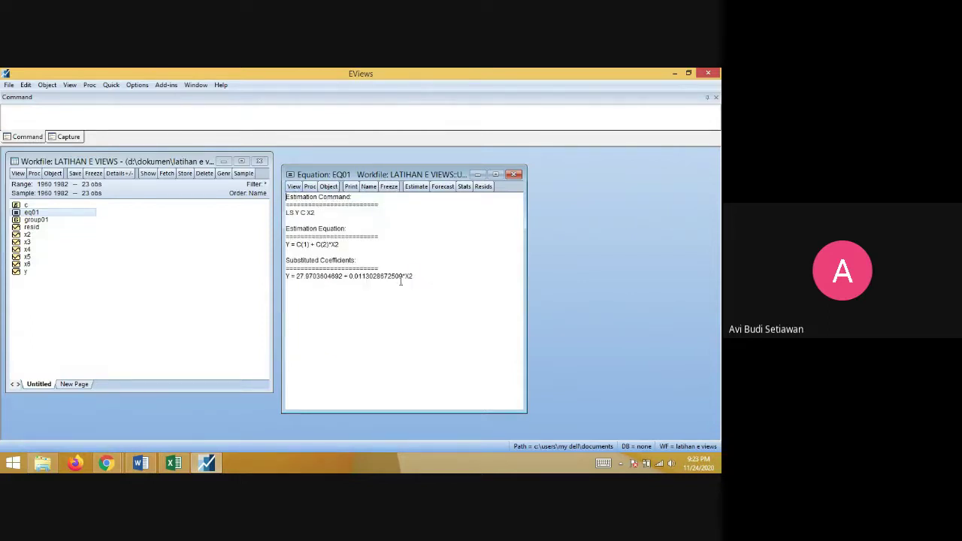
pyautogui.moveTo(413, 276); pyautogui.dragTo(283, 277)
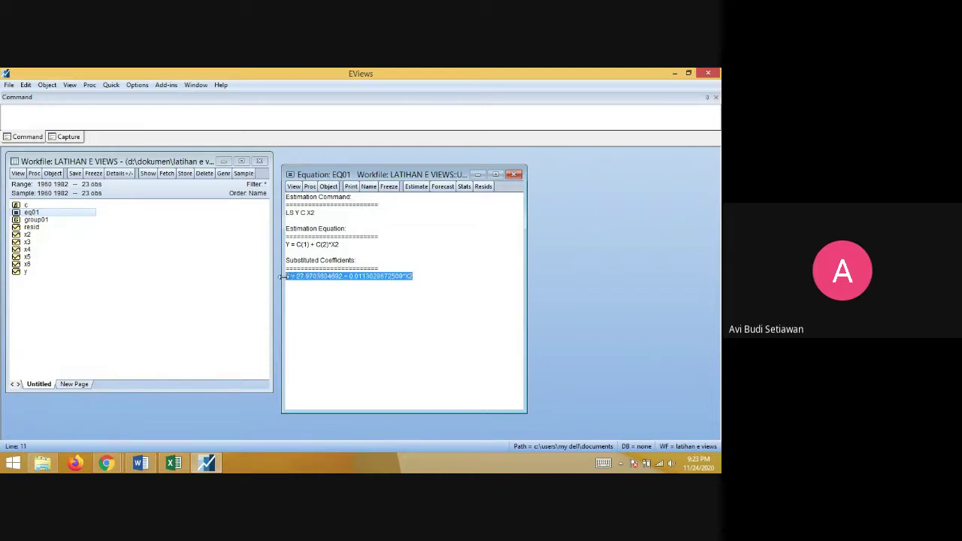
pyautogui.click(140, 463)
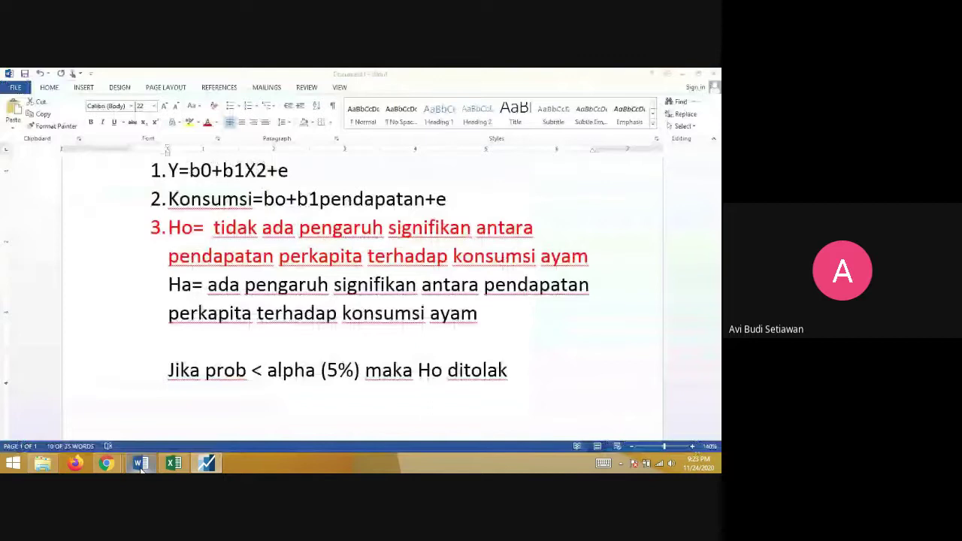
pyautogui.click(548, 381)
pyautogui.press('Return')
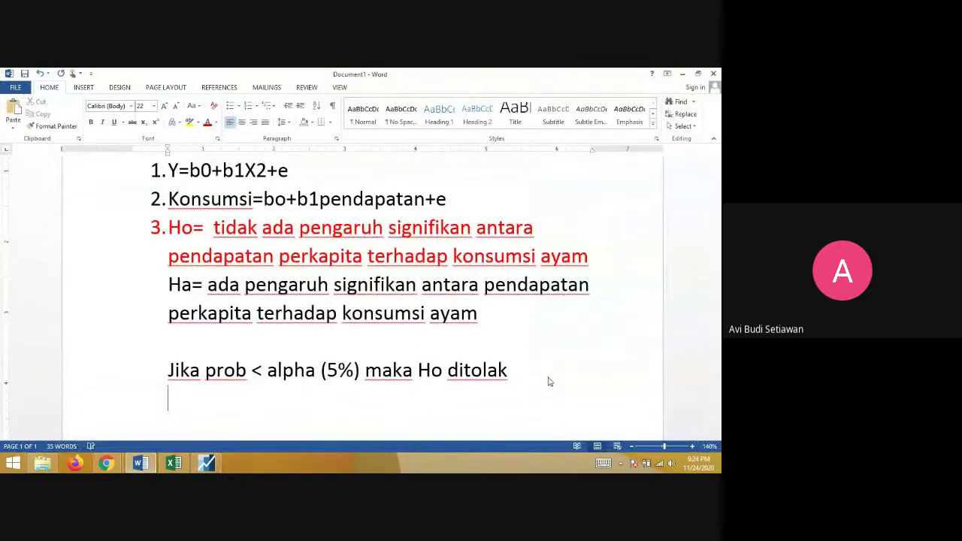
pyautogui.write('Y = 27.9703604692 + 0.0113028672509*X2')
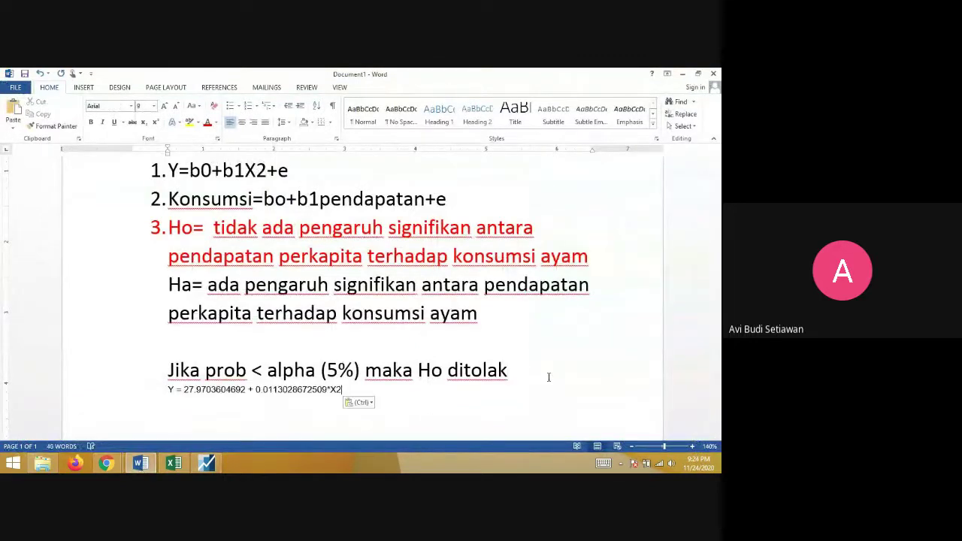
# Step: Set the font size of the pasted regression equation to 16
pyautogui.tripleClick(347, 393)
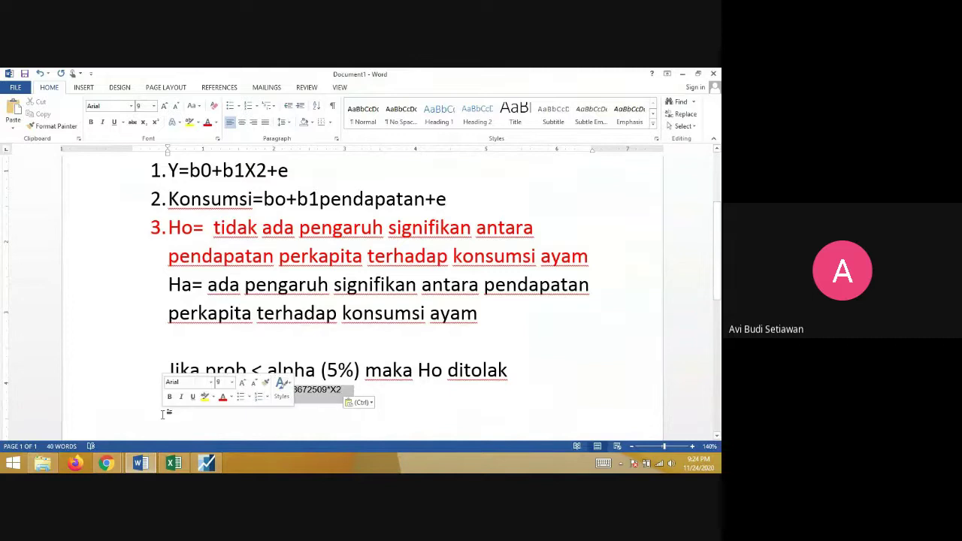
pyautogui.click(139, 107)
pyautogui.write('16')
pyautogui.press('Return')
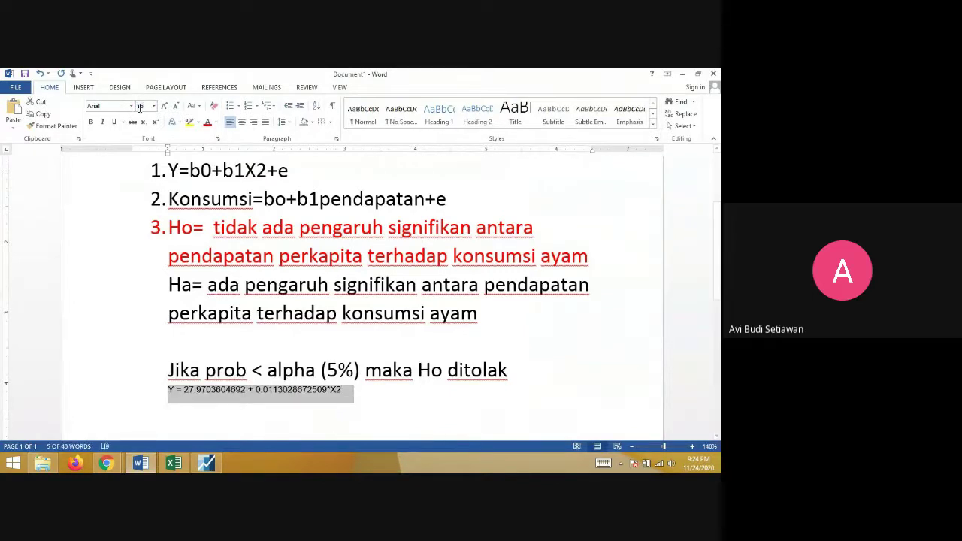
pyautogui.click(264, 257)
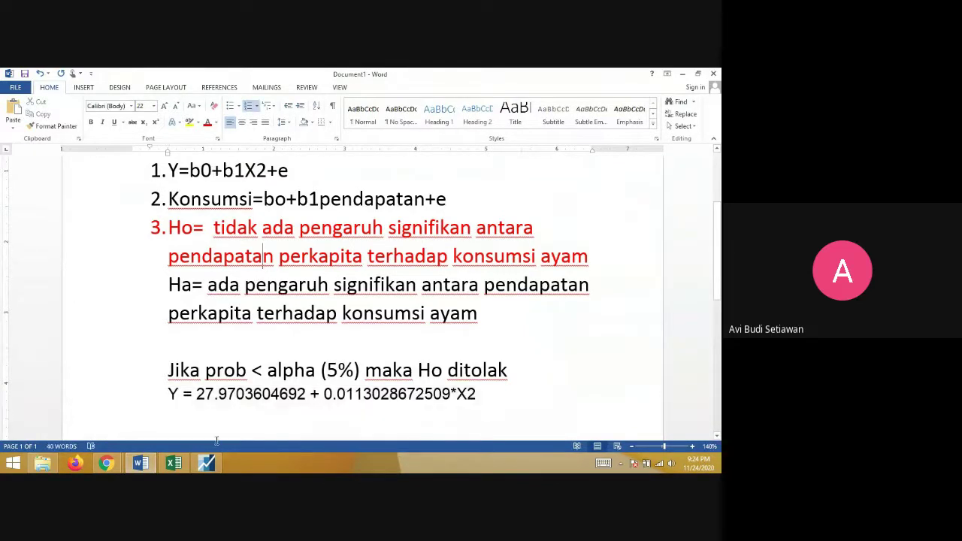
# Step: Return EQ01 in EViews to its estimation output, then switch to the Google Meet call in Chrome
pyautogui.click(206, 463)
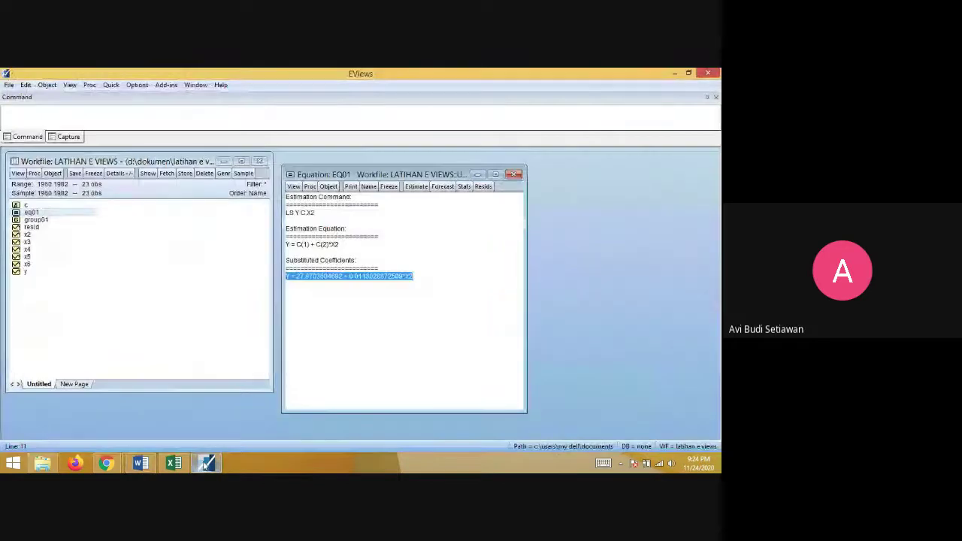
pyautogui.click(293, 186)
pyautogui.click(321, 211)
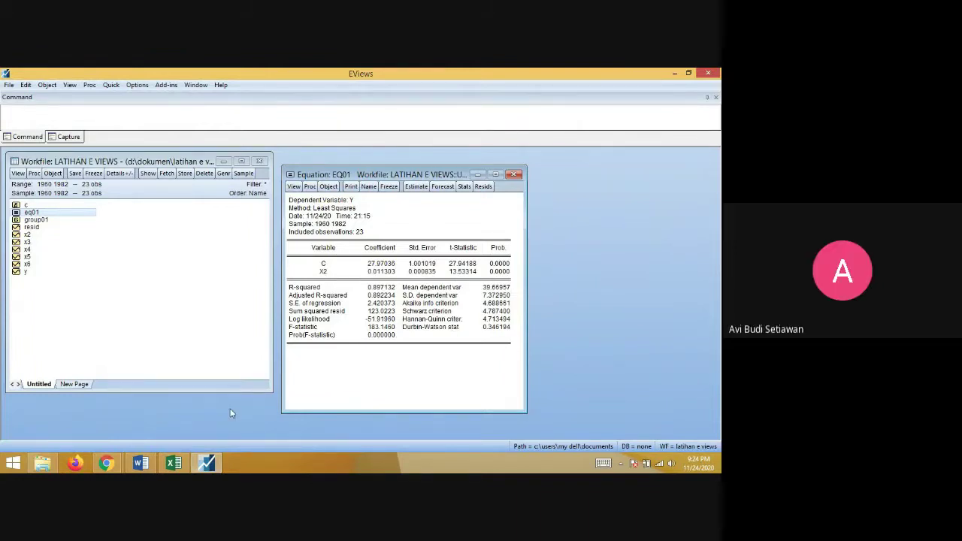
pyautogui.click(106, 463)
pyautogui.click(66, 427)
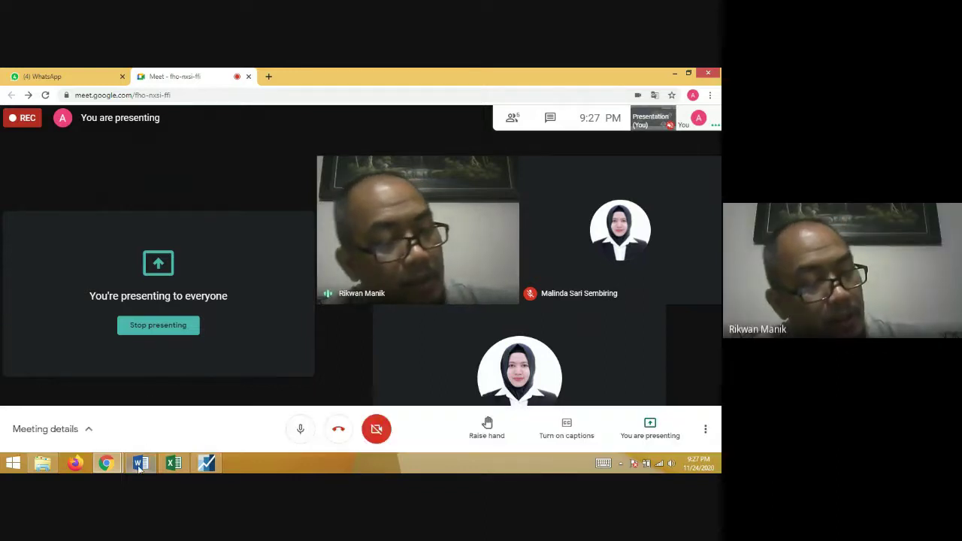
# Step: Switch back to the Word document and review the Ho and Ha hypotheses in list item 3
pyautogui.moveTo(139, 467)
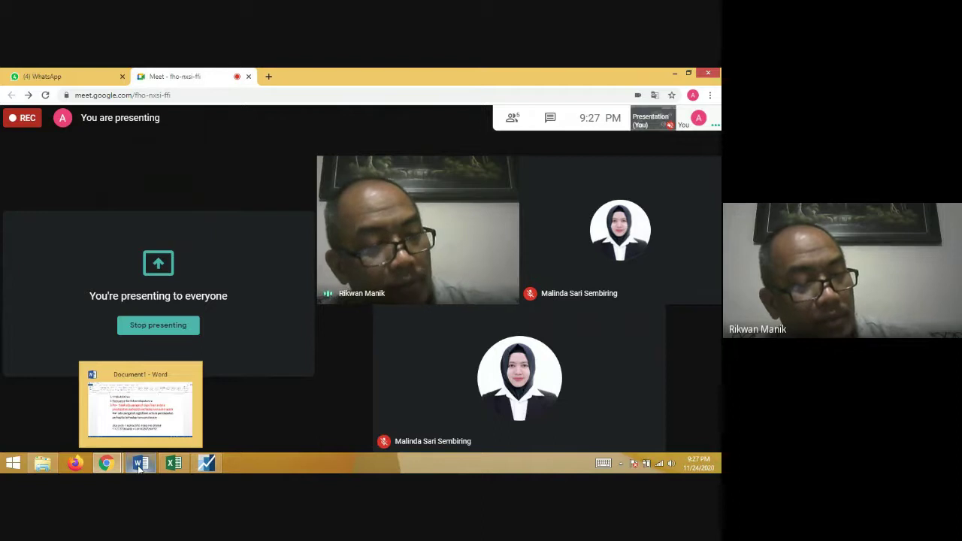
pyautogui.click(139, 467)
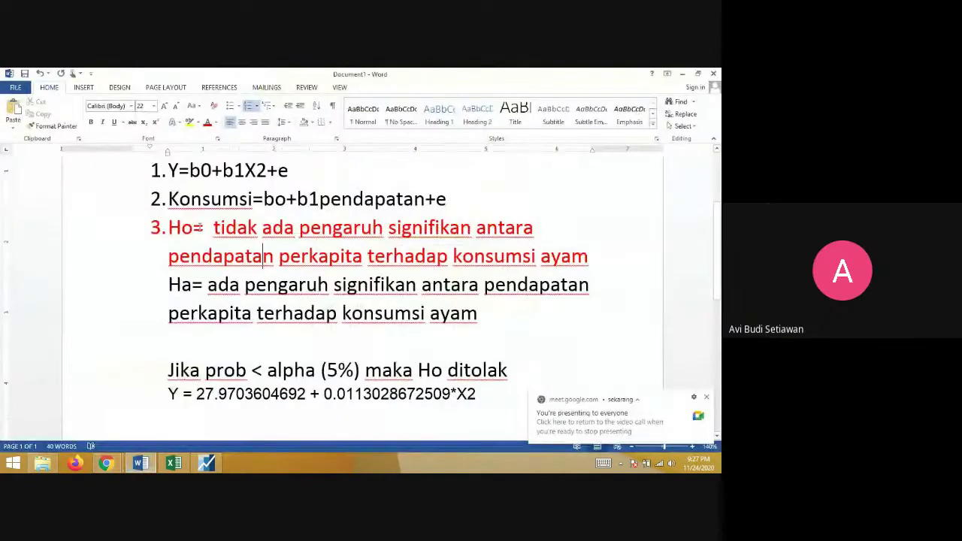
pyautogui.moveTo(168, 227); pyautogui.dragTo(478, 314)
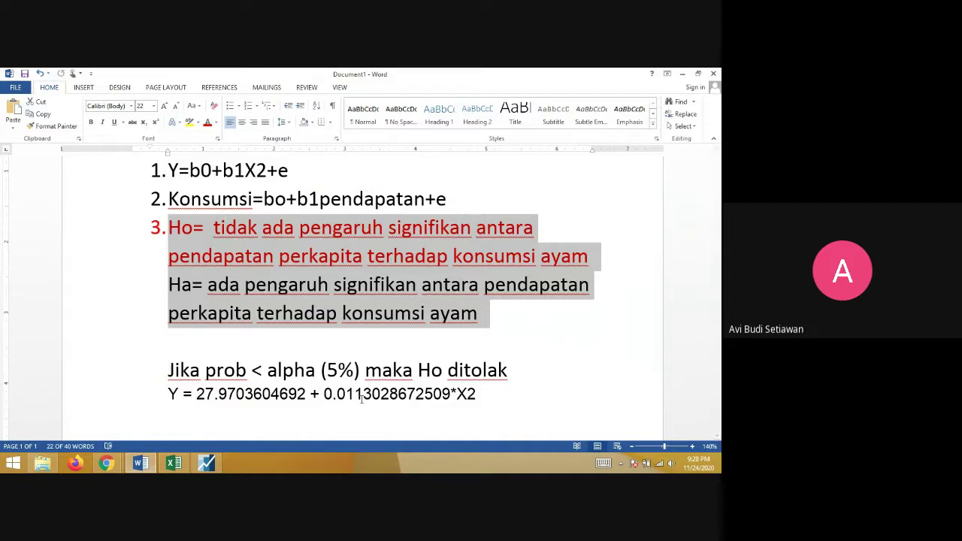
# Step: Insert "negatif" before "signifikan" in the Ho hypothesis
pyautogui.click(389, 233)
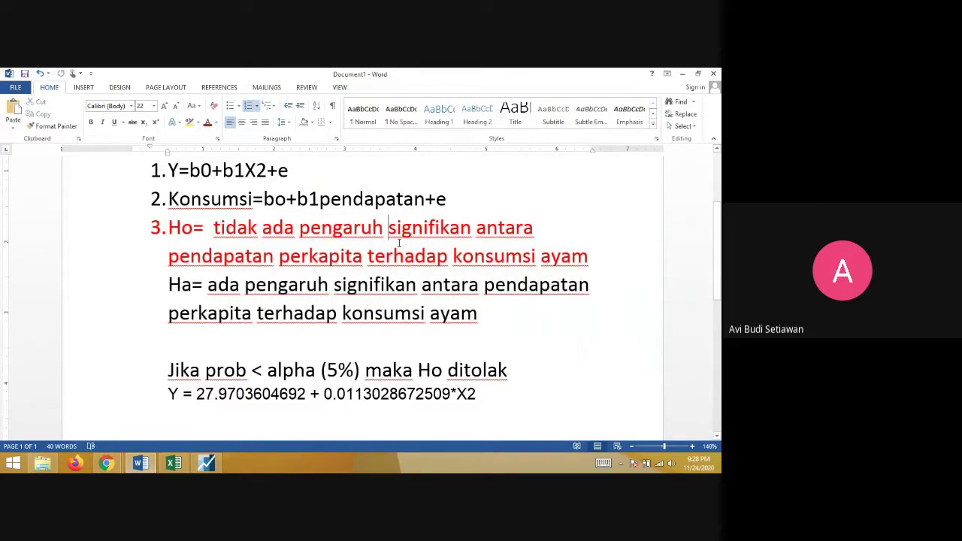
pyautogui.write('negatikf')
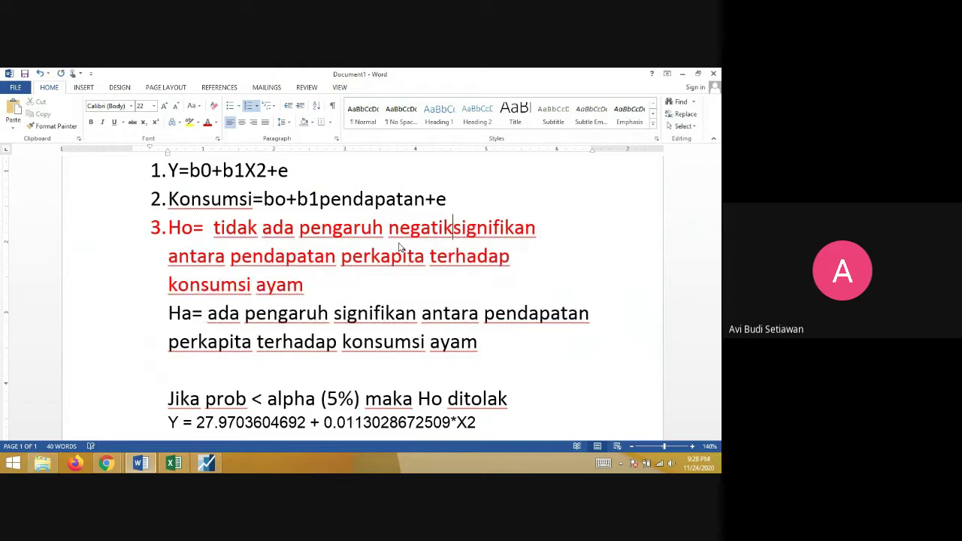
pyautogui.press('BackSpace')
pyautogui.press('BackSpace')
pyautogui.press('BackSpace')
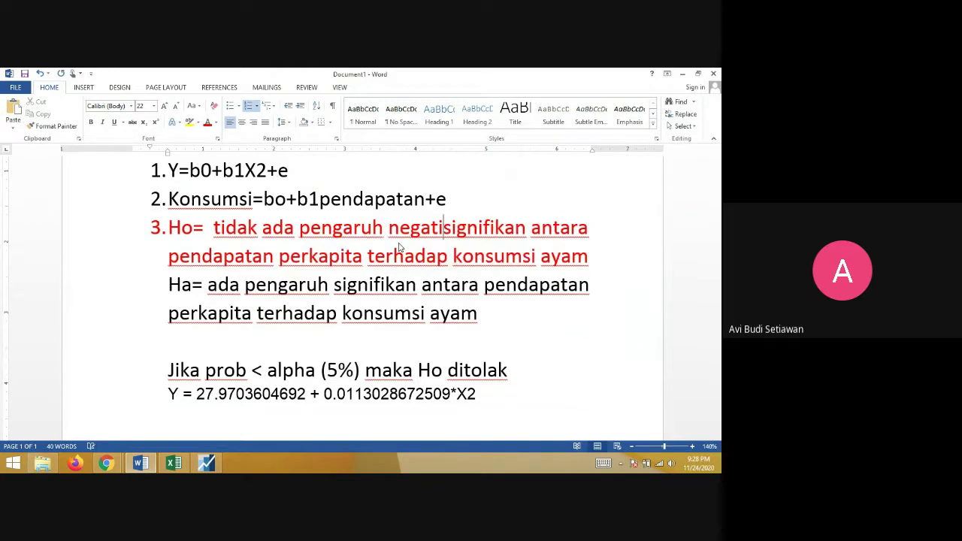
pyautogui.write('if')
pyautogui.press('Left')
pyautogui.press('Left')
pyautogui.press('Left')
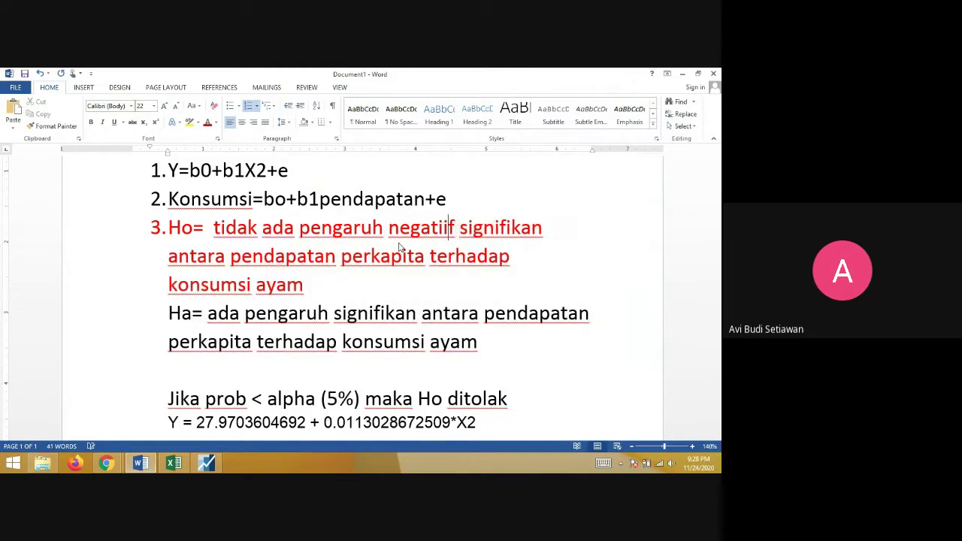
pyautogui.press('BackSpace')
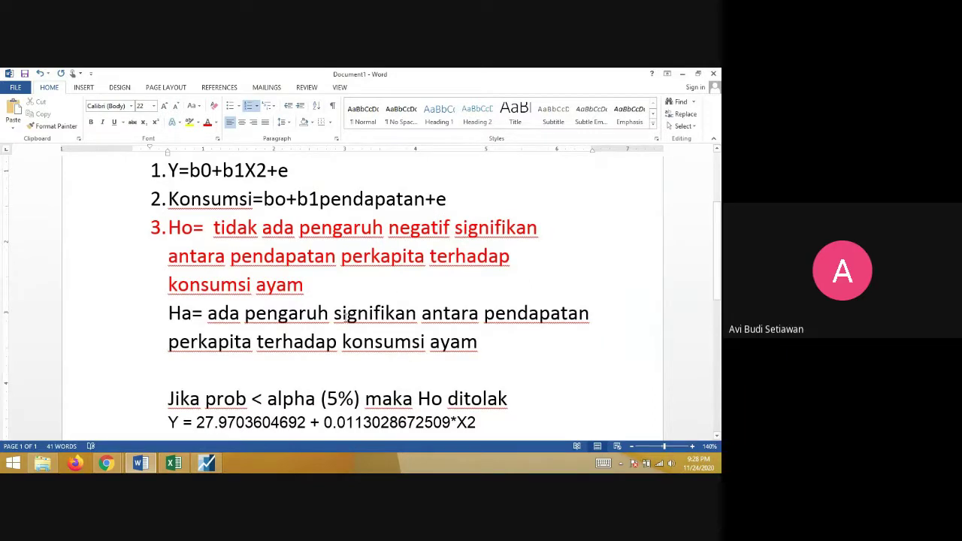
# Step: Insert "negatif" before "signifikan" in the Ha hypothesis
pyautogui.click(335, 314)
pyautogui.write('negat')
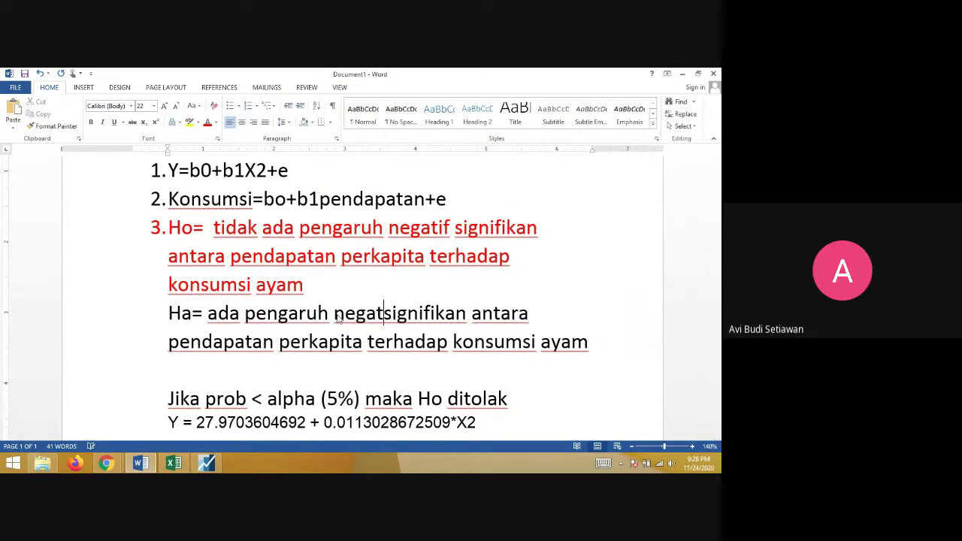
pyautogui.write('ive')
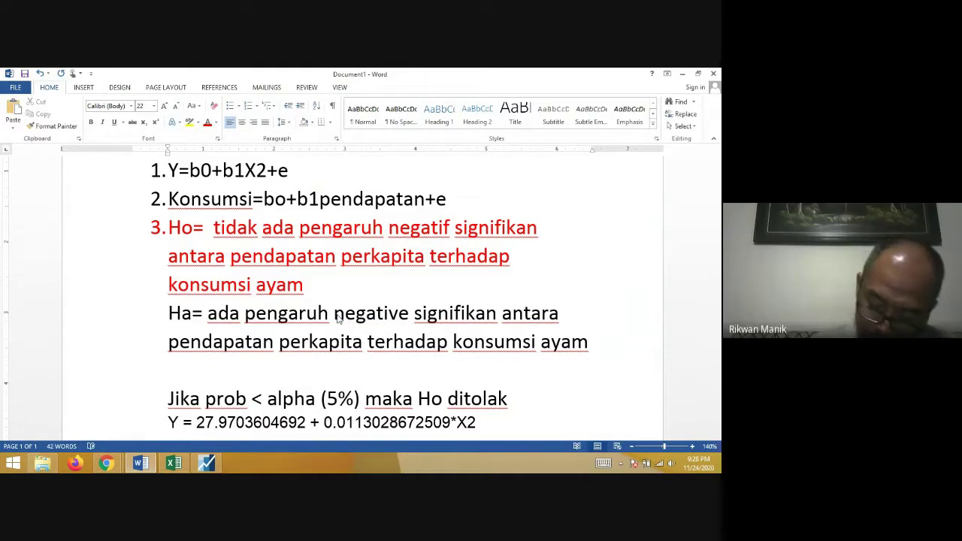
pyautogui.press('Left')
pyautogui.press('BackSpace')
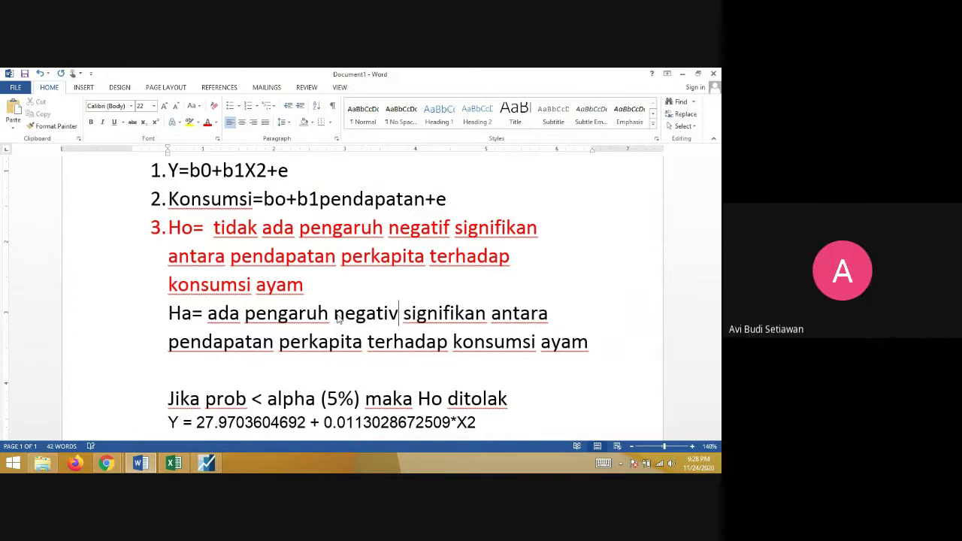
pyautogui.press('BackSpace')
pyautogui.write('f')
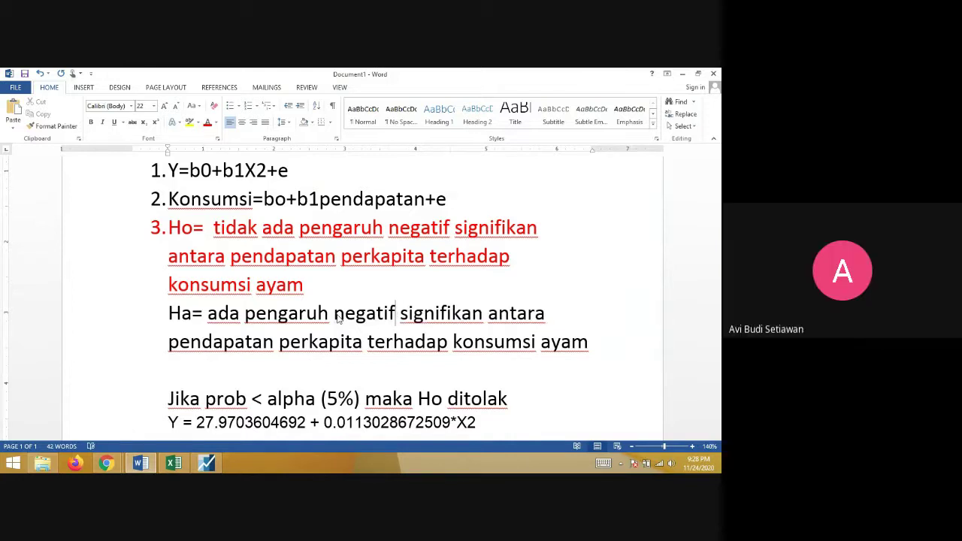
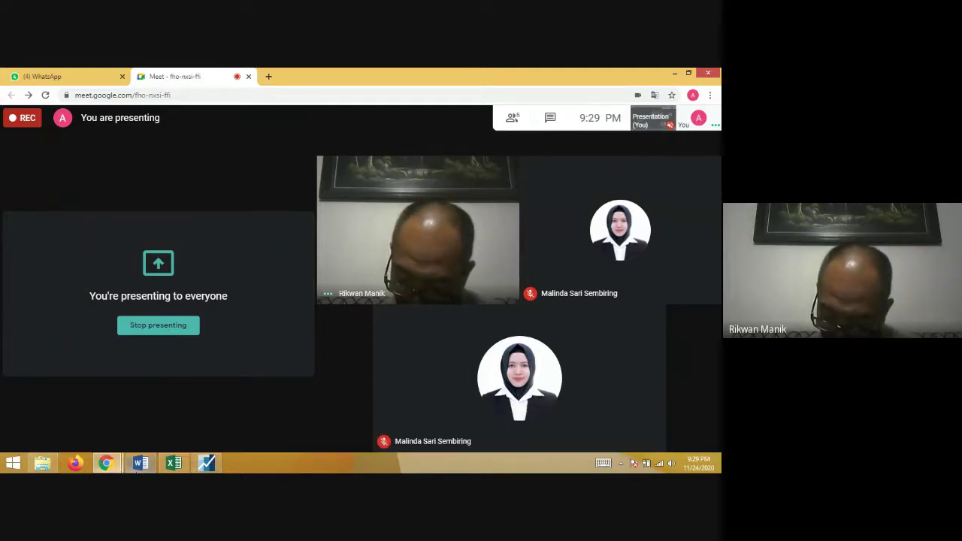
# Step: Switch from the Google Meet call in Chrome back to the Word document
pyautogui.click(139, 464)
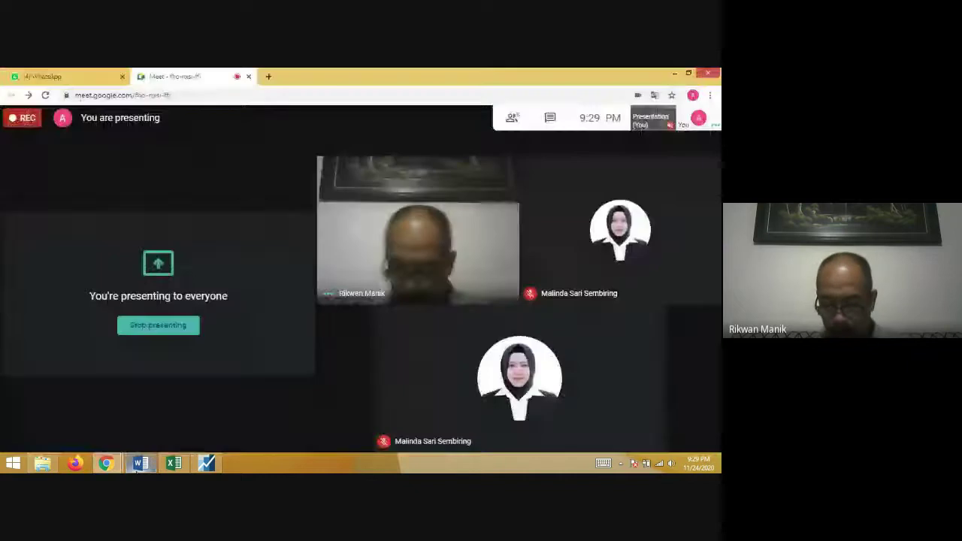
pyautogui.click(139, 465)
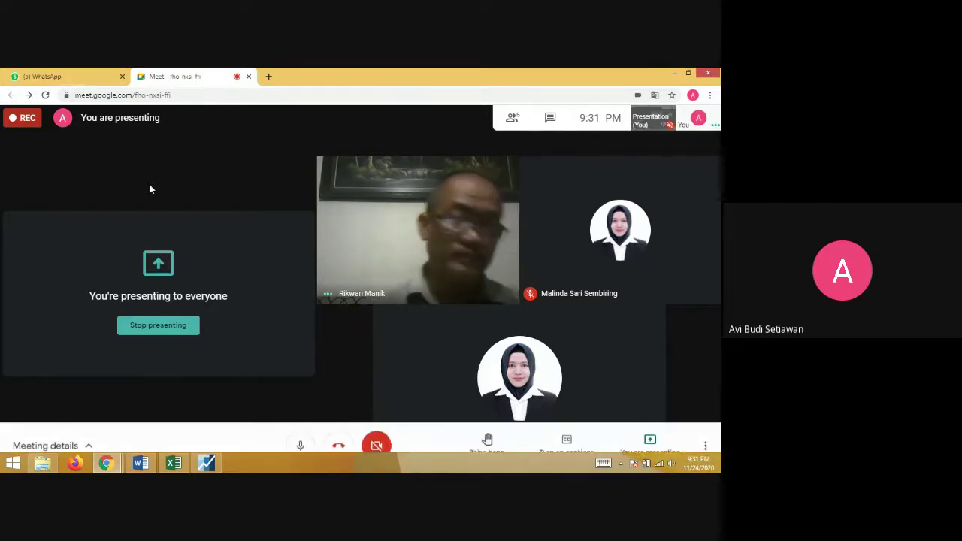
pyautogui.click(150, 466)
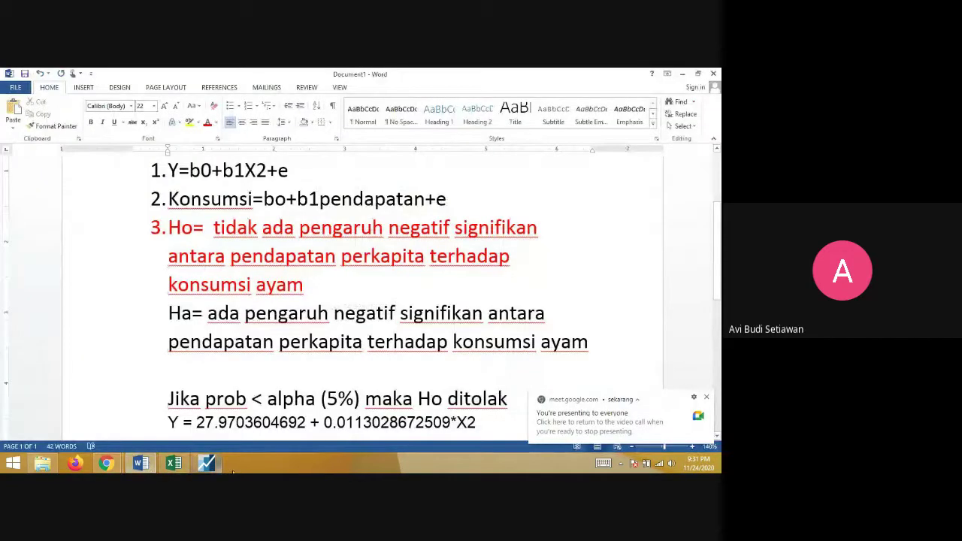
# Step: Switch to EViews and save the LATIHAN E VIEWS workfile with double precision series storage
pyautogui.click(212, 463)
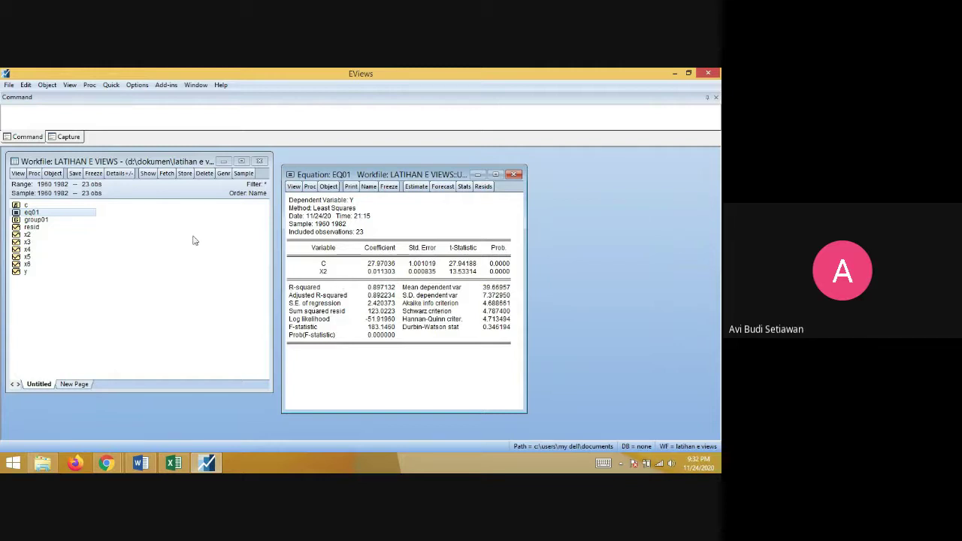
pyautogui.click(8, 84)
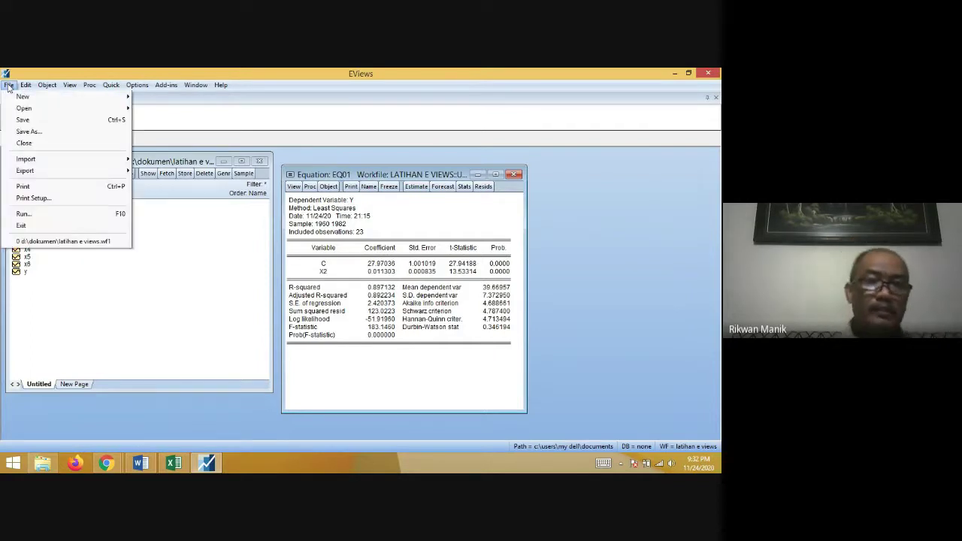
pyautogui.click(23, 123)
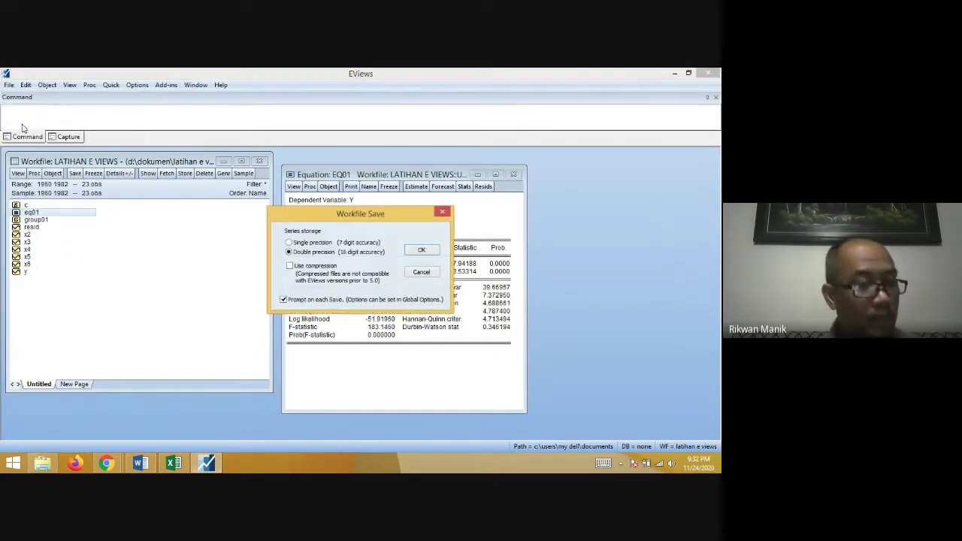
pyautogui.click(420, 251)
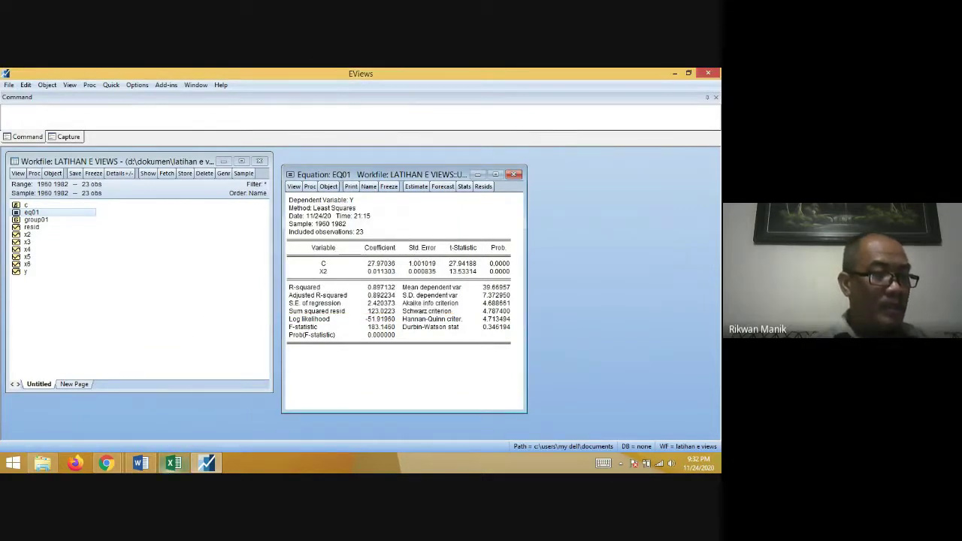
# Step: Review the model equations and the Ho and Ha hypotheses in the Word document, then return to EViews
pyautogui.click(147, 461)
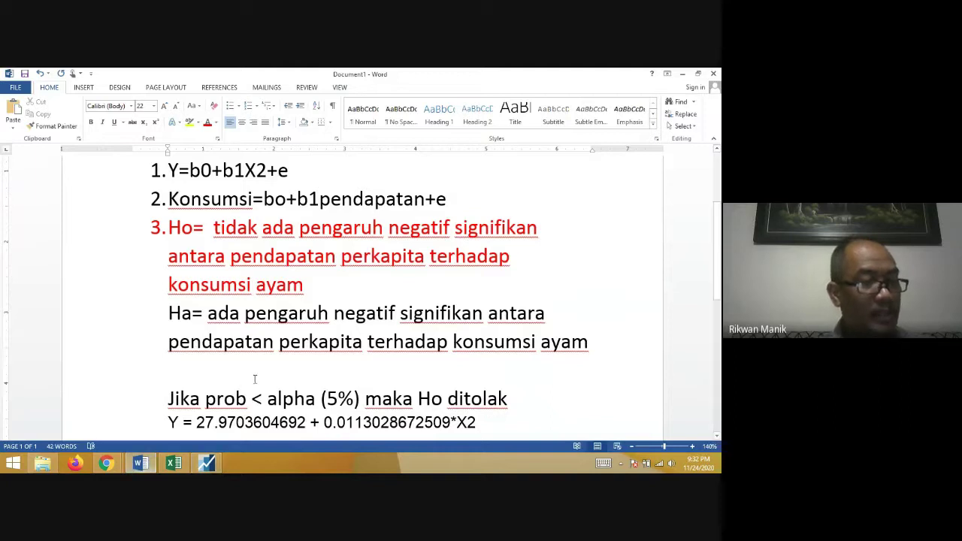
pyautogui.scroll(1, 255, 379)
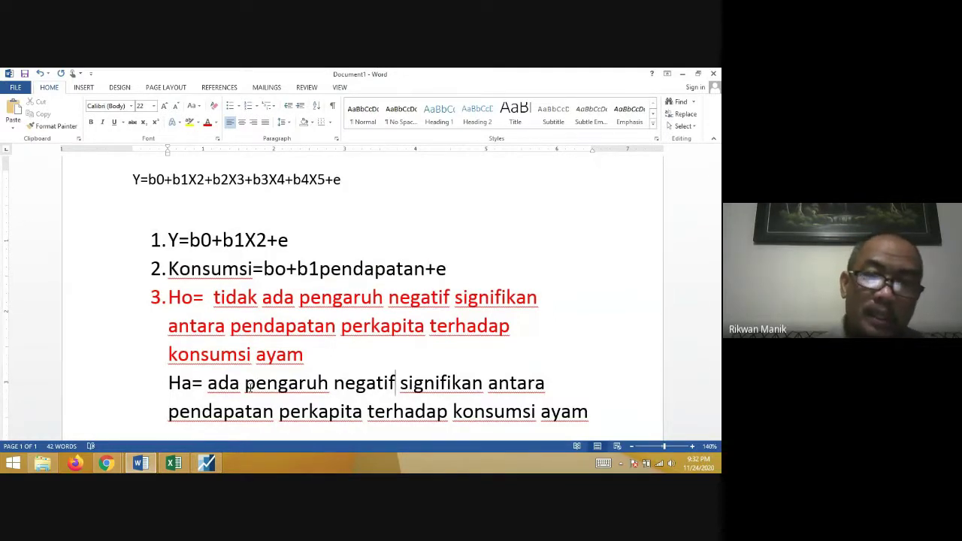
pyautogui.click(215, 460)
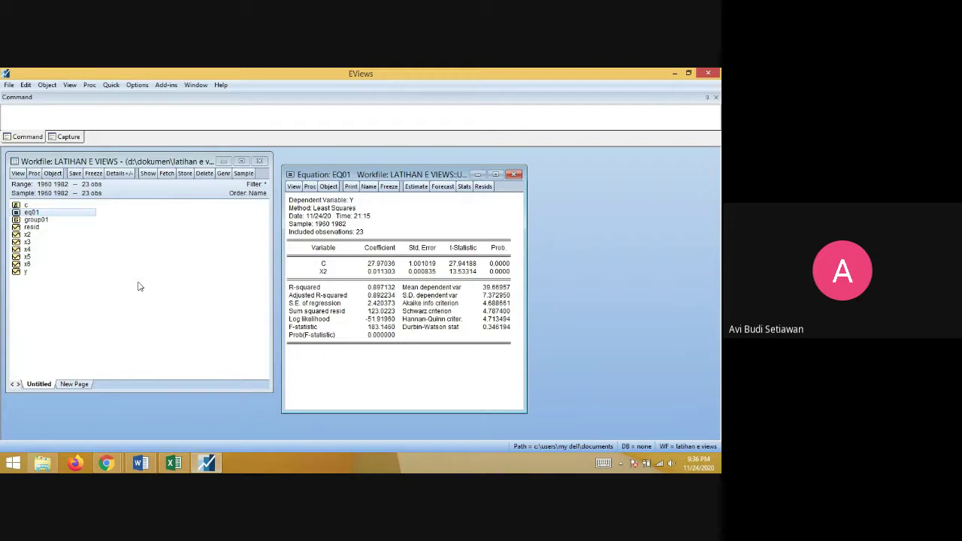
# Step: Save the LATIHAN E VIEWS workfile again, keeping double precision storage without compression
pyautogui.click(9, 85)
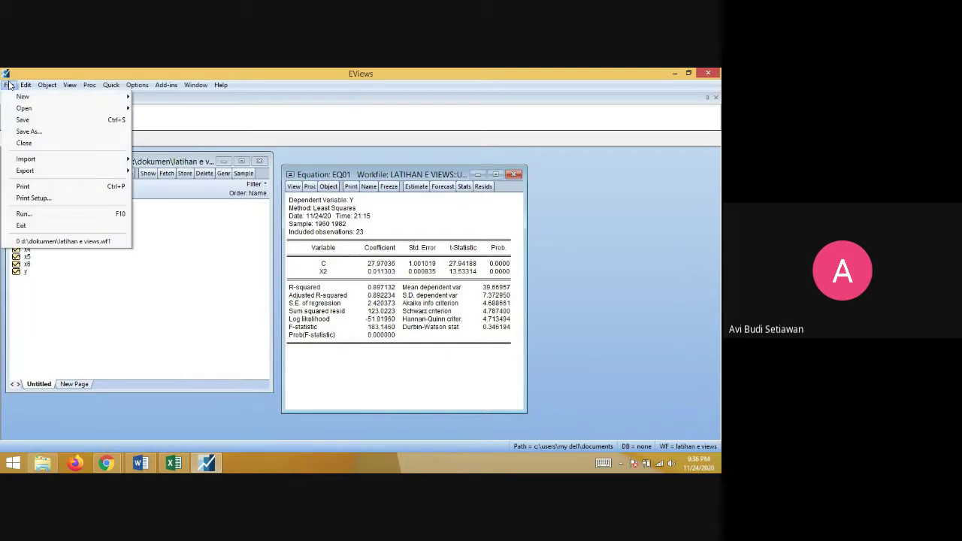
pyautogui.click(23, 119)
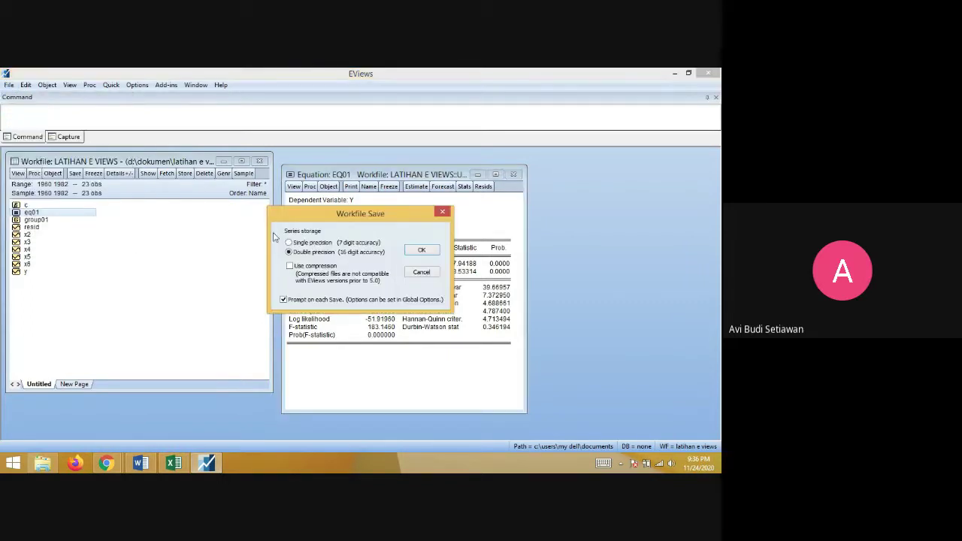
pyautogui.click(429, 252)
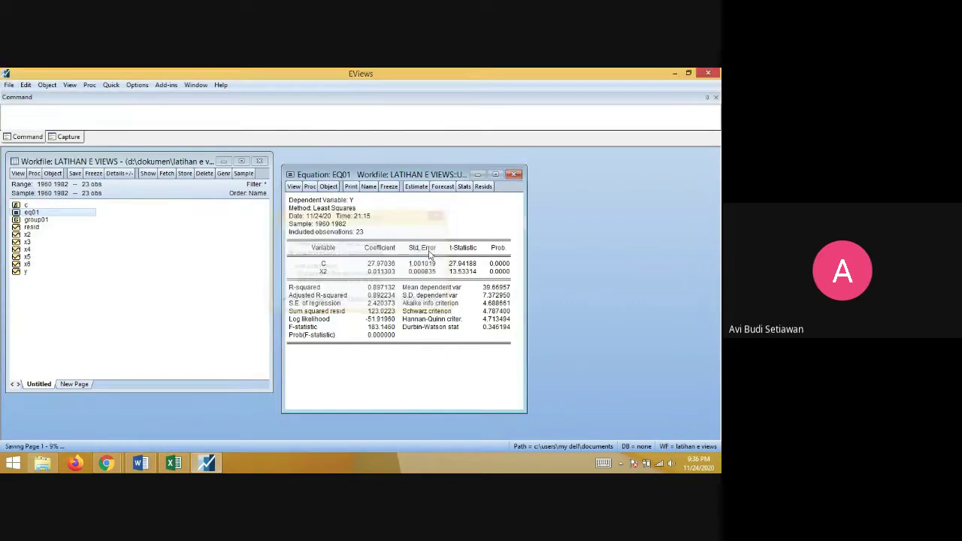
# Step: Start creating a new workfile and choose Unstructured / Undated as its structure type
pyautogui.click(9, 85)
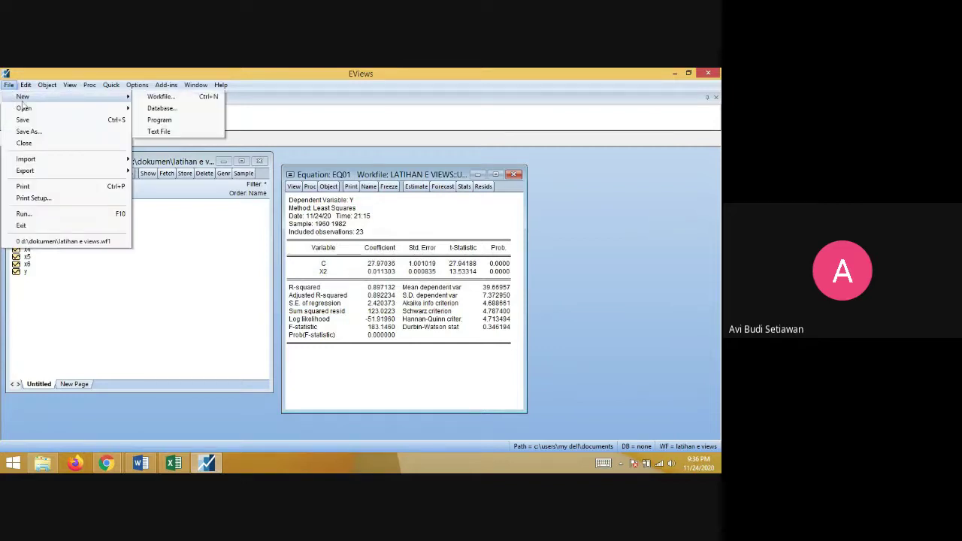
pyautogui.click(153, 96)
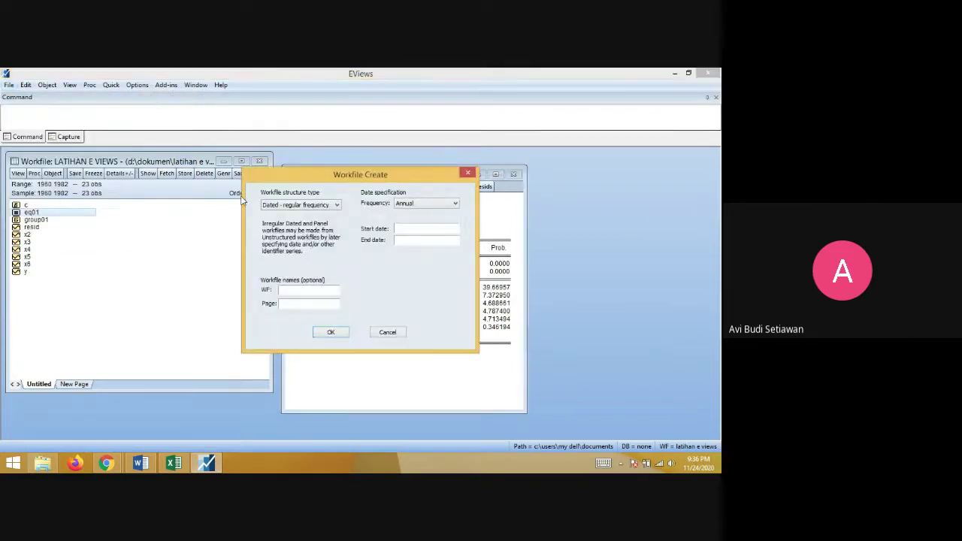
pyautogui.click(324, 206)
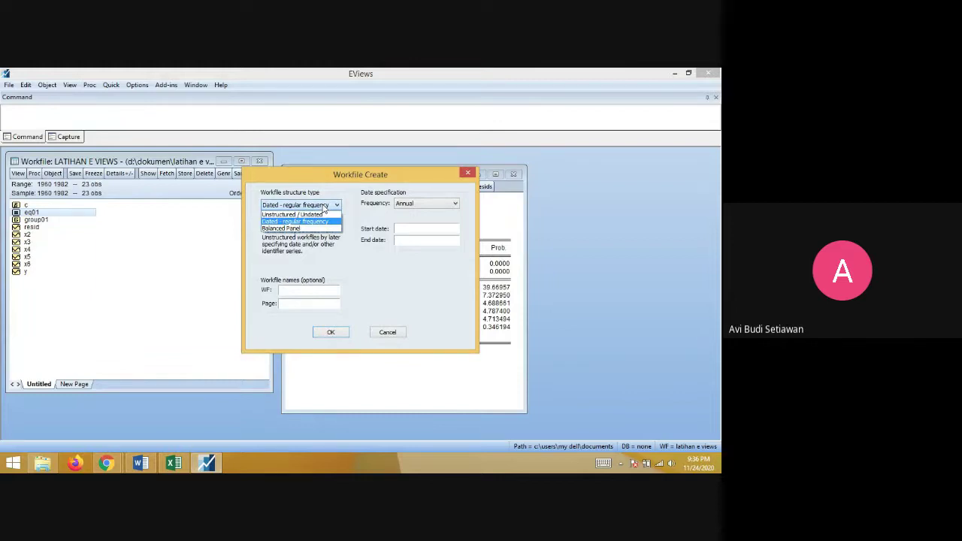
pyautogui.click(320, 215)
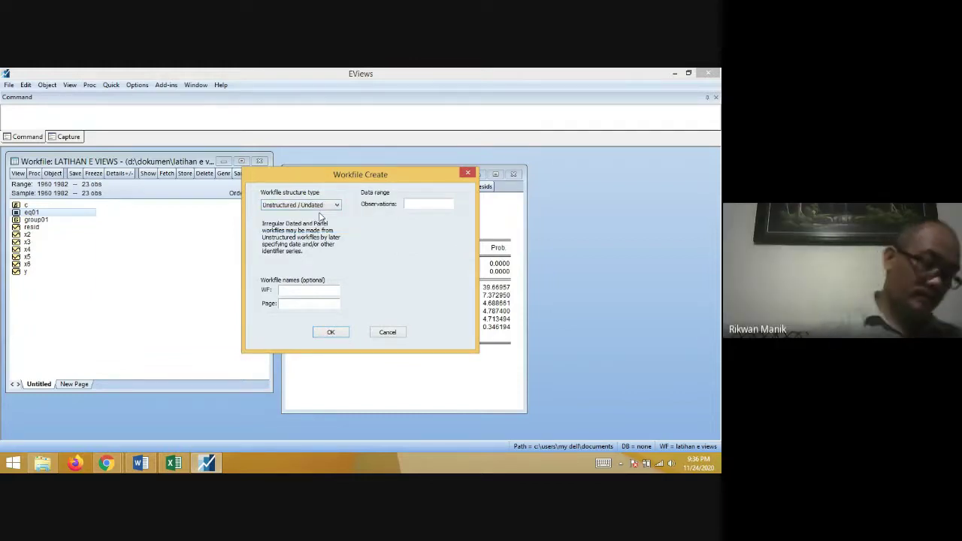
pyautogui.click(319, 207)
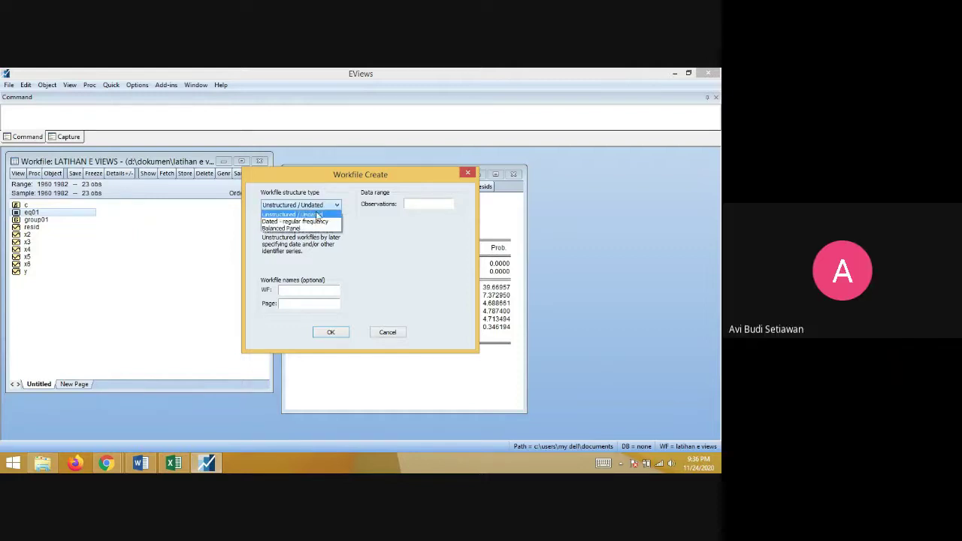
pyautogui.click(317, 215)
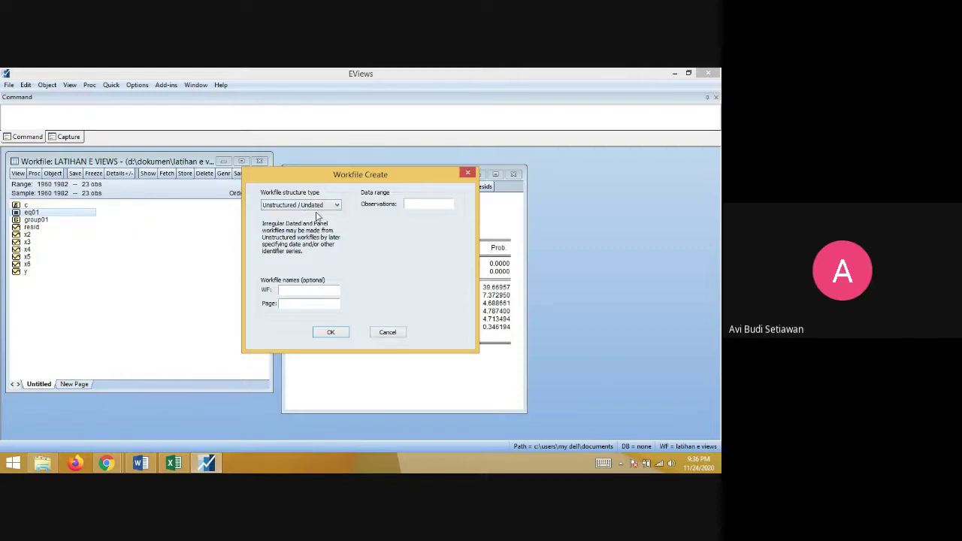
# Step: Try the Dated - regular frequency structure with Integer date frequency, start date 1 and end date 40
pyautogui.click(316, 207)
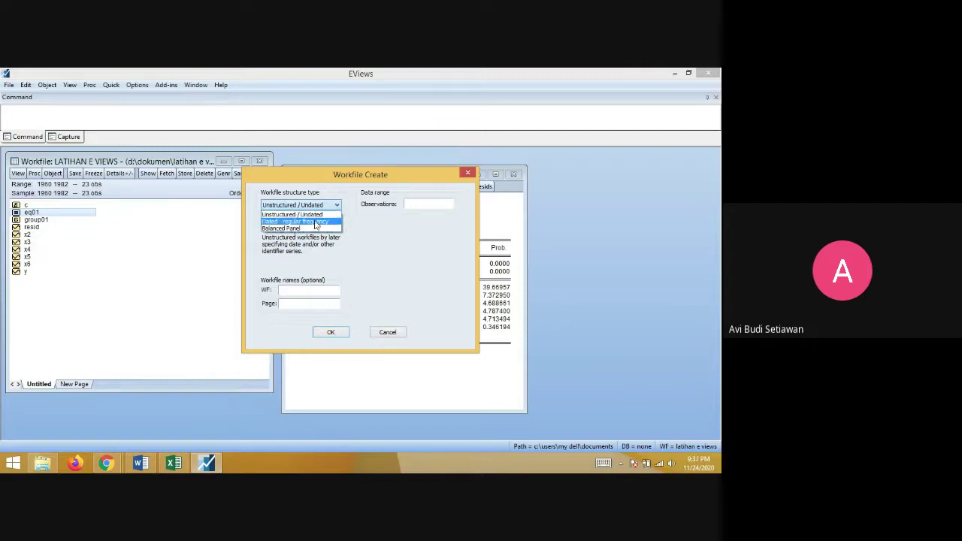
pyautogui.click(308, 222)
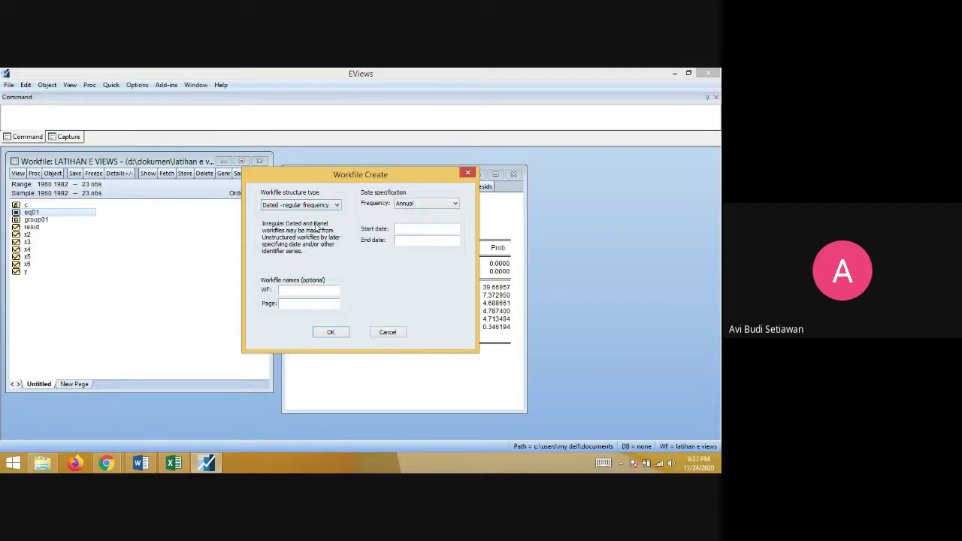
pyautogui.click(410, 204)
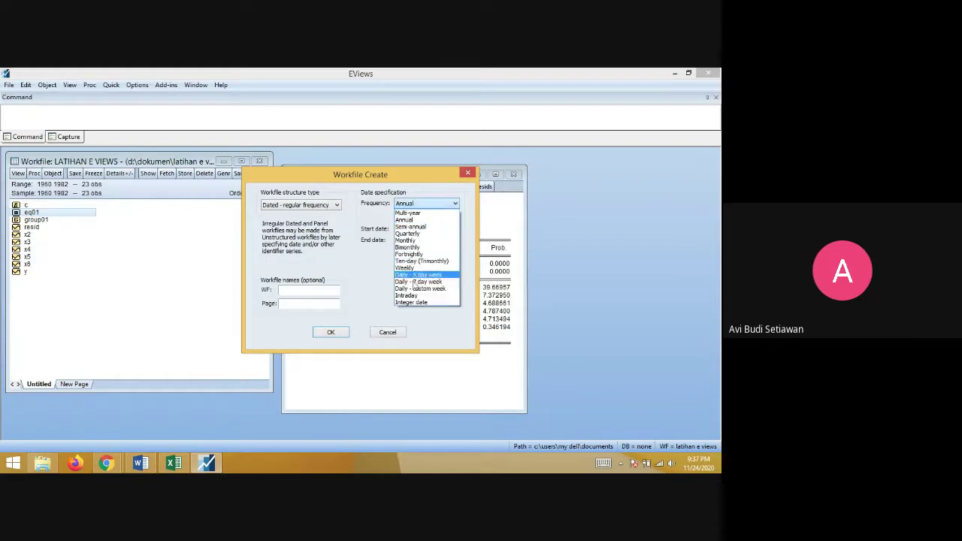
pyautogui.click(418, 303)
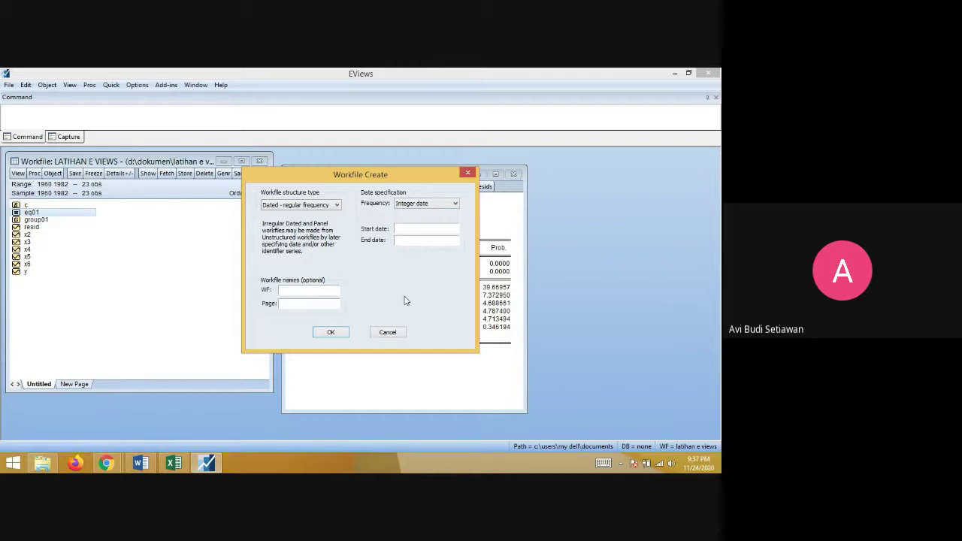
pyautogui.click(303, 204)
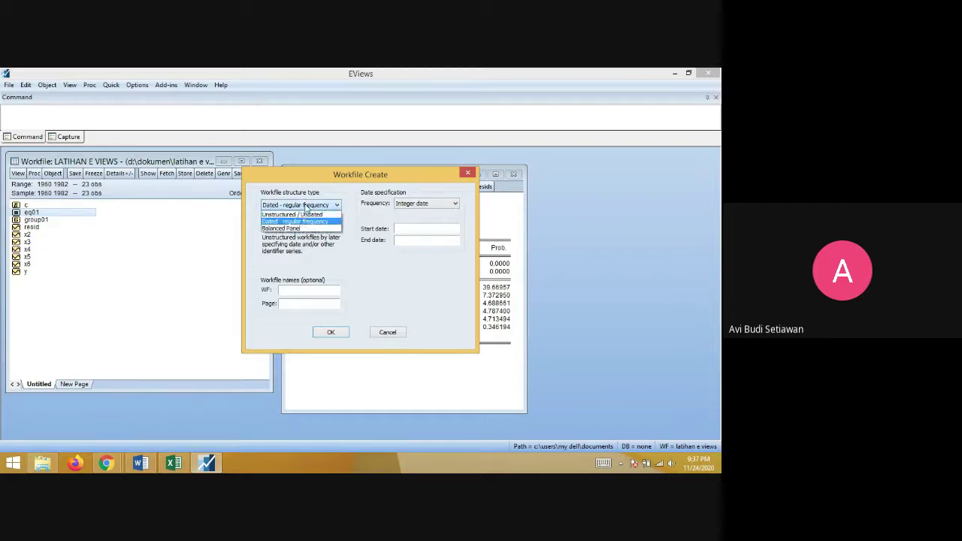
pyautogui.click(301, 223)
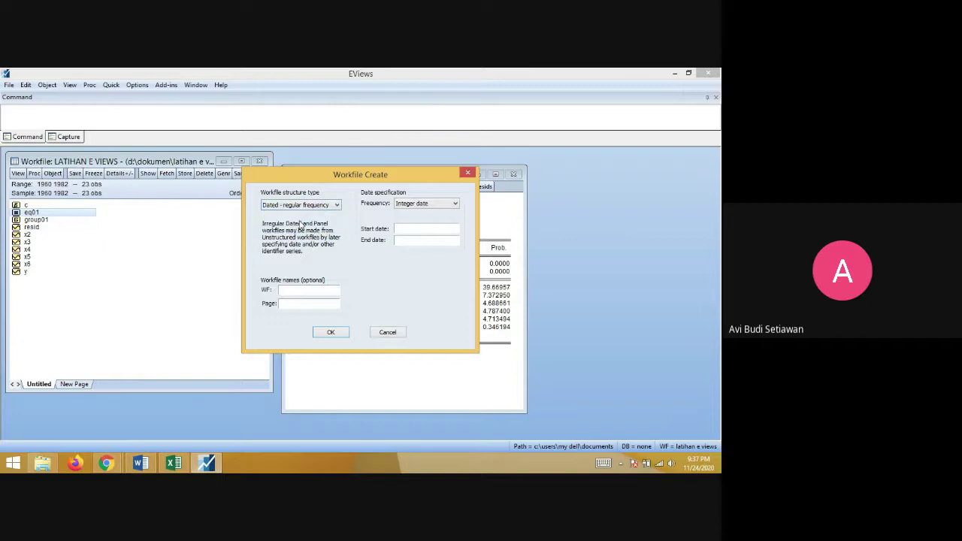
pyautogui.click(422, 206)
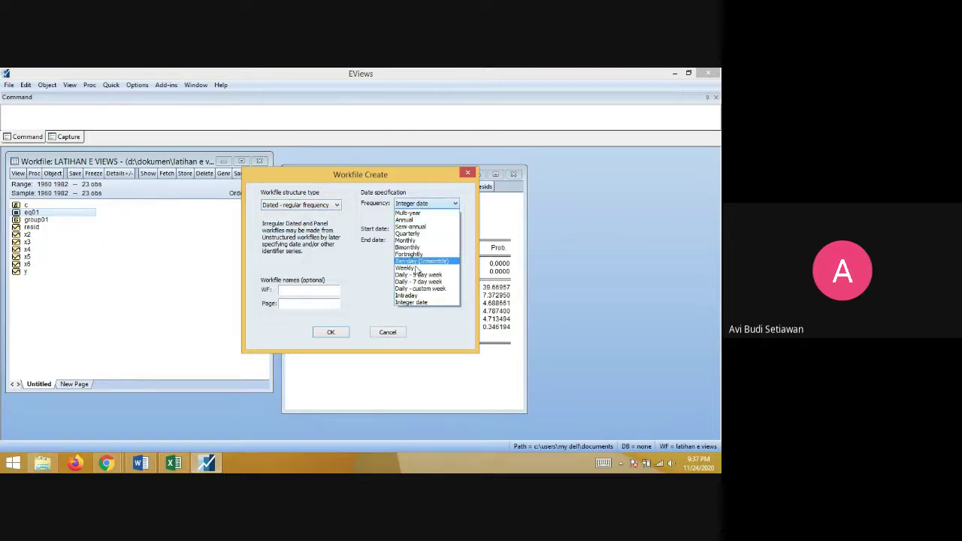
pyautogui.click(416, 303)
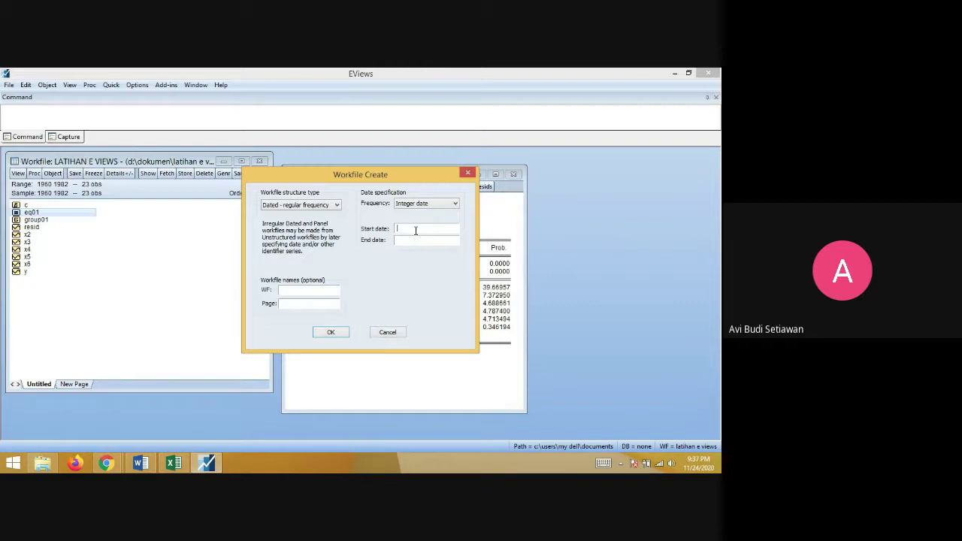
pyautogui.write('1')
pyautogui.click(414, 241)
pyautogui.write('40')
# Step: Set the structure type to Unstructured / Undated with 40 observations and create the workfile
pyautogui.click(322, 207)
pyautogui.click(314, 214)
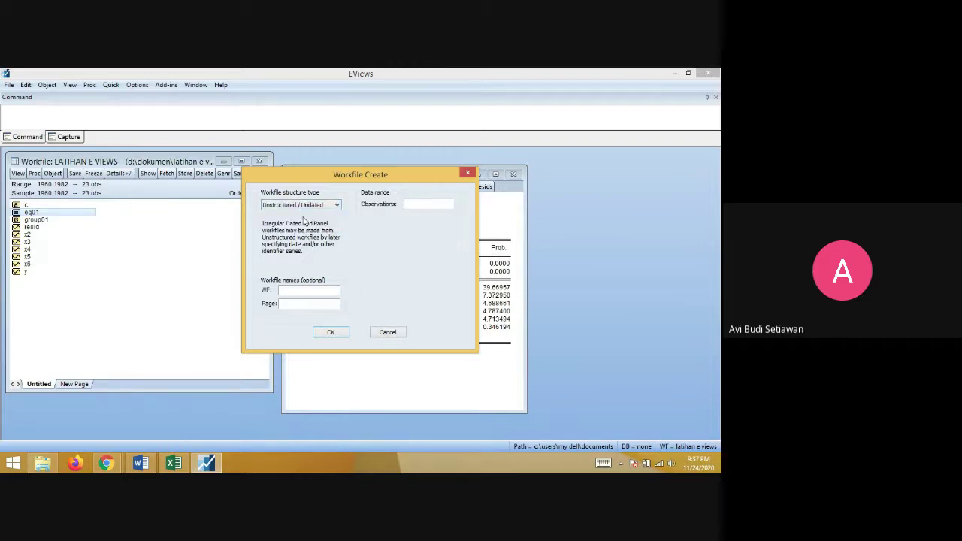
pyautogui.click(421, 204)
pyautogui.write('40')
pyautogui.click(331, 332)
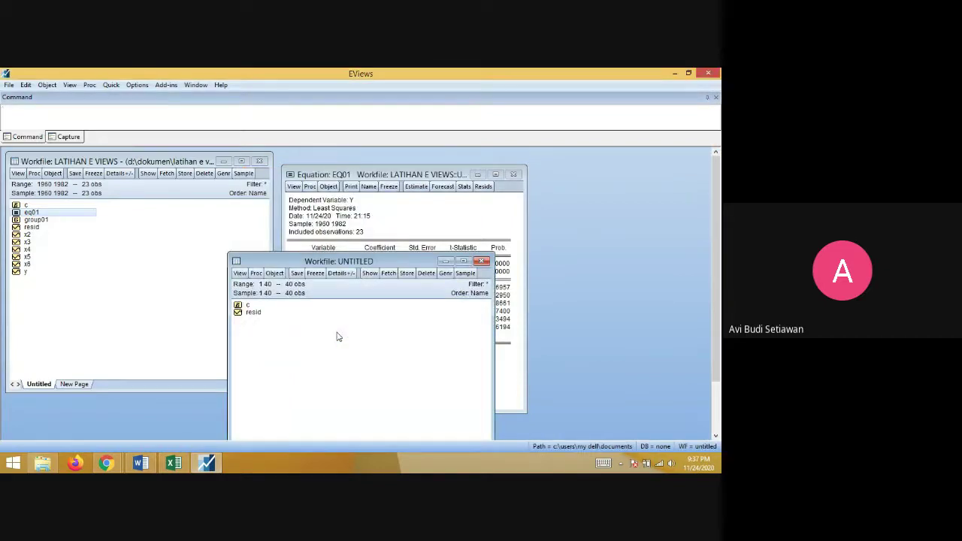
# Step: Create a new series object named x1 in the untitled workfile
pyautogui.click(274, 273)
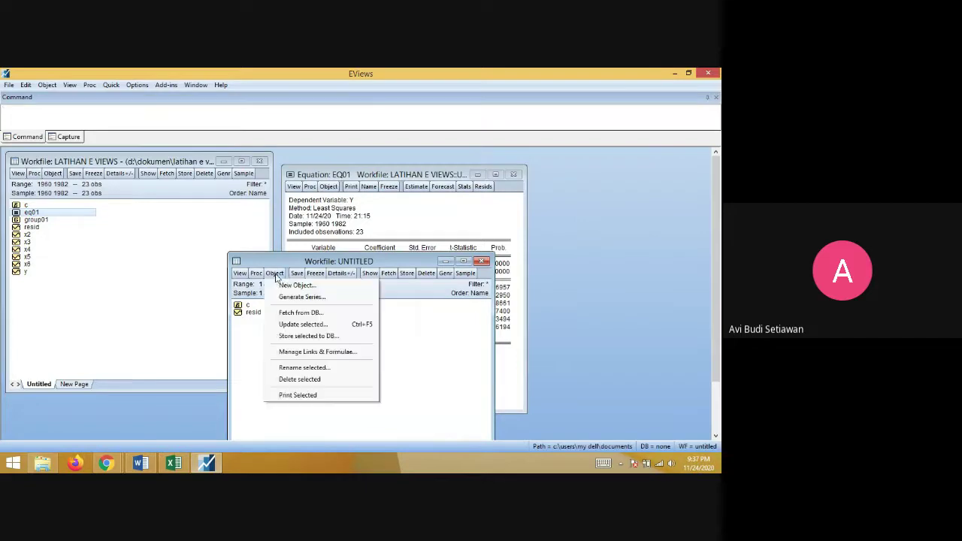
pyautogui.click(280, 282)
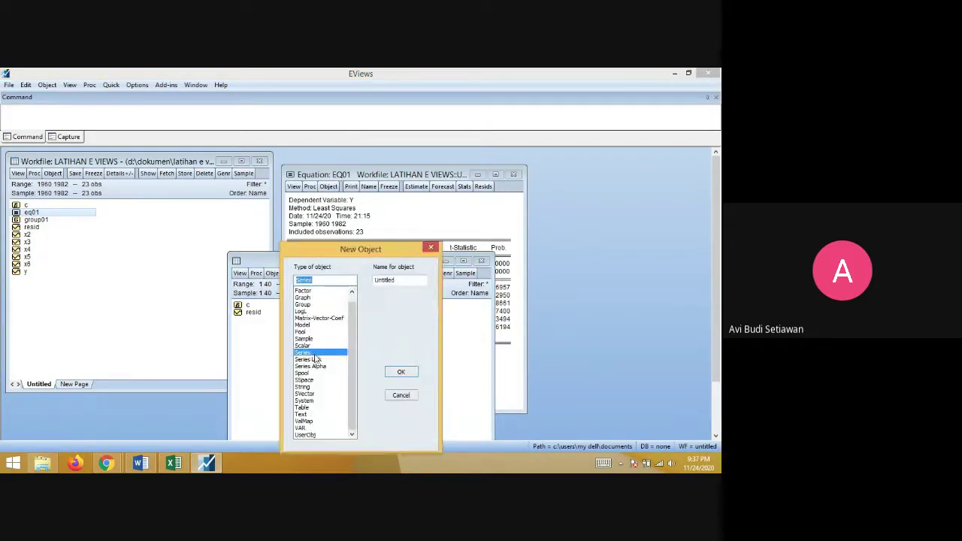
pyautogui.doubleClick(397, 280)
pyautogui.write('x1')
pyautogui.press('Return')
# Step: Open series x1 and look through its observation rows
pyautogui.doubleClick(250, 320)
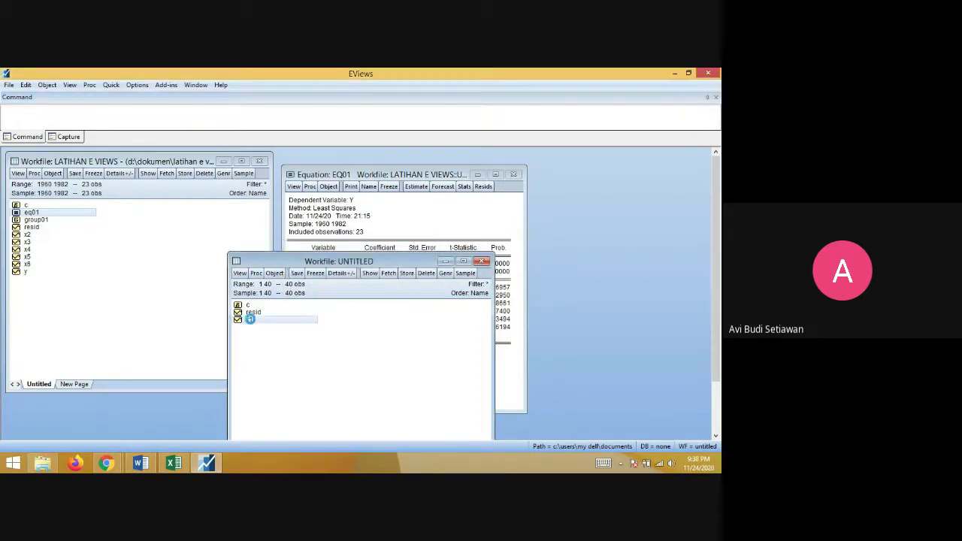
pyautogui.scroll(-5, 290, 293)
pyautogui.scroll(6, 290, 293)
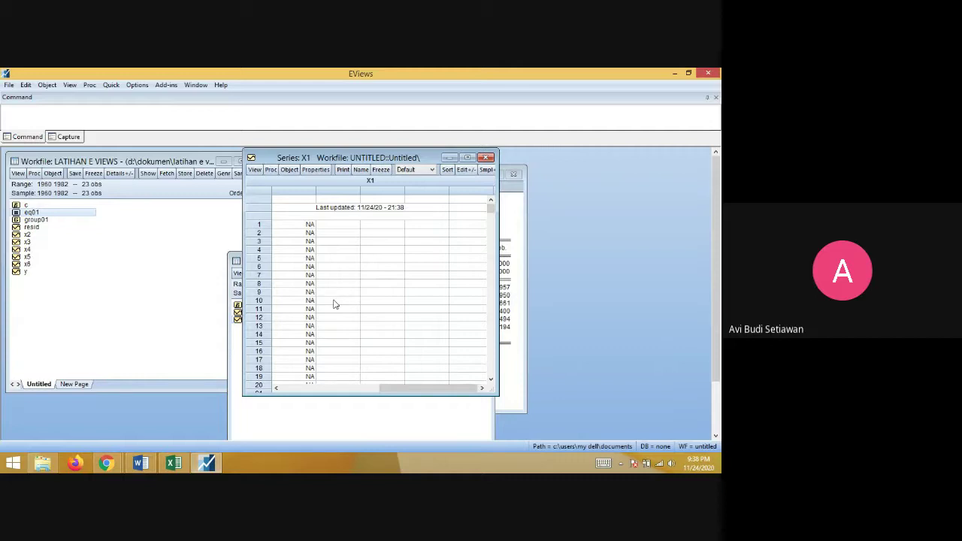
# Step: Close series x1 and the untitled workfile without saving the changes
pyautogui.click(488, 157)
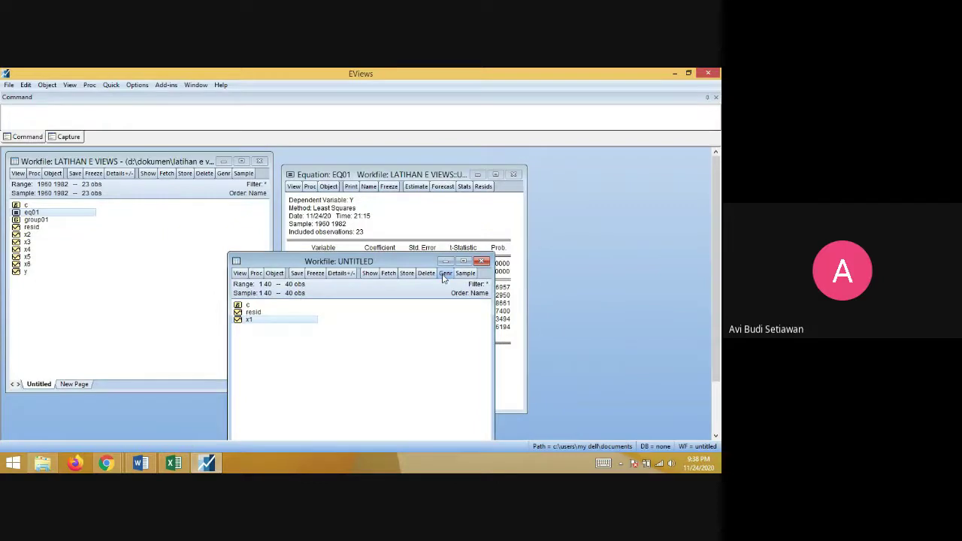
pyautogui.click(481, 260)
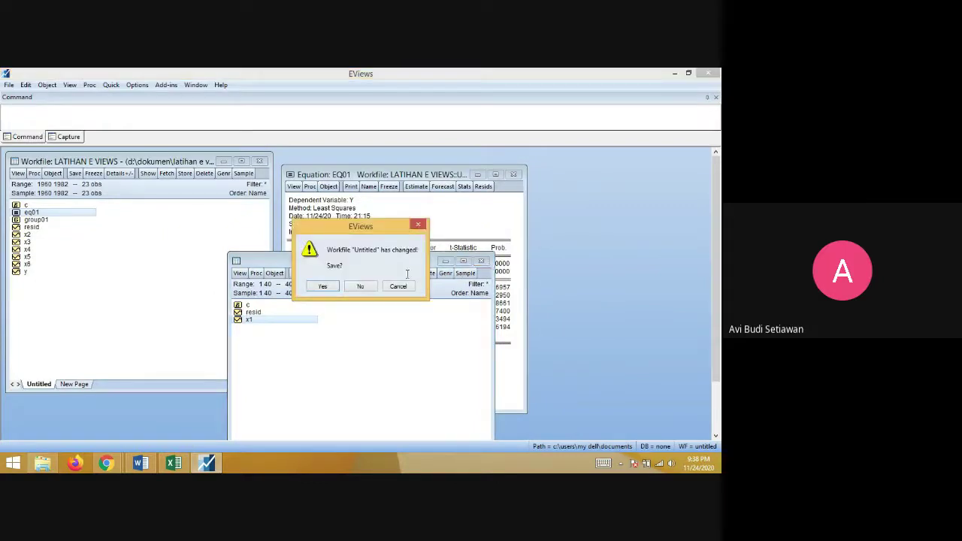
pyautogui.click(364, 287)
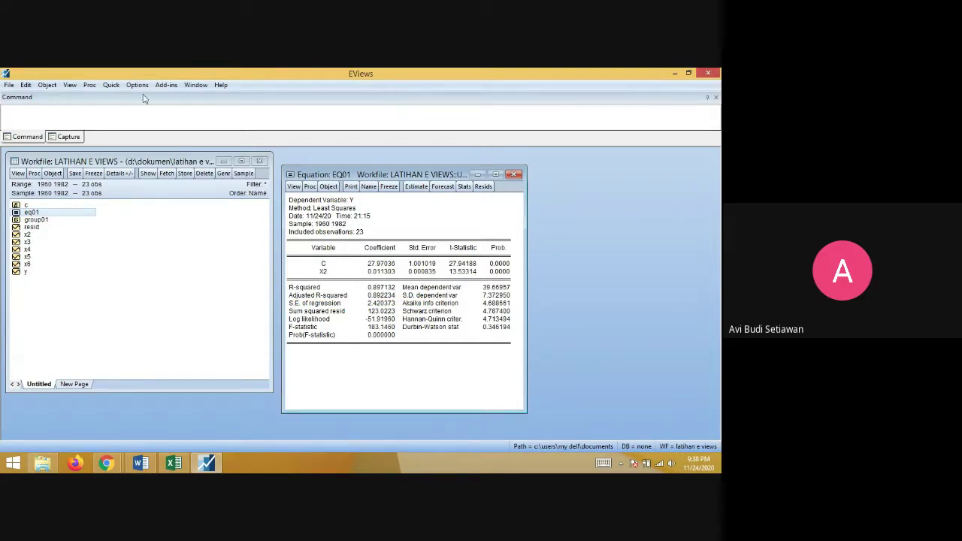
pyautogui.click(18, 173)
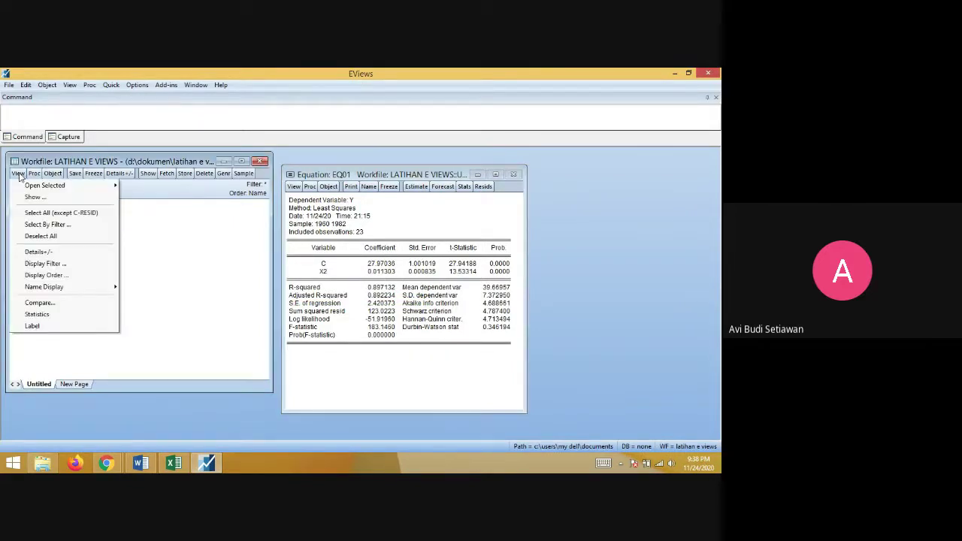
pyautogui.click(9, 85)
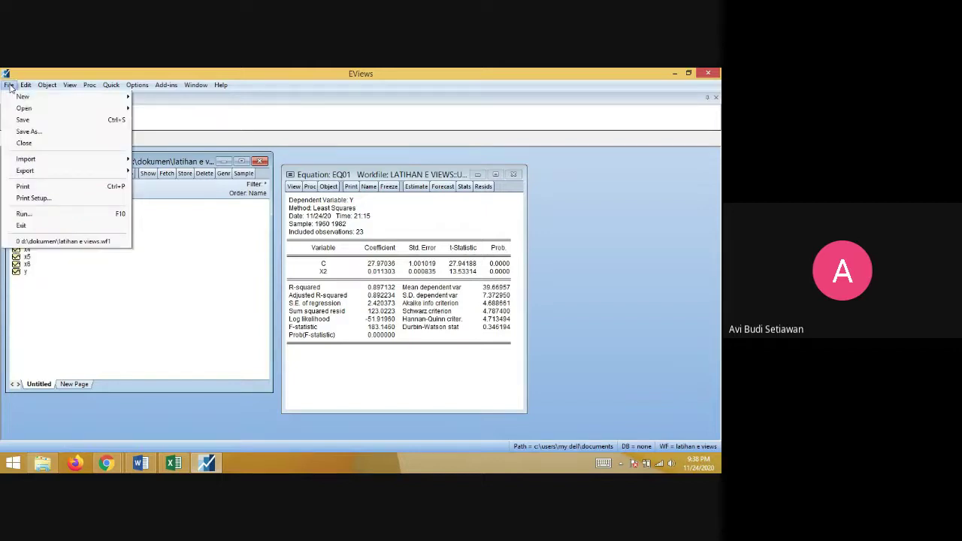
pyautogui.moveTo(16, 107)
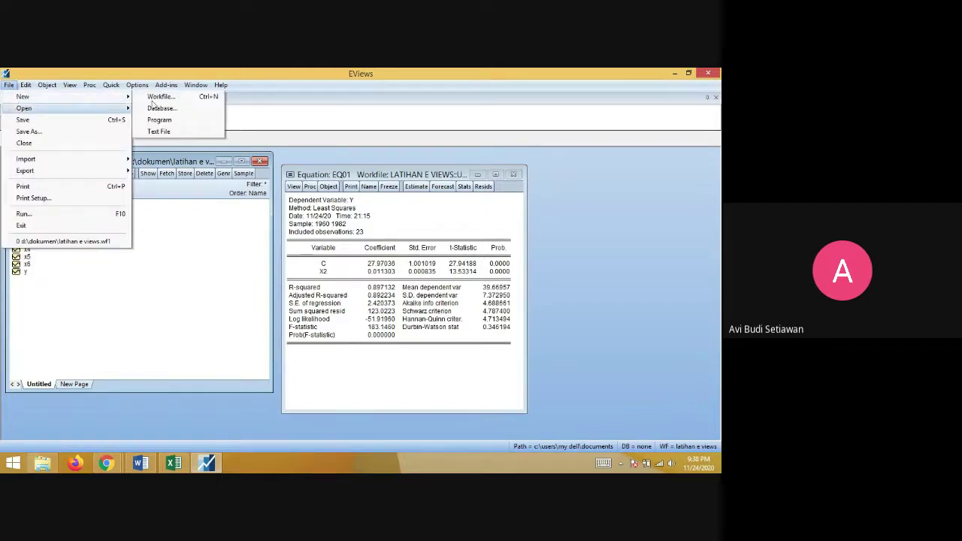
pyautogui.click(160, 101)
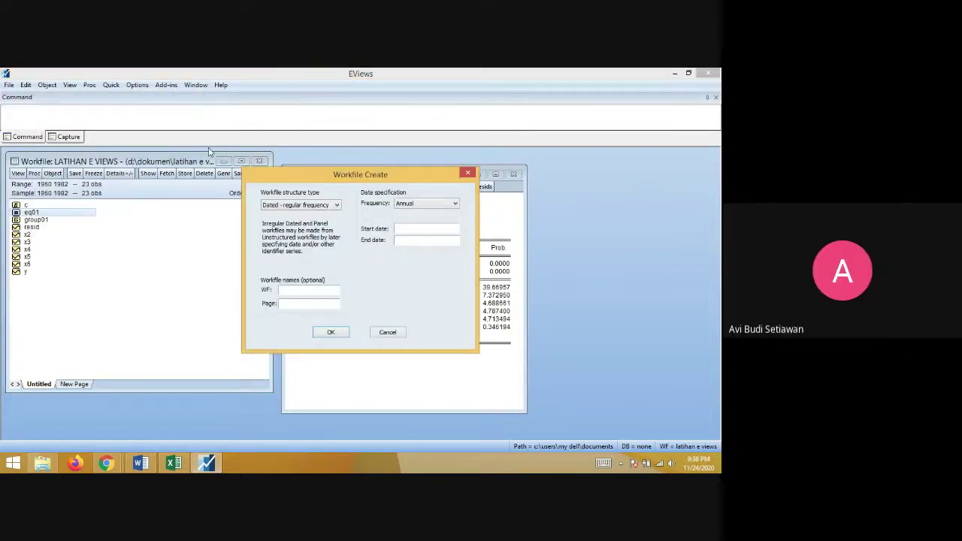
pyautogui.click(301, 207)
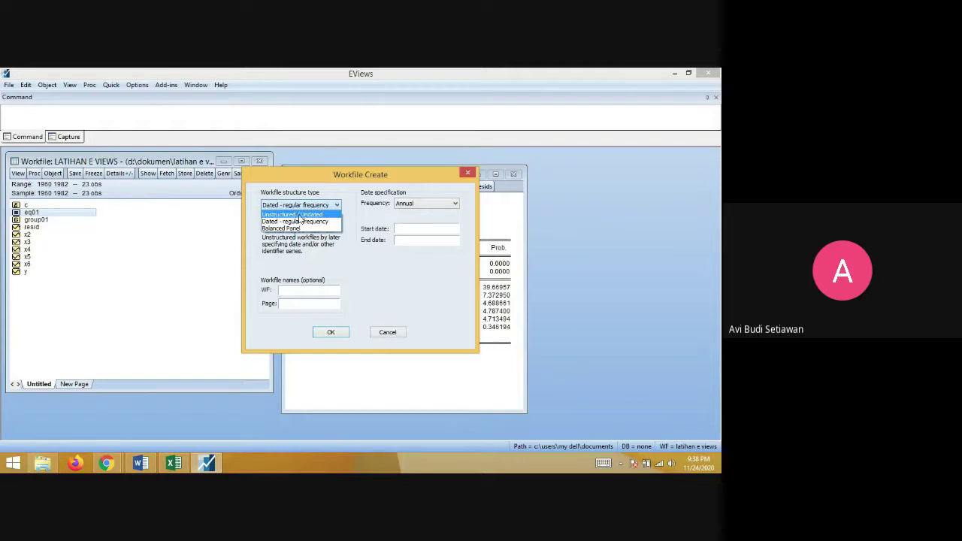
pyautogui.click(299, 215)
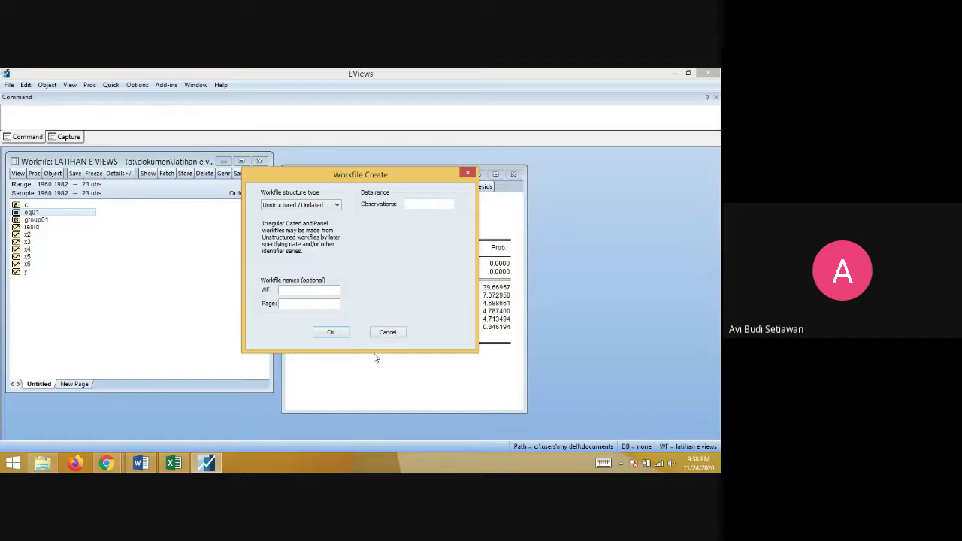
pyautogui.click(388, 332)
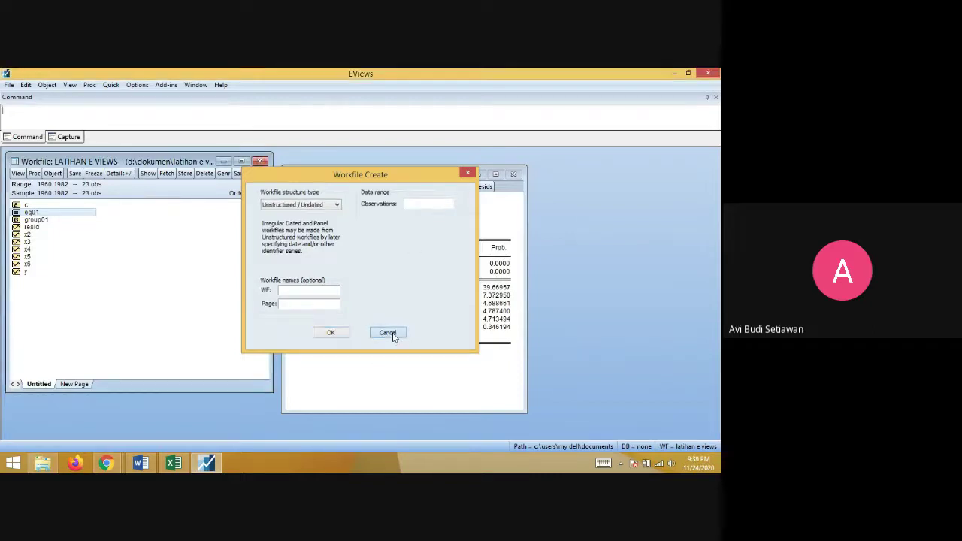
pyautogui.click(362, 358)
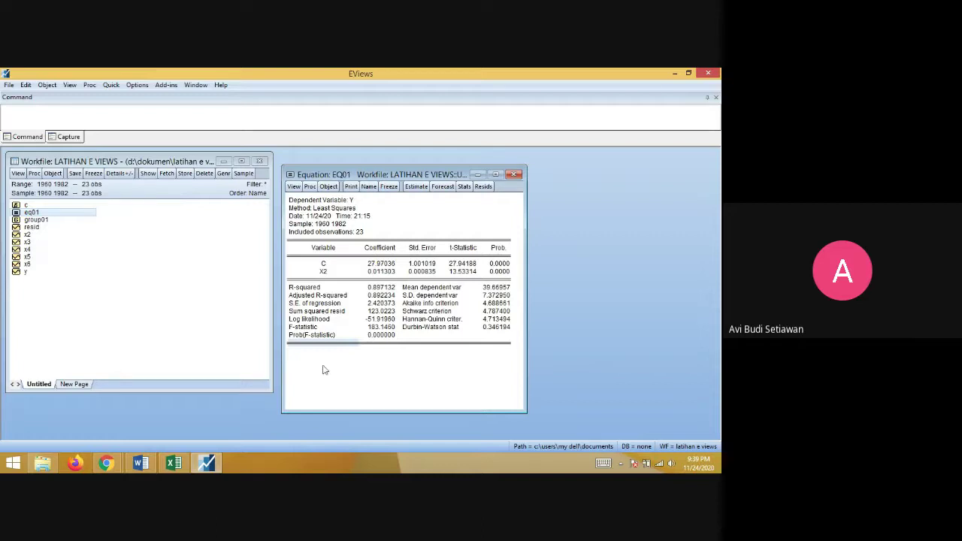
# Step: Switch to the Google Meet call in Chrome and turn on the camera
pyautogui.click(106, 464)
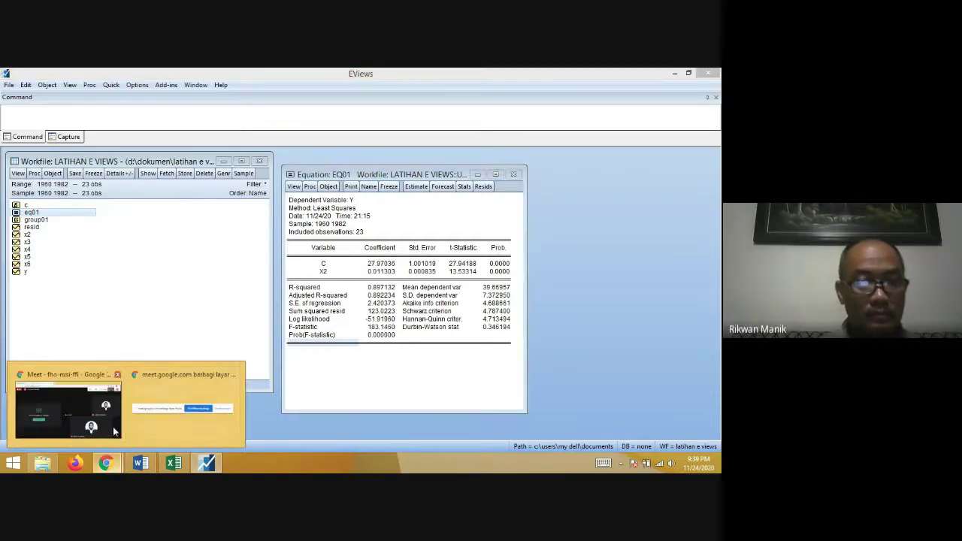
pyautogui.click(68, 409)
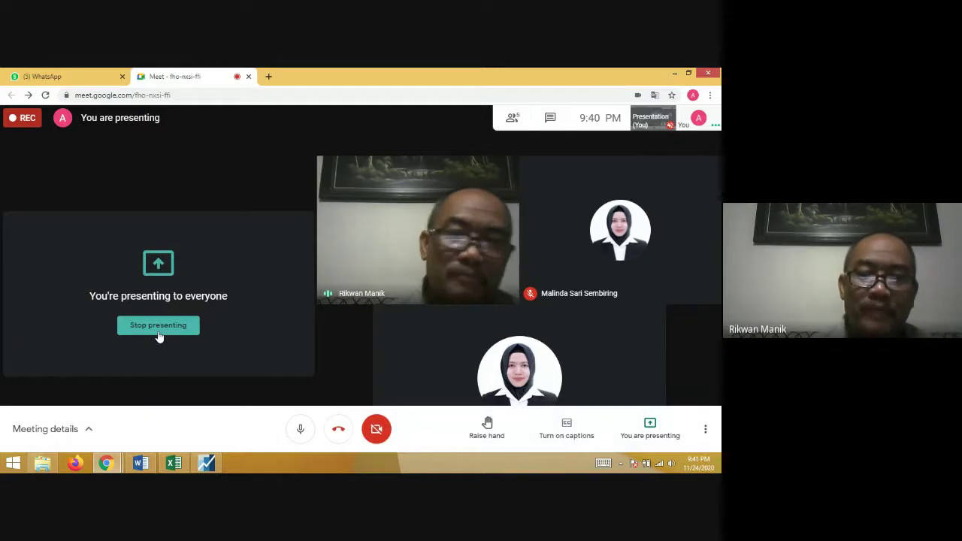
pyautogui.click(376, 431)
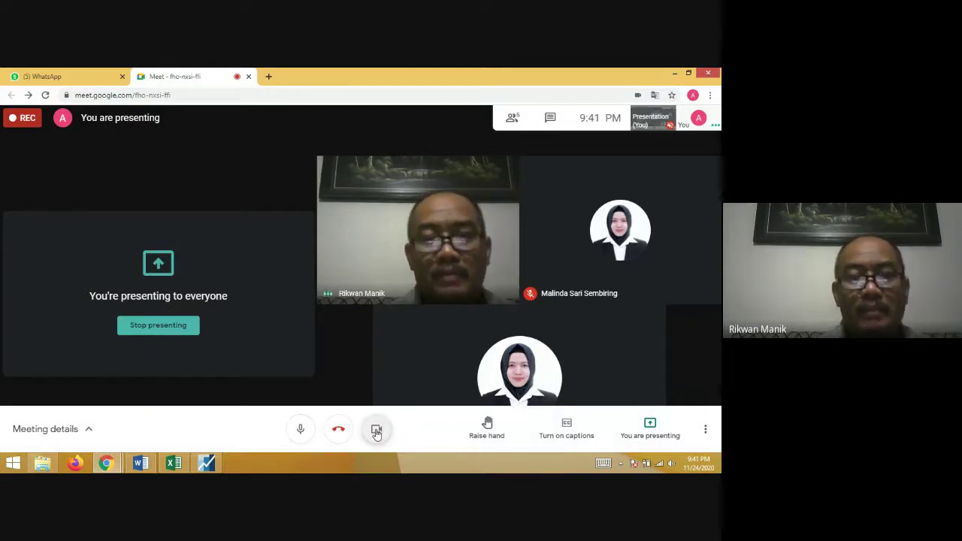